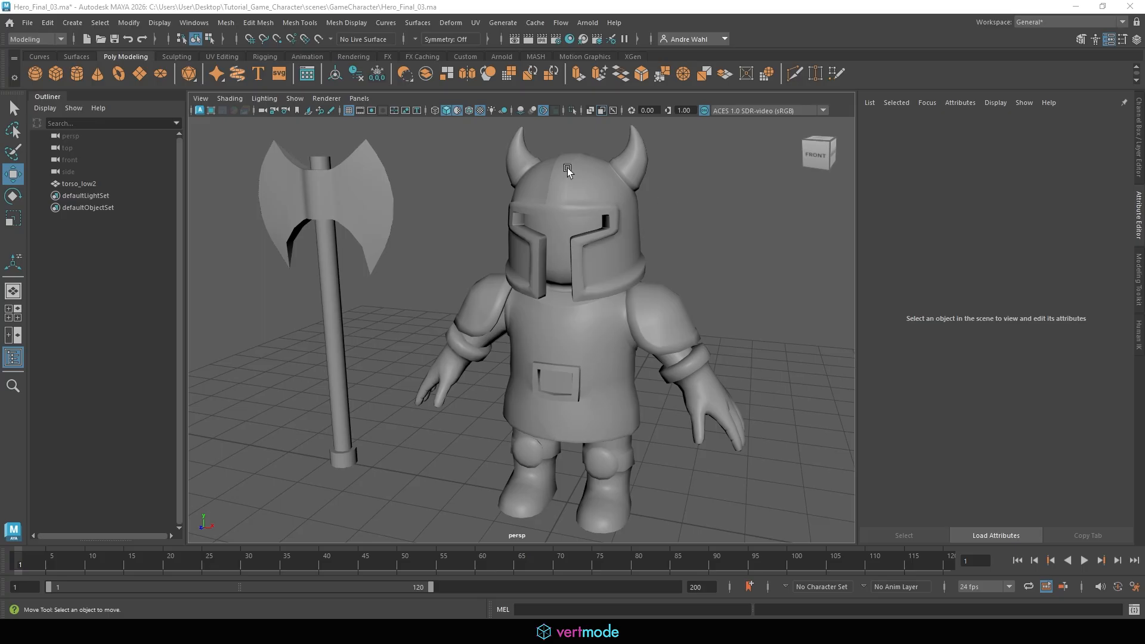
# Select the hero character mesh and open its blinn3 material
pyautogui.click(567, 170)
pyautogui.scroll(-4, 345, 187)
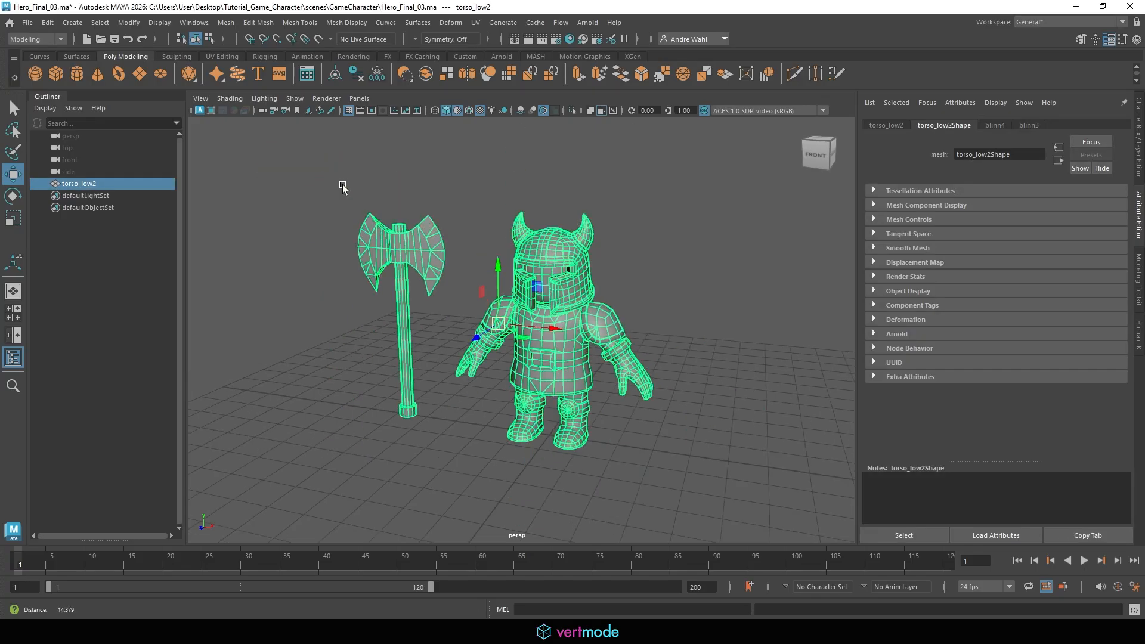
pyautogui.click(1004, 126)
pyautogui.click(1031, 126)
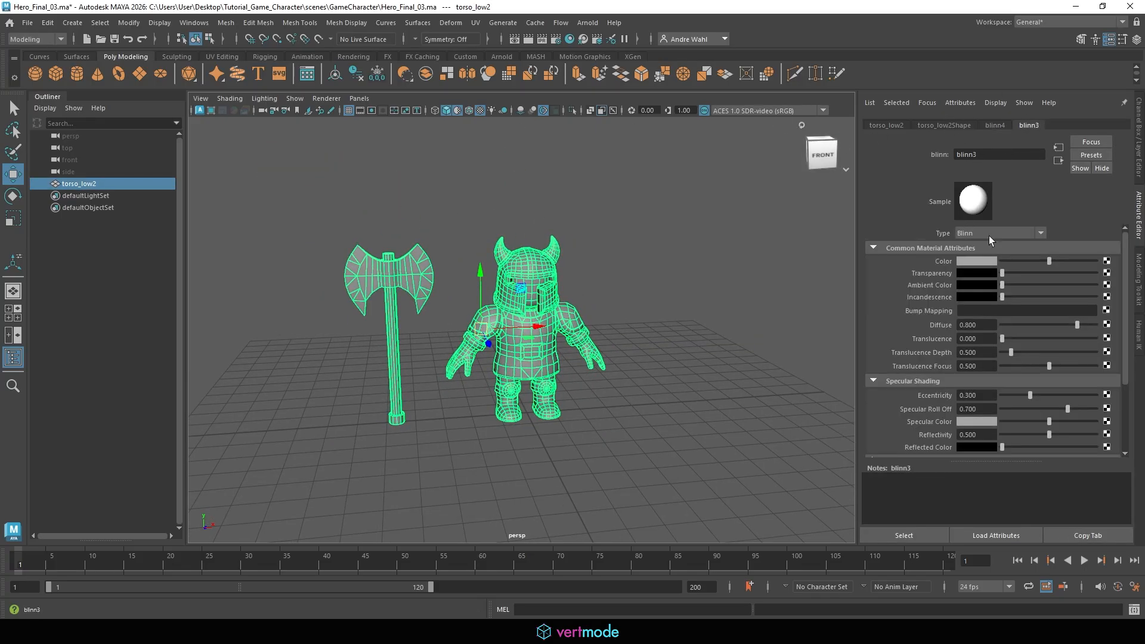
# Connect a File texture to blinn3's Color and pick hero_low_blinn3SG_AlbedoTransparency.tga in the Exports/Fixtest_01 folder
pyautogui.click(1108, 262)
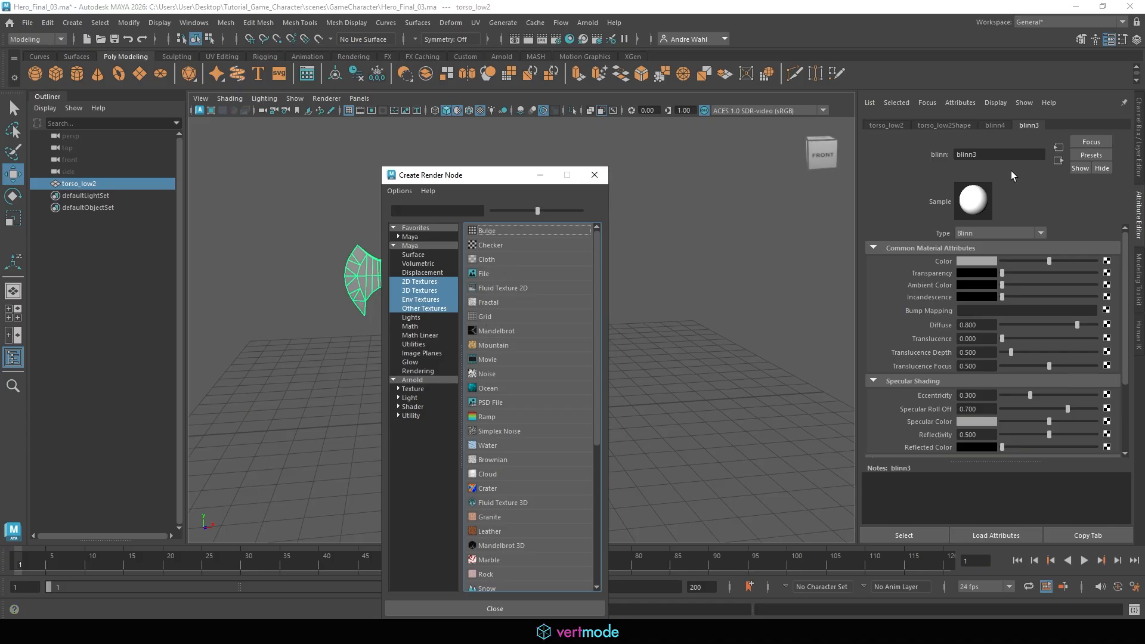
pyautogui.click(499, 274)
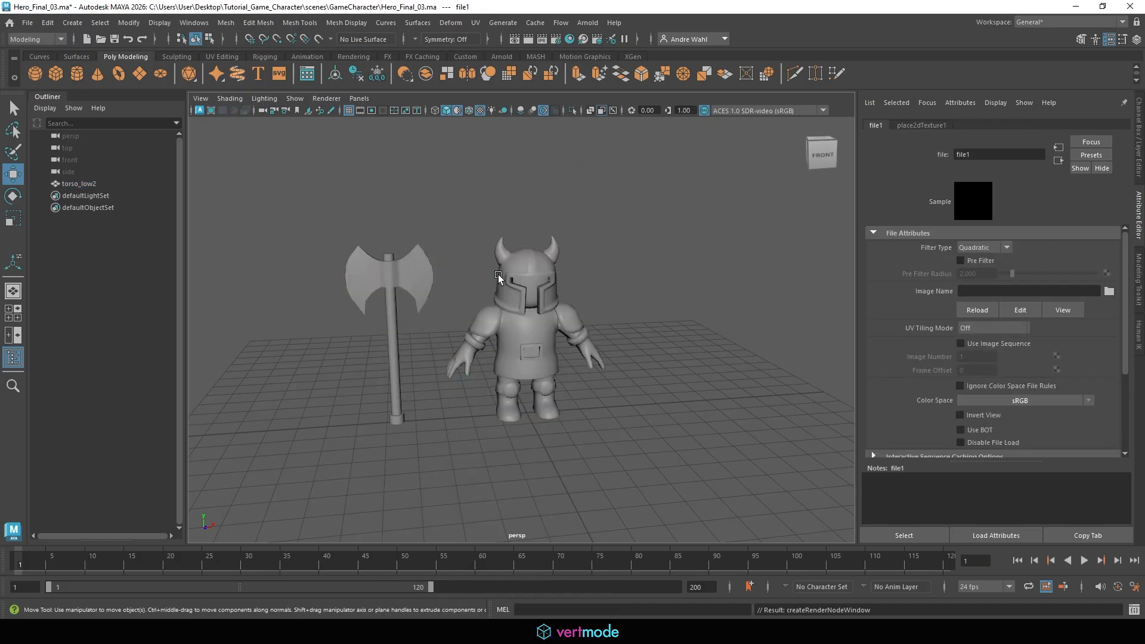
pyautogui.click(1109, 291)
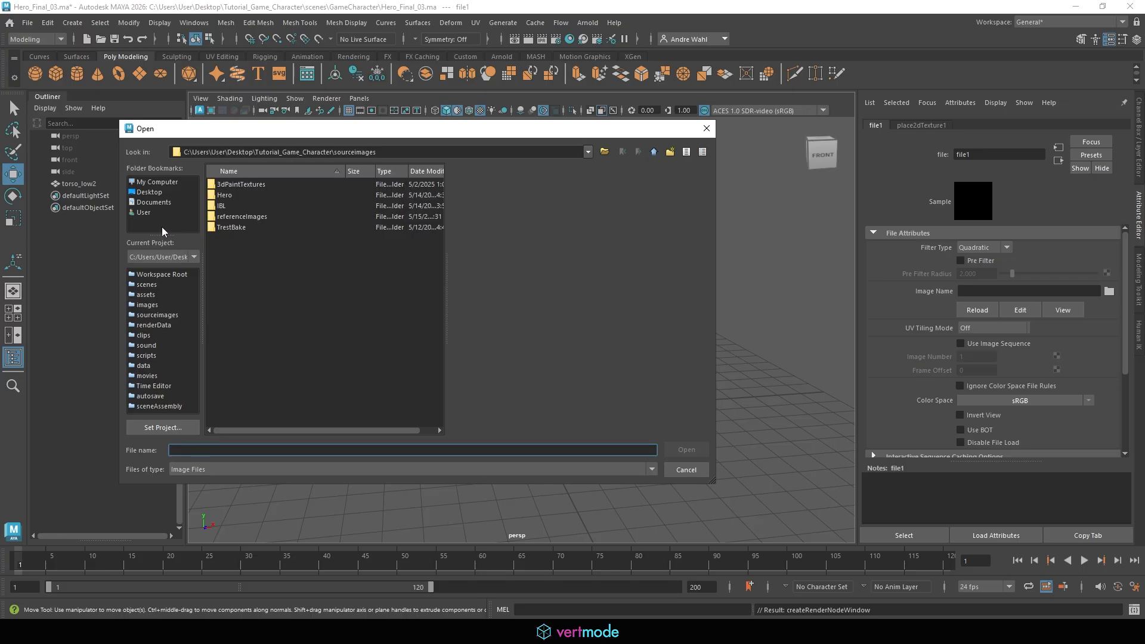
pyautogui.click(653, 153)
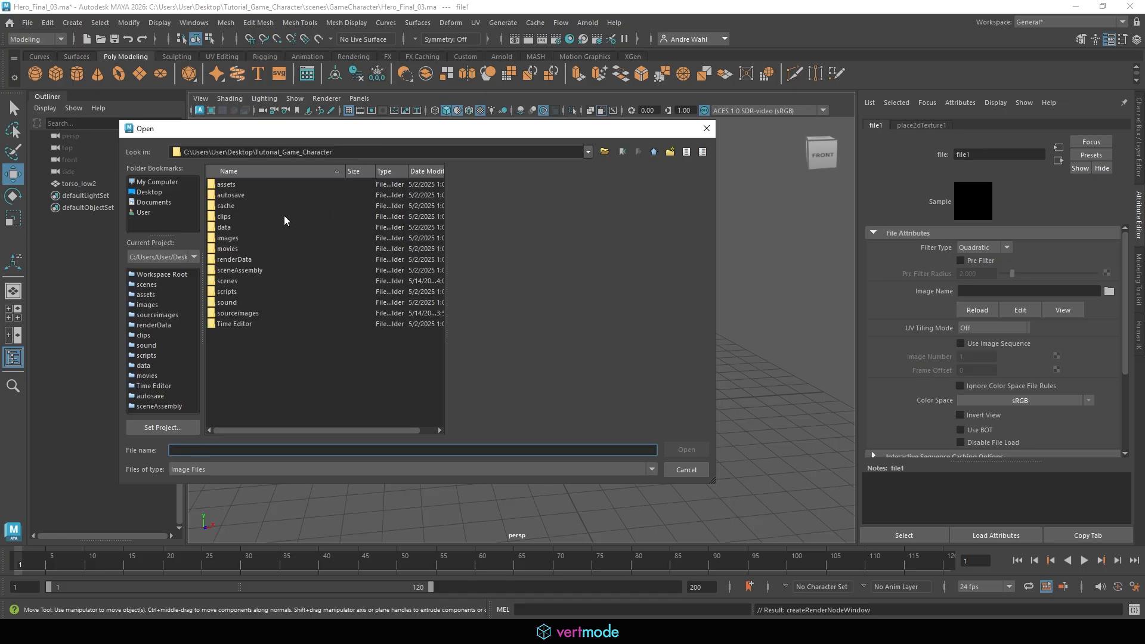
pyautogui.doubleClick(239, 313)
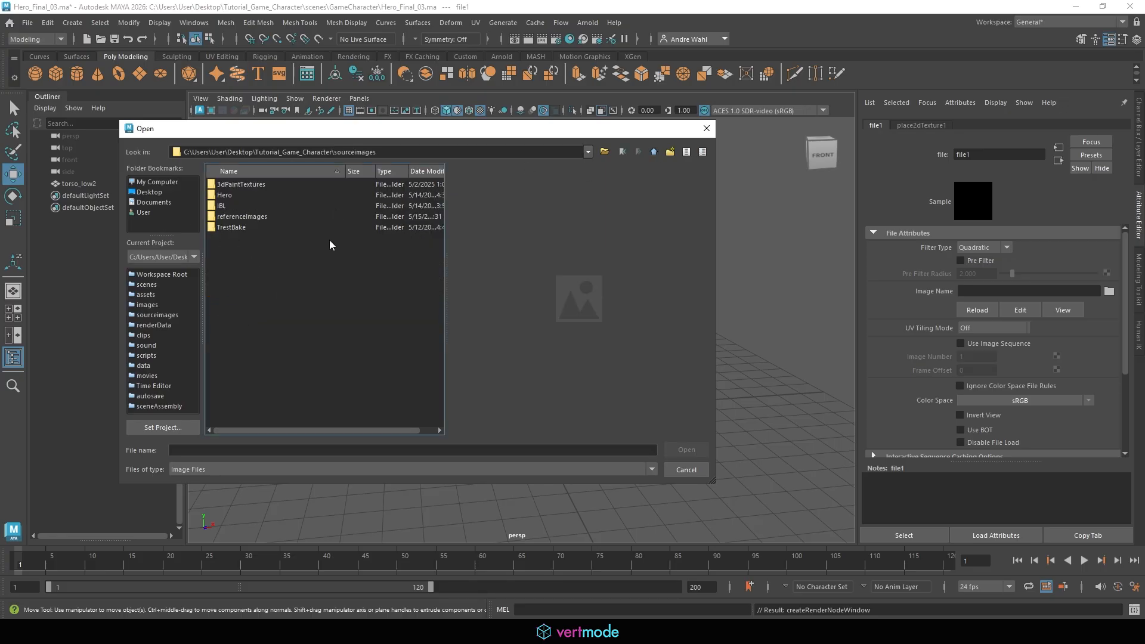
pyautogui.doubleClick(239, 195)
pyautogui.doubleClick(223, 186)
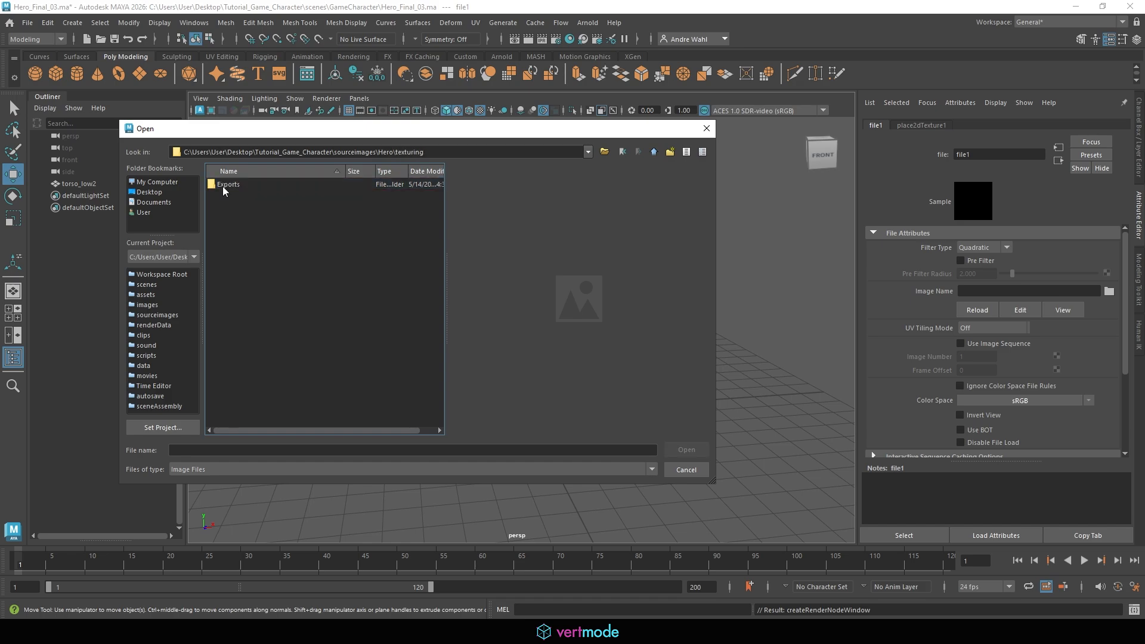
pyautogui.doubleClick(248, 184)
pyautogui.doubleClick(260, 183)
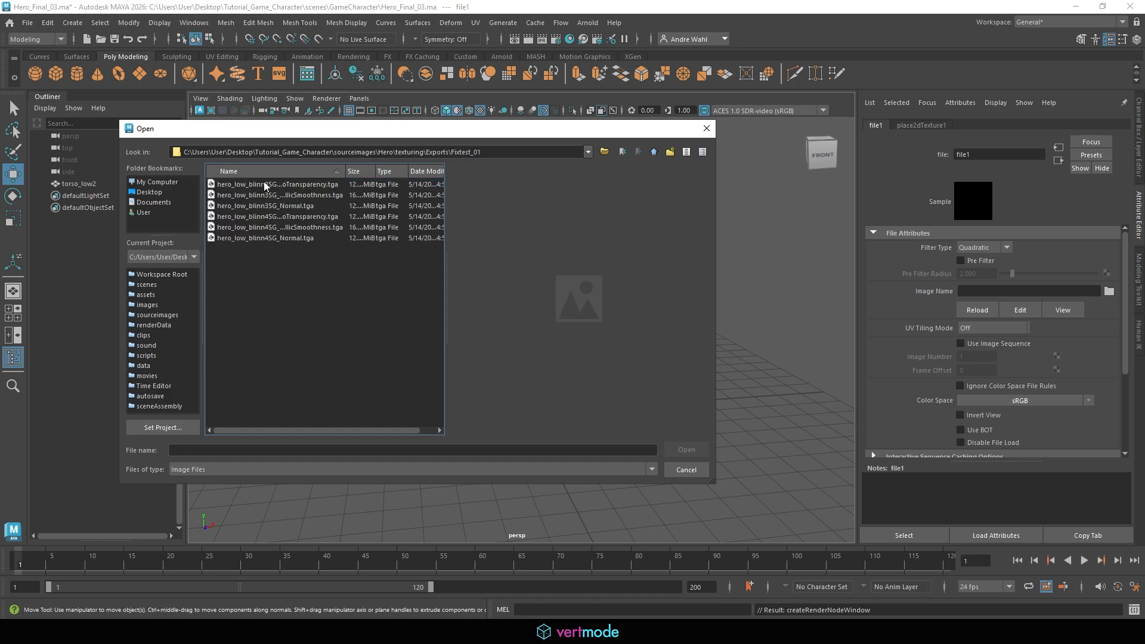
pyautogui.click(311, 186)
pyautogui.click(316, 199)
pyautogui.click(302, 185)
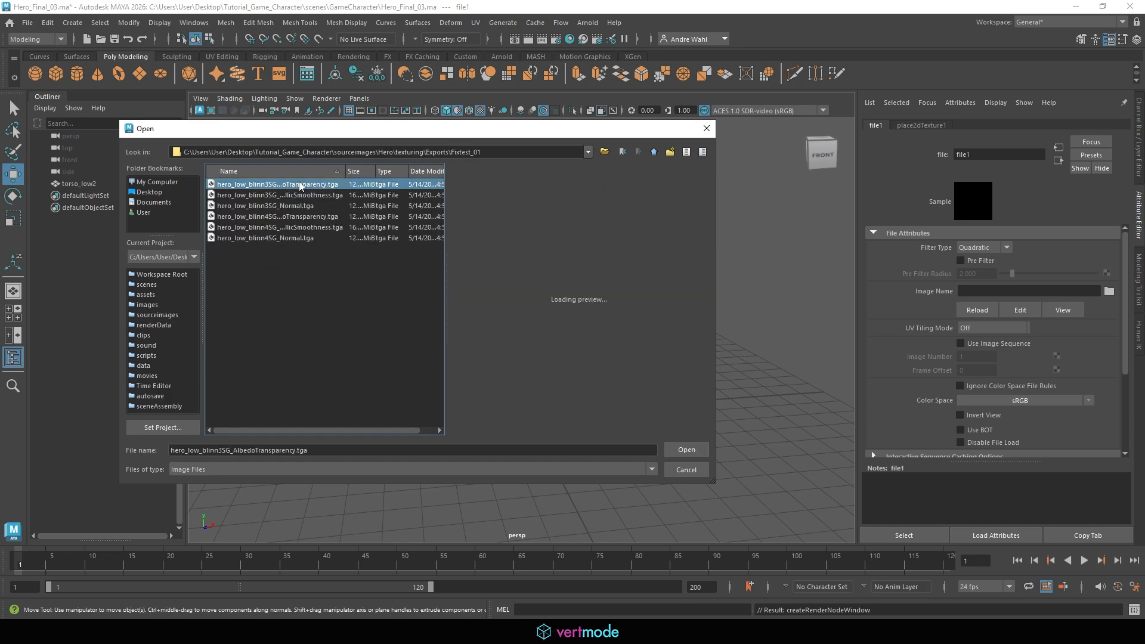
# Copy the folder path and open the selected albedo texture
pyautogui.tripleClick(475, 148)
pyautogui.rightClick(475, 148)
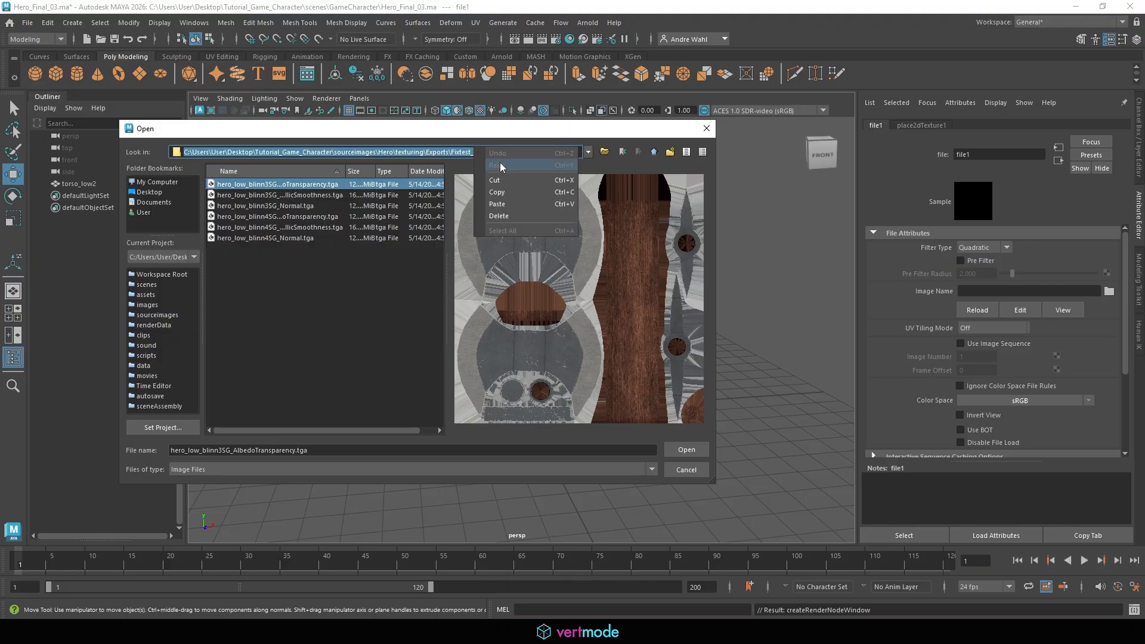
pyautogui.click(499, 195)
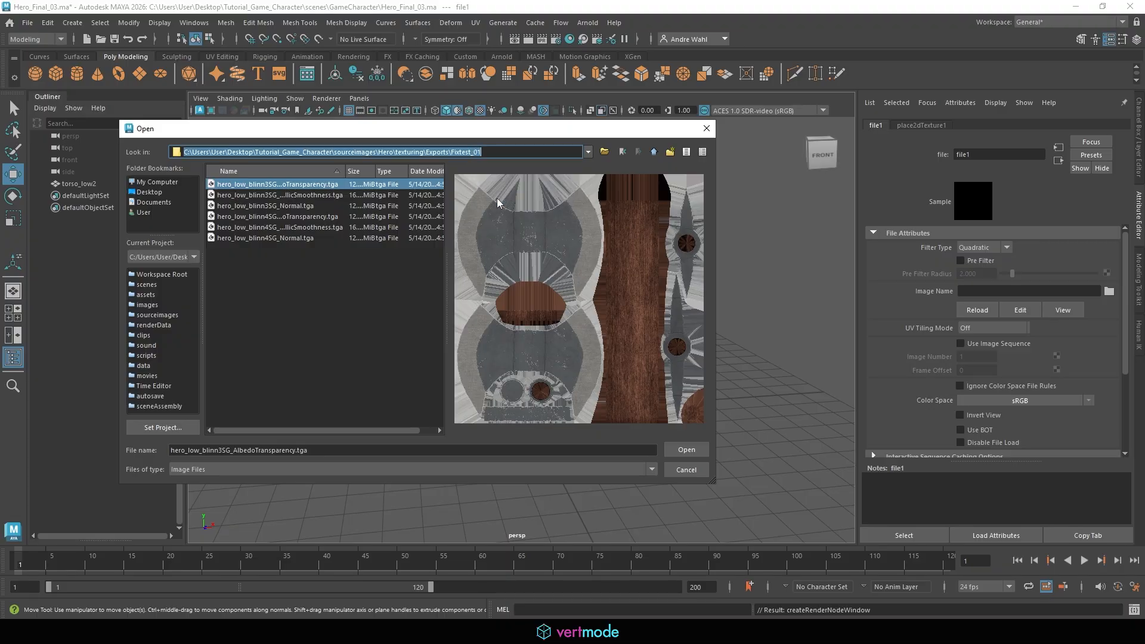
pyautogui.click(686, 450)
# Turn on textured shaded display in the viewport
pyautogui.scroll(1, 613, 322)
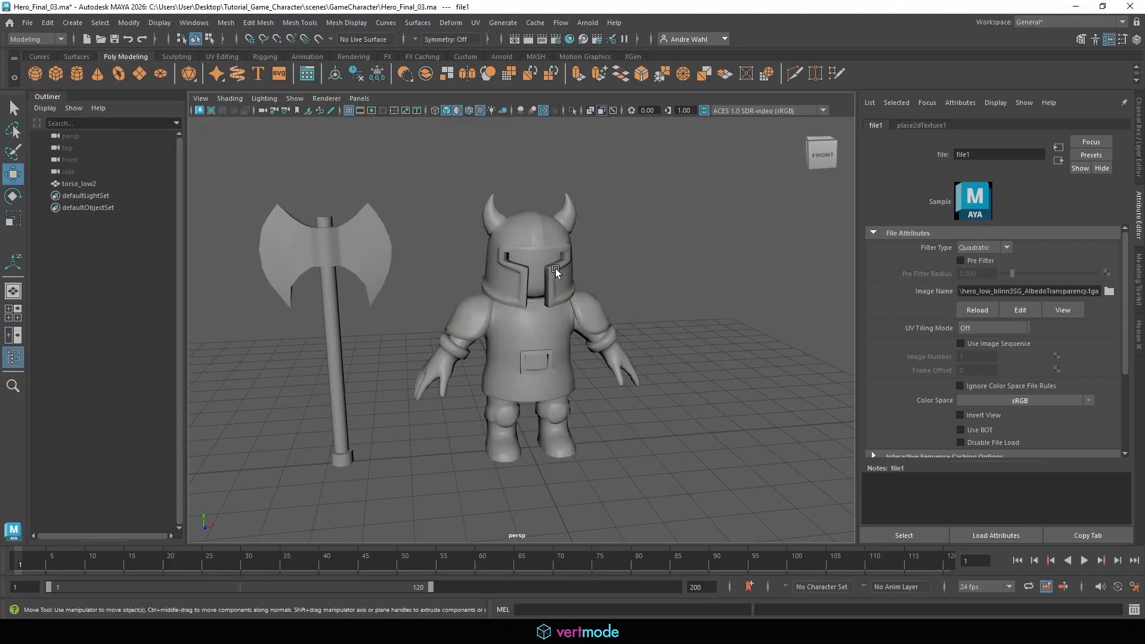
pyautogui.press('6')
pyautogui.keyDown('alt'); pyautogui.moveTo(507, 288); pyautogui.dragTo(474, 285); pyautogui.keyUp('alt')
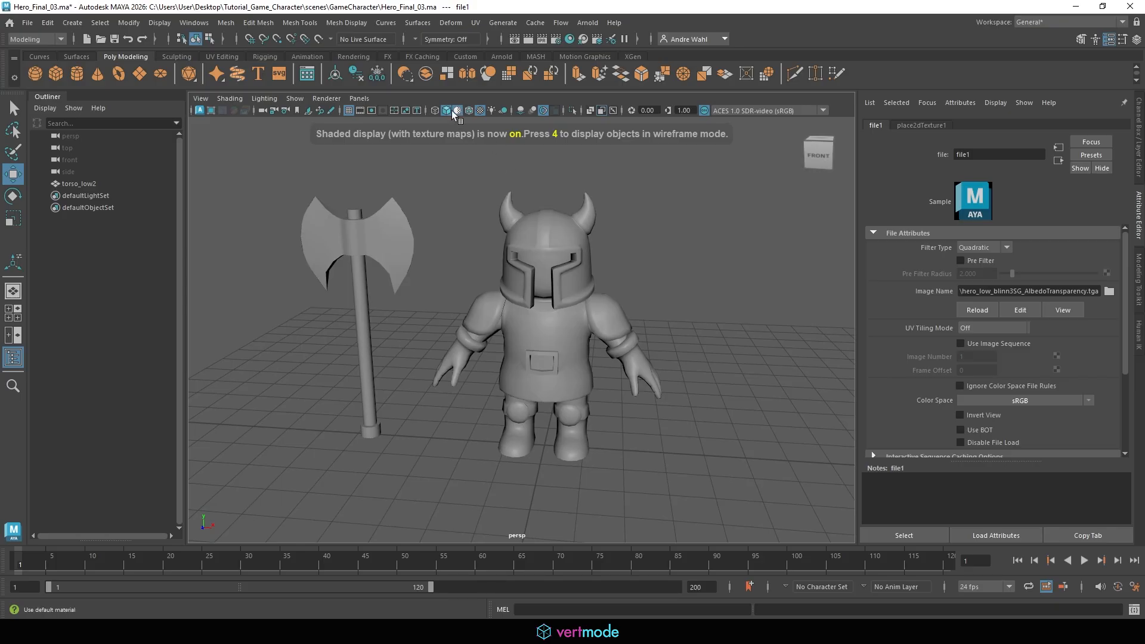
pyautogui.keyDown('alt'); pyautogui.moveTo(518, 371); pyautogui.dragTo(567, 347); pyautogui.keyUp('alt')
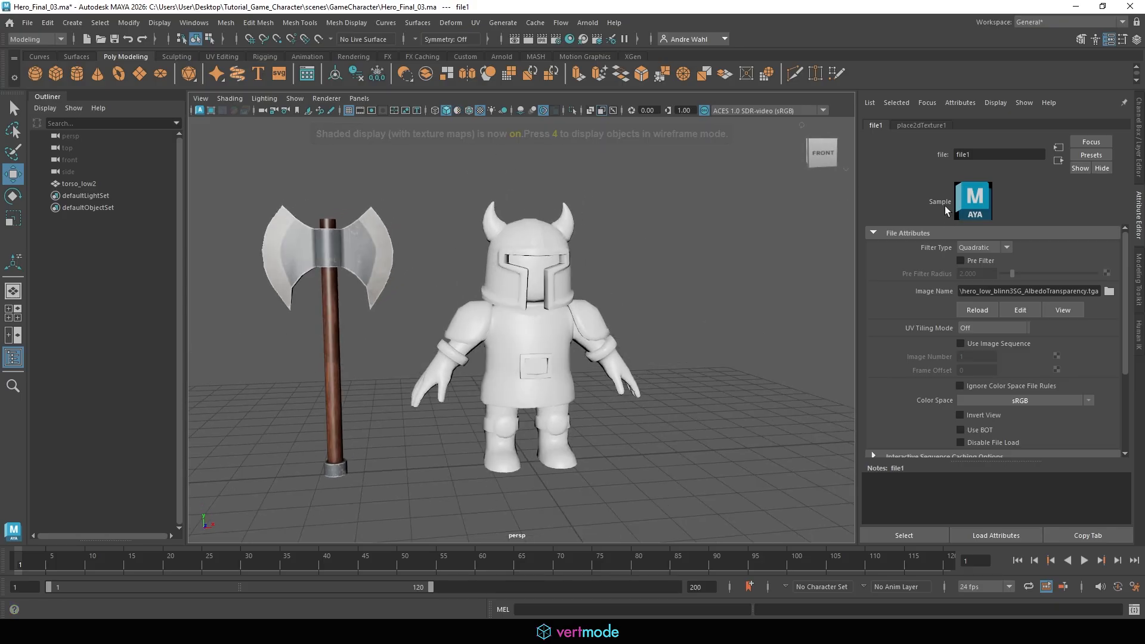
# Select the character, add a File bump map to blinn3, and set the bump node to Tangent Space Normals
pyautogui.click(340, 251)
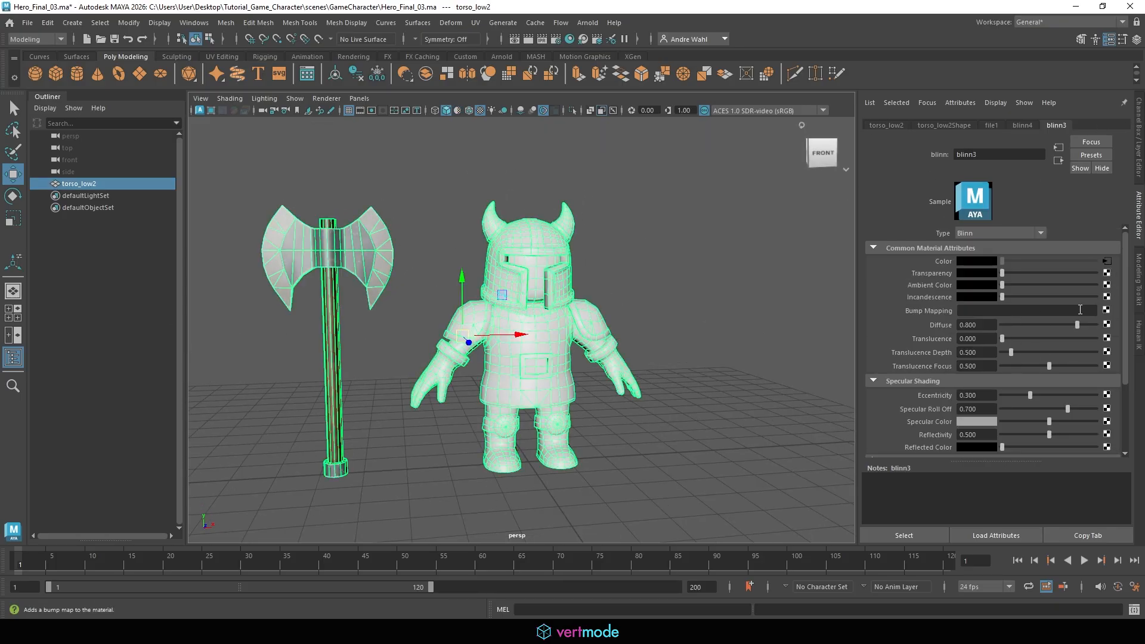
pyautogui.click(1107, 311)
pyautogui.click(503, 277)
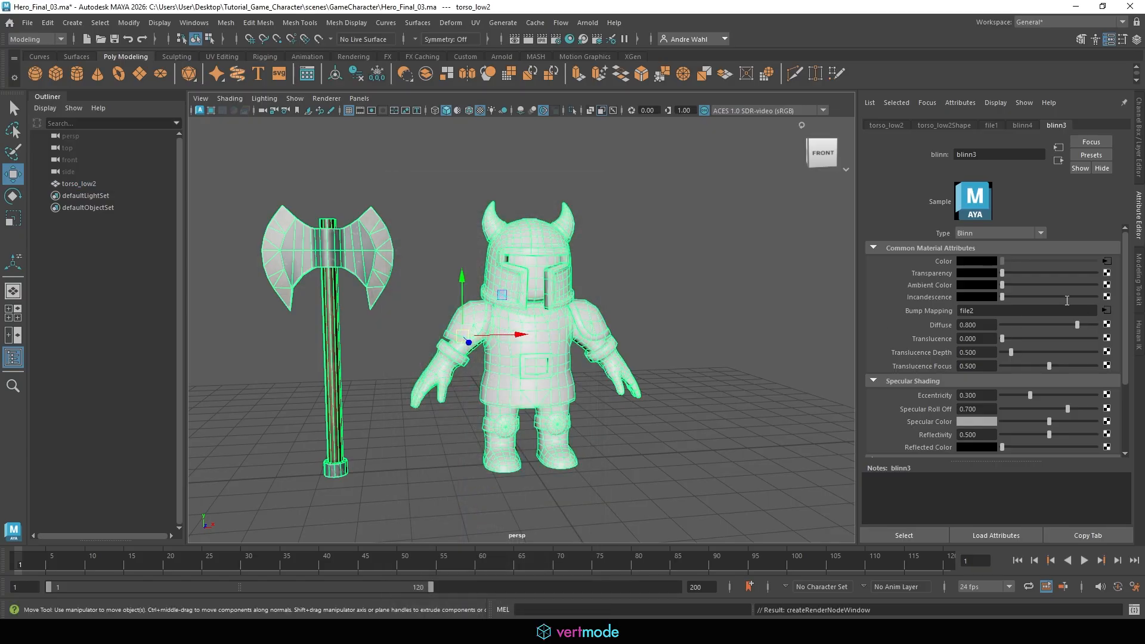
pyautogui.click(1010, 275)
pyautogui.click(1010, 304)
pyautogui.click(1114, 247)
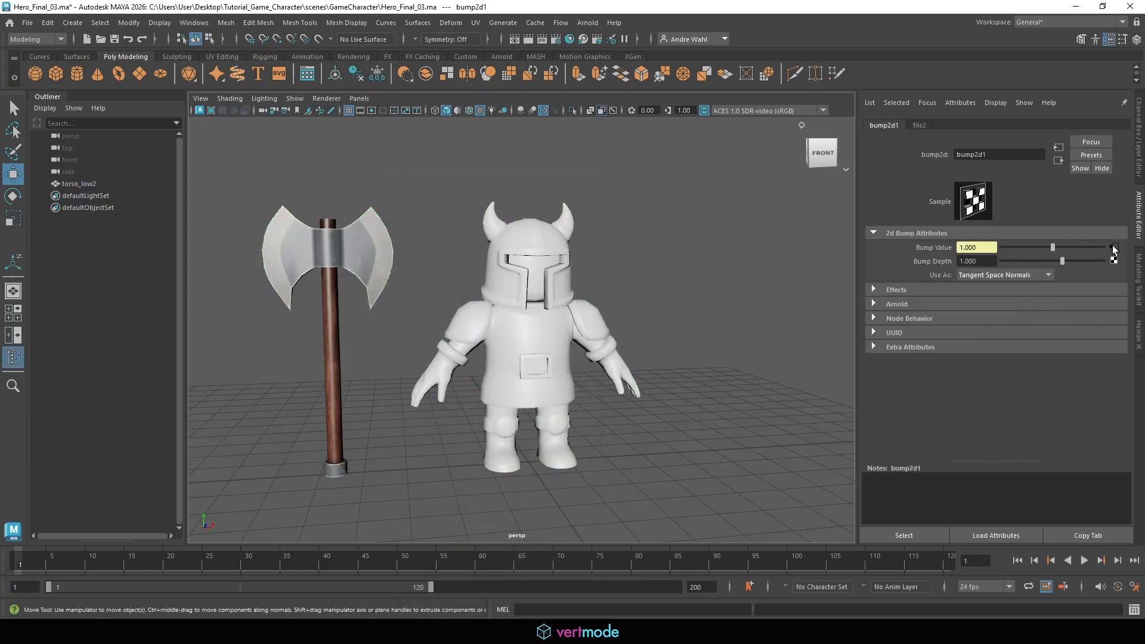
# Load hero_low_blinn3SG_Normal.tga into the bump file node and set its color space to Raw
pyautogui.click(1110, 291)
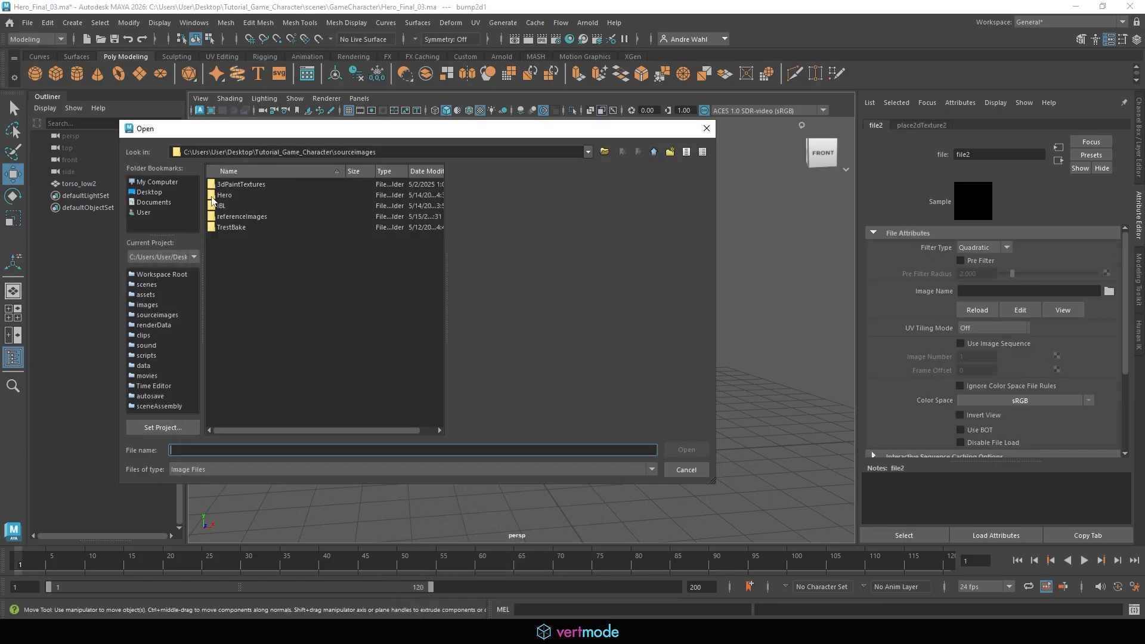
pyautogui.doubleClick(237, 193)
pyautogui.doubleClick(237, 182)
pyautogui.doubleClick(239, 181)
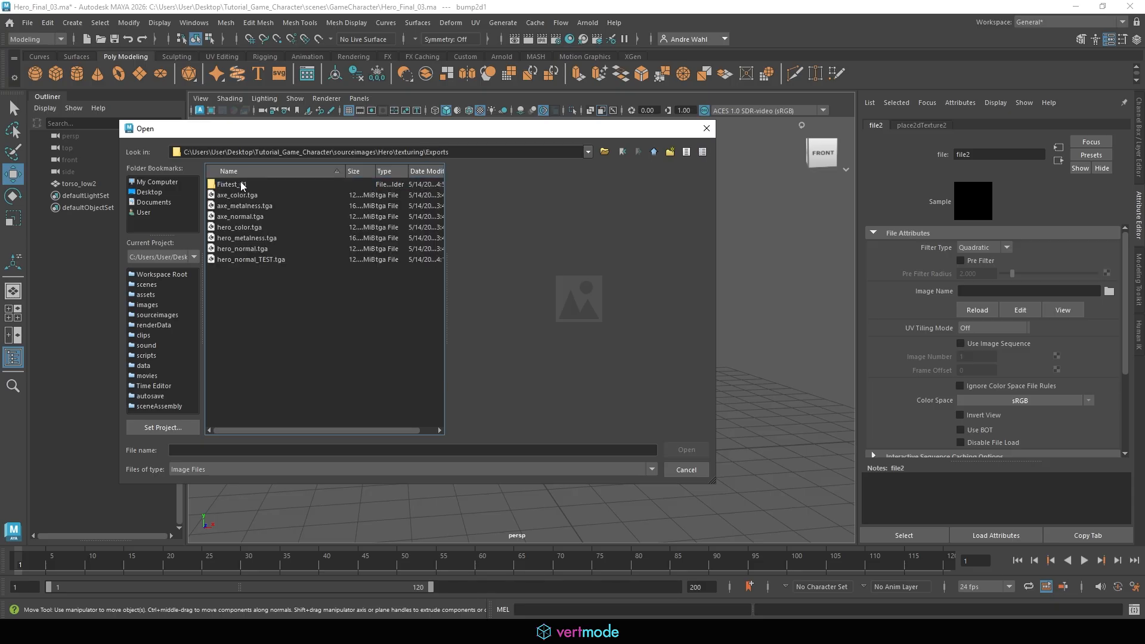
pyautogui.doubleClick(242, 184)
pyautogui.click(289, 228)
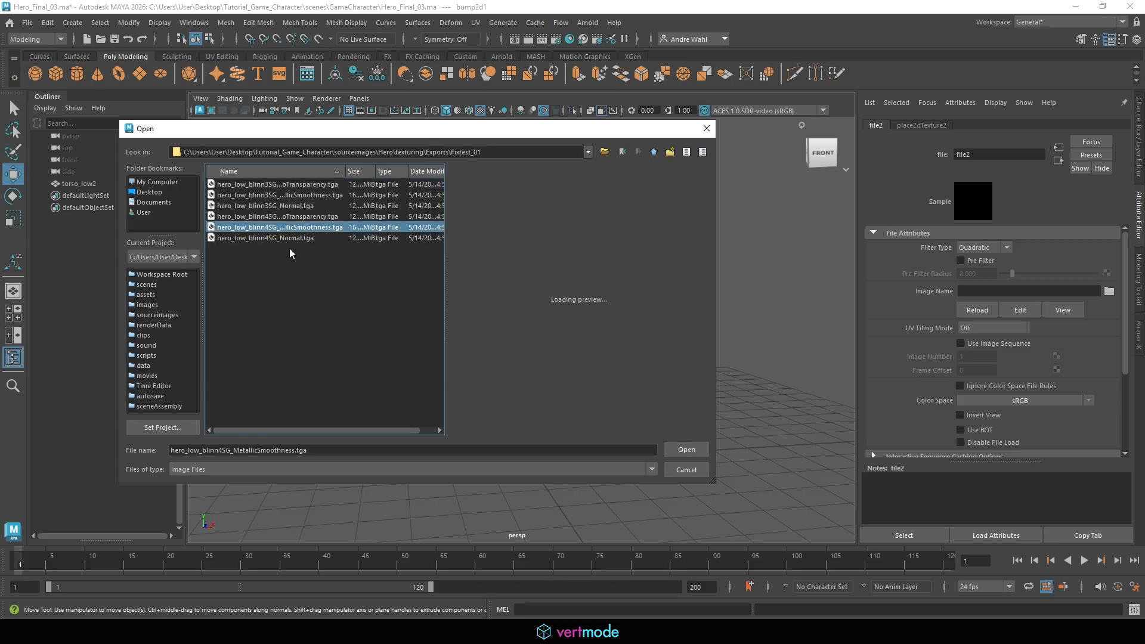
pyautogui.click(274, 239)
pyautogui.click(265, 195)
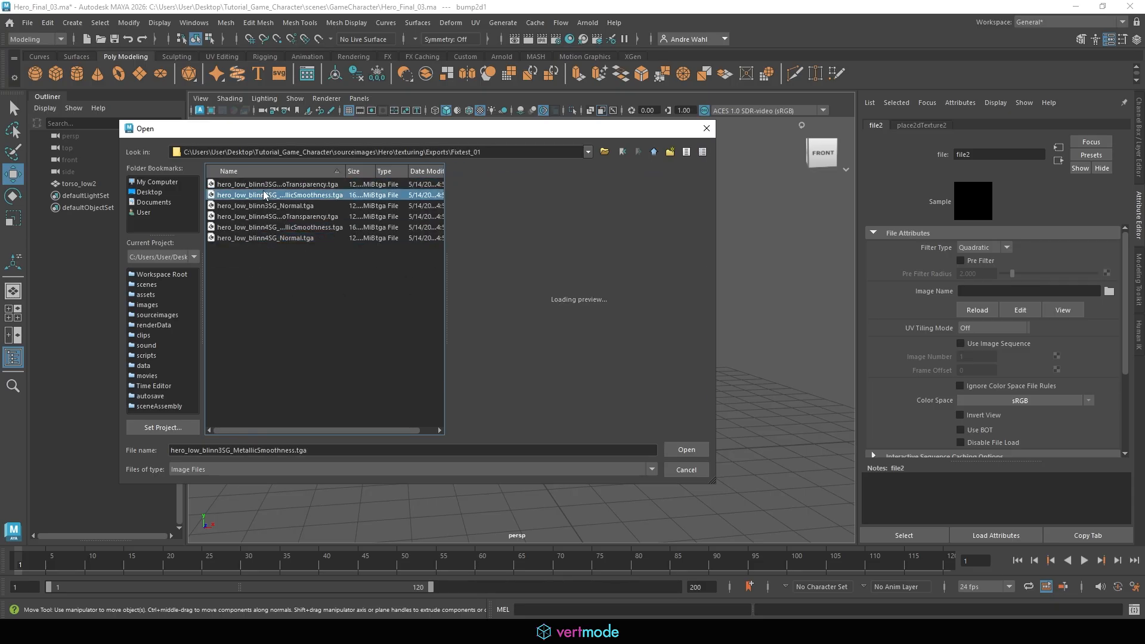
pyautogui.click(288, 206)
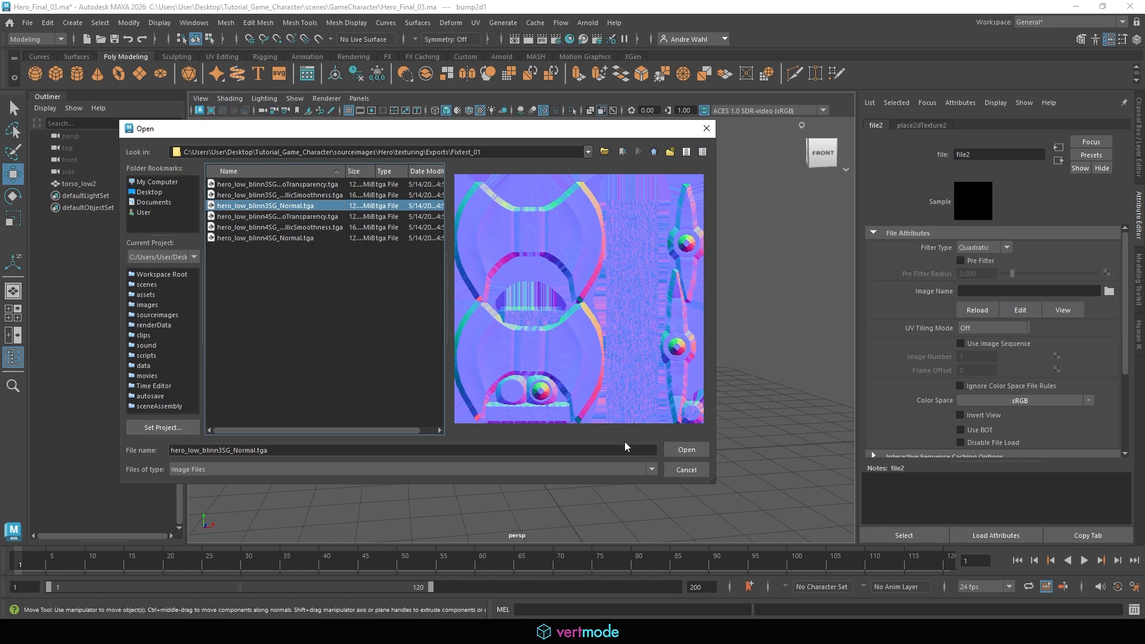
pyautogui.click(687, 450)
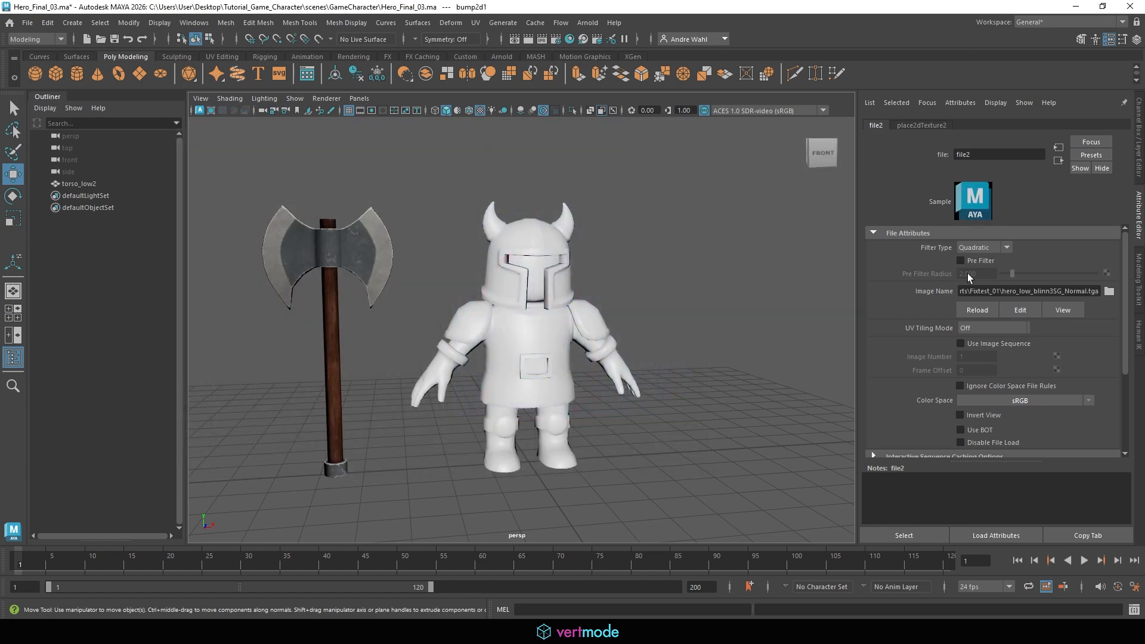
pyautogui.click(1043, 400)
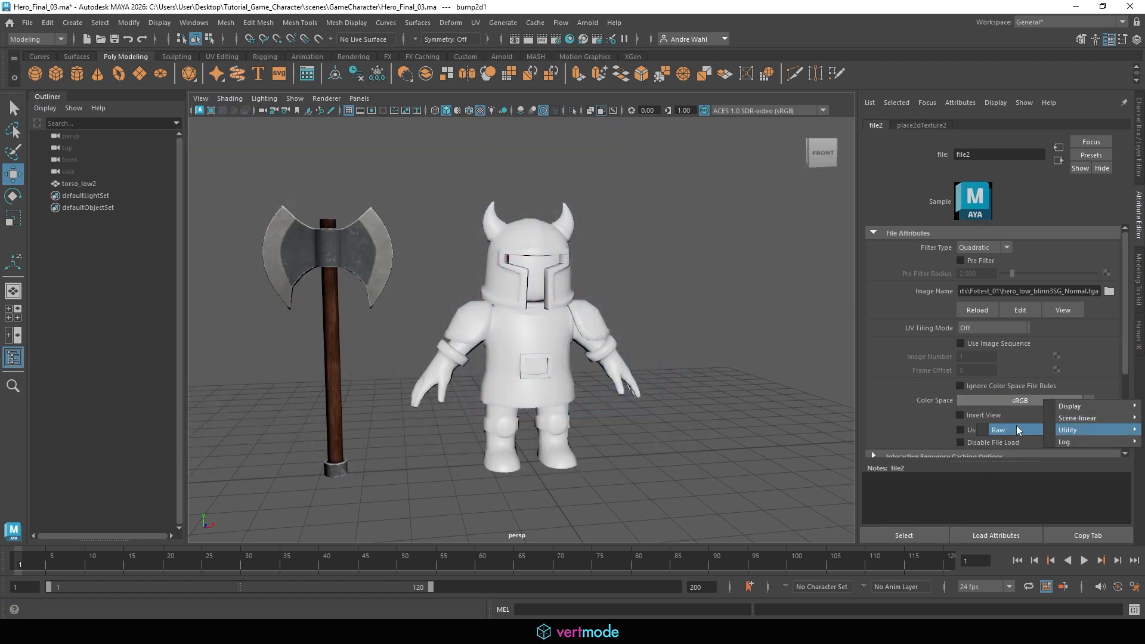
pyautogui.click(1014, 430)
# Select the character and open its blinn4 material
pyautogui.keyDown('alt'); pyautogui.moveTo(549, 357); pyautogui.dragTo(549, 303); pyautogui.keyUp('alt')
pyautogui.keyDown('alt'); pyautogui.moveTo(549, 302); pyautogui.dragTo(782, 281, button='right'); pyautogui.keyUp('alt')
pyautogui.keyDown('alt'); pyautogui.moveTo(575, 255); pyautogui.dragTo(587, 289); pyautogui.keyUp('alt')
pyautogui.keyDown('alt'); pyautogui.moveTo(588, 289); pyautogui.dragTo(334, 238, button='right'); pyautogui.keyUp('alt')
pyautogui.keyDown('alt'); pyautogui.moveTo(411, 161); pyautogui.dragTo(423, 269); pyautogui.keyUp('alt')
pyautogui.keyDown('alt'); pyautogui.moveTo(728, 244); pyautogui.dragTo(634, 220, button='middle'); pyautogui.keyUp('alt')
pyautogui.keyDown('alt'); pyautogui.moveTo(634, 220); pyautogui.dragTo(575, 220, button='right'); pyautogui.keyUp('alt')
pyautogui.click(575, 219)
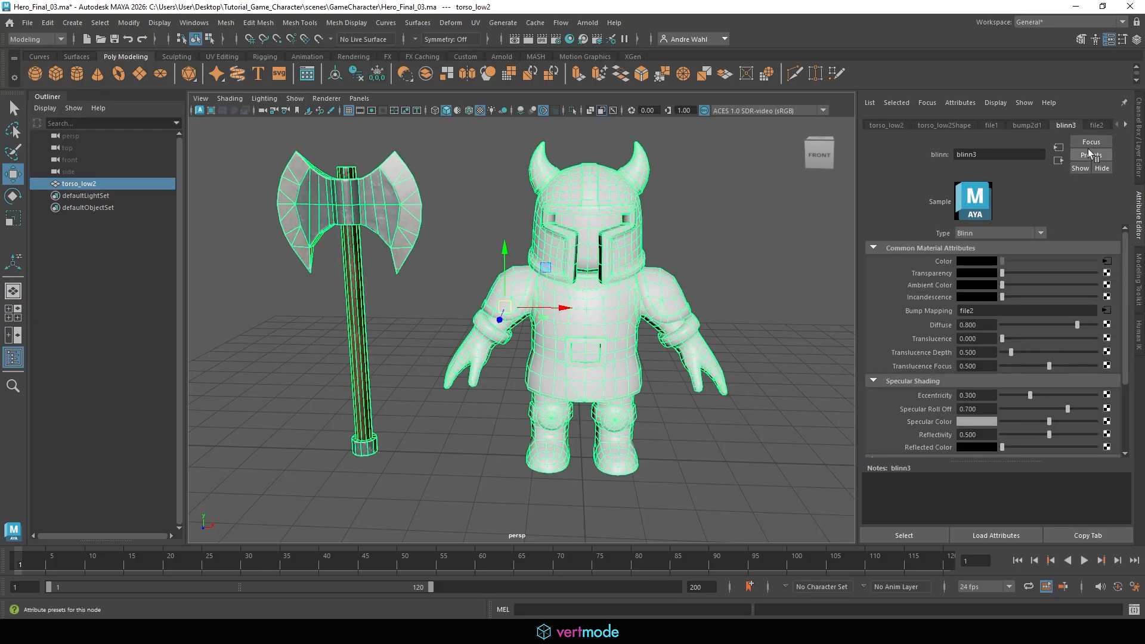
pyautogui.click(1019, 125)
pyautogui.click(1064, 125)
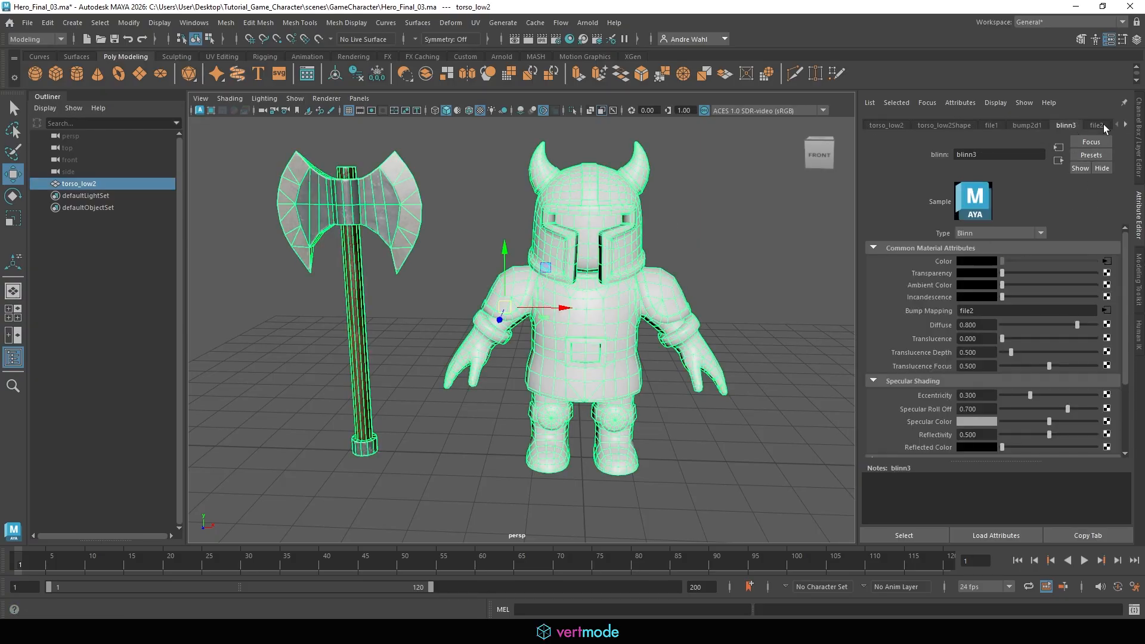
pyautogui.click(1097, 125)
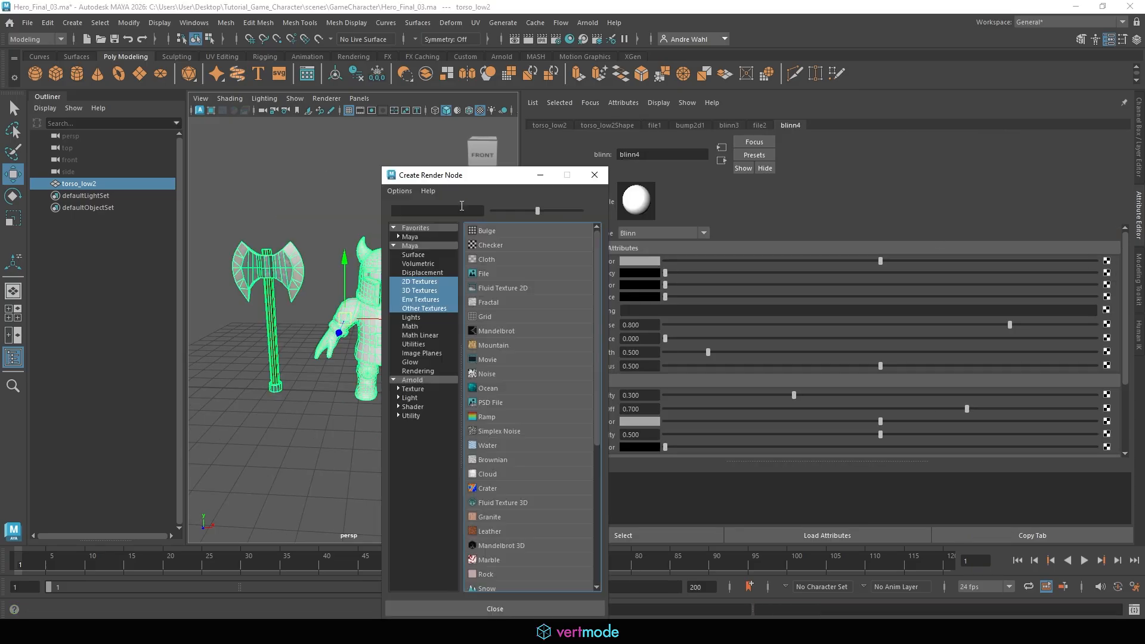
# Connect a File texture to blinn4's Color and load hero_low_blinn4SG_AlbedoTransparency.tga from Fixtest_01
pyautogui.click(488, 273)
pyautogui.click(1108, 291)
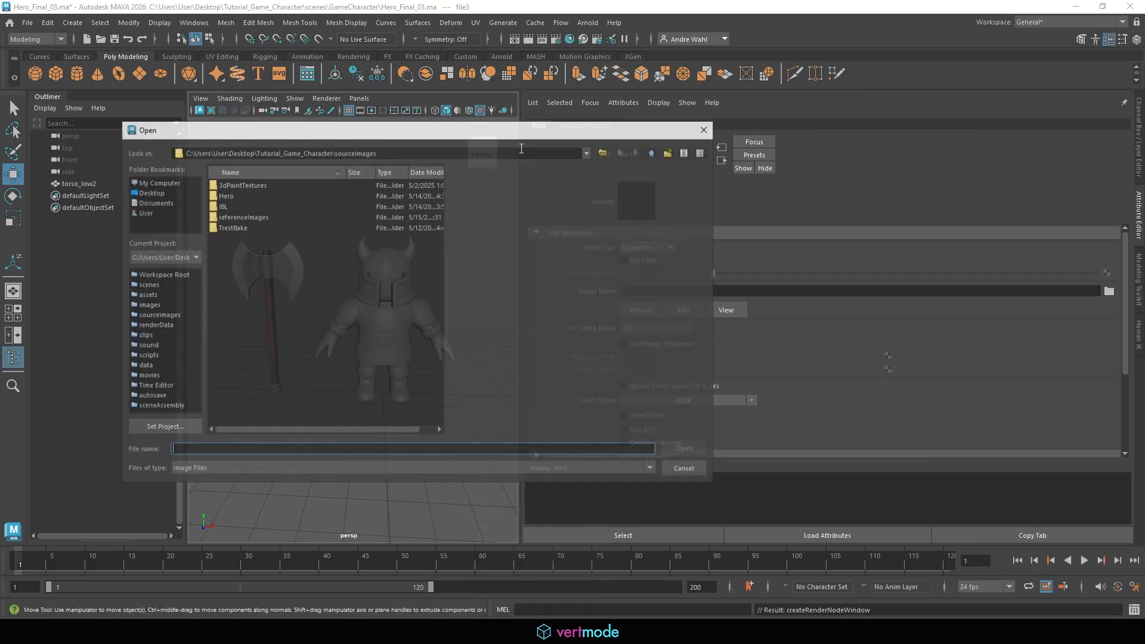
pyautogui.doubleClick(231, 196)
pyautogui.doubleClick(255, 184)
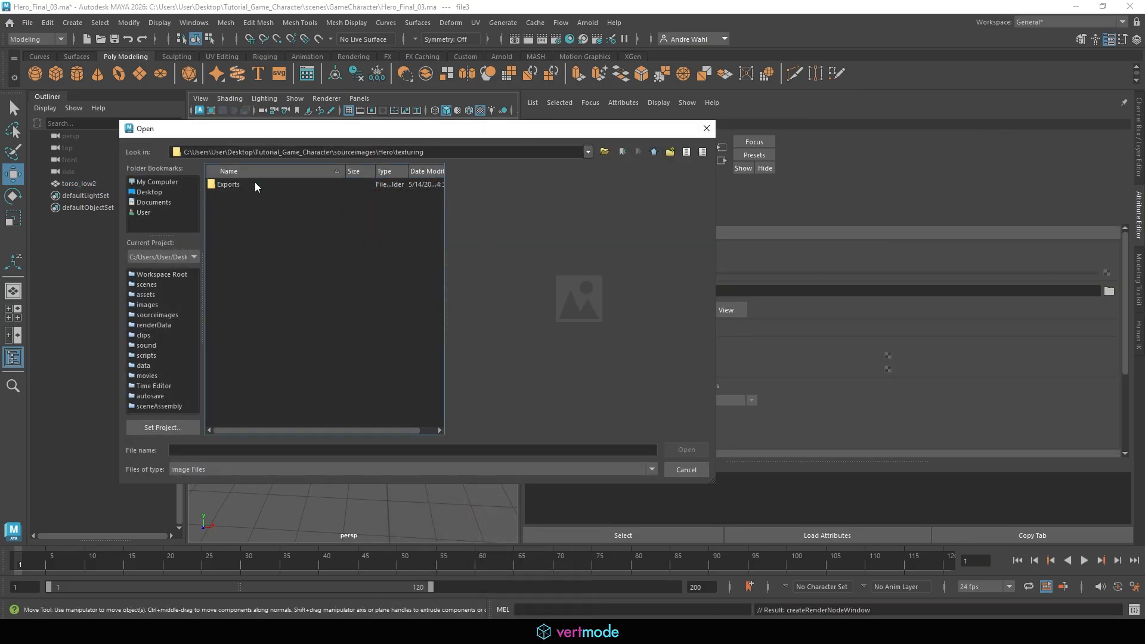
pyautogui.doubleClick(255, 183)
pyautogui.click(255, 184)
pyautogui.doubleClick(255, 183)
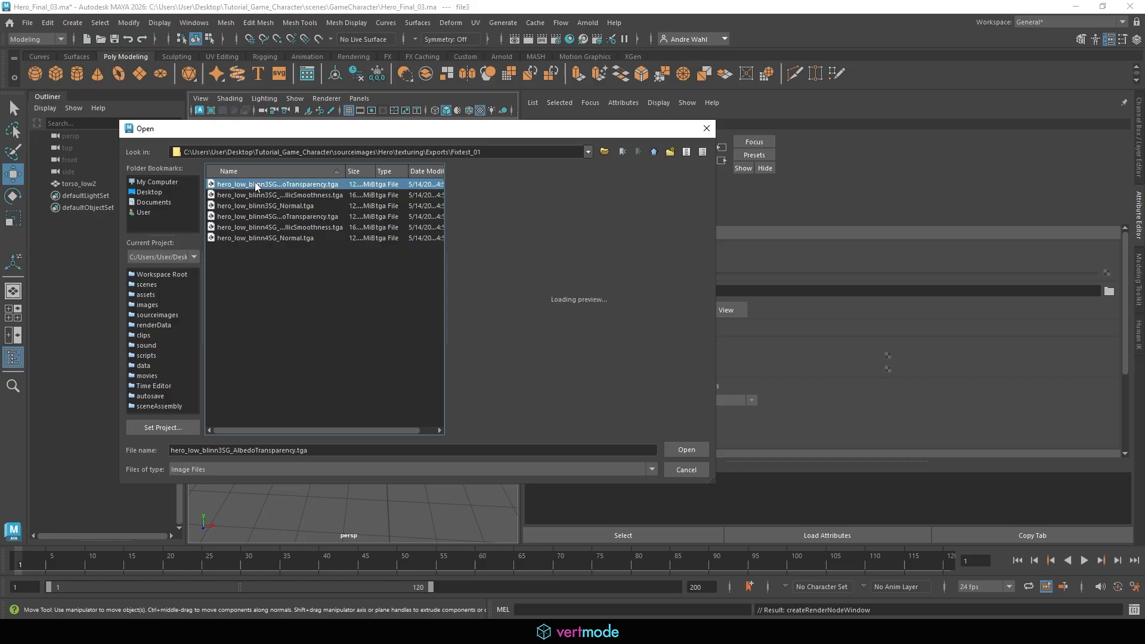
pyautogui.click(272, 216)
pyautogui.click(291, 229)
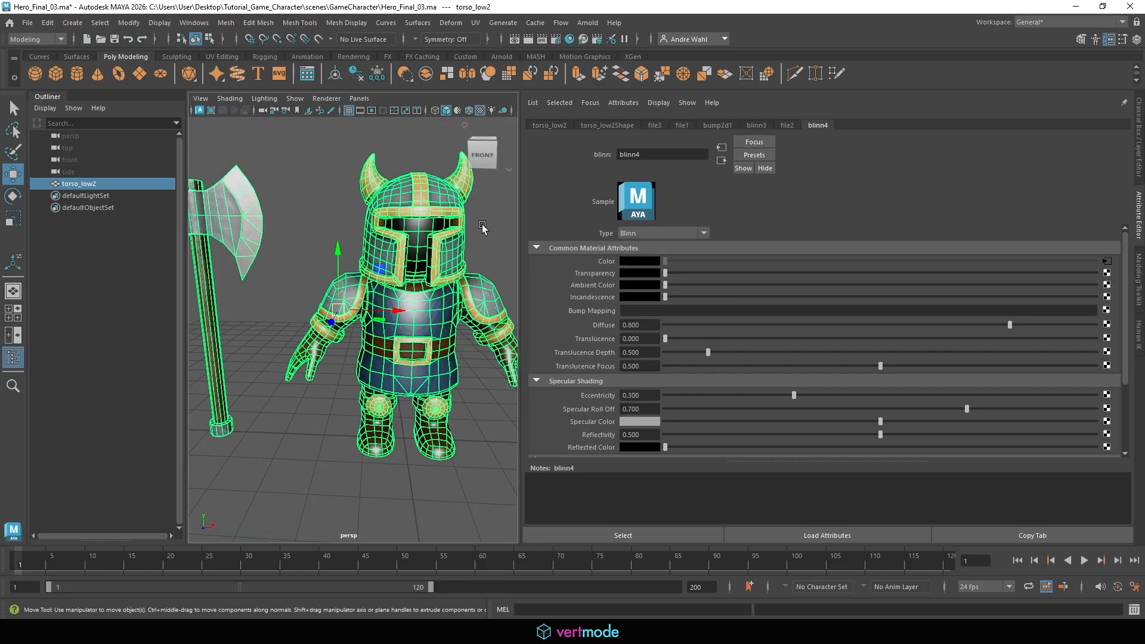
# Add a File bump map to blinn4 and set the bump node to Tangent Space Normals
pyautogui.click(1106, 311)
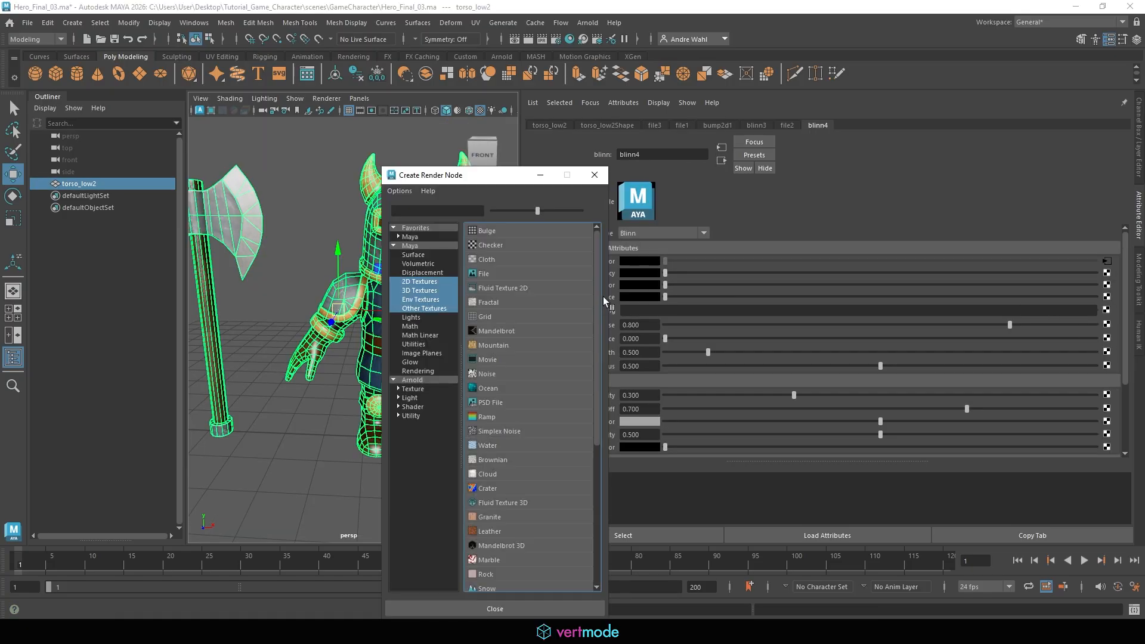
pyautogui.click(484, 274)
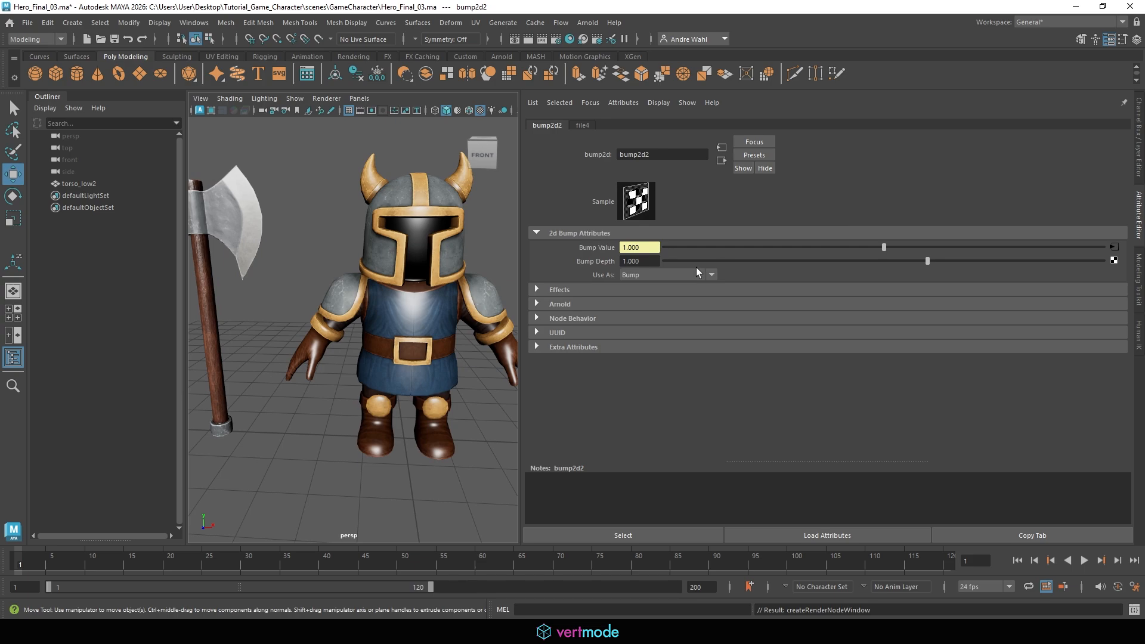
pyautogui.click(694, 276)
pyautogui.click(670, 300)
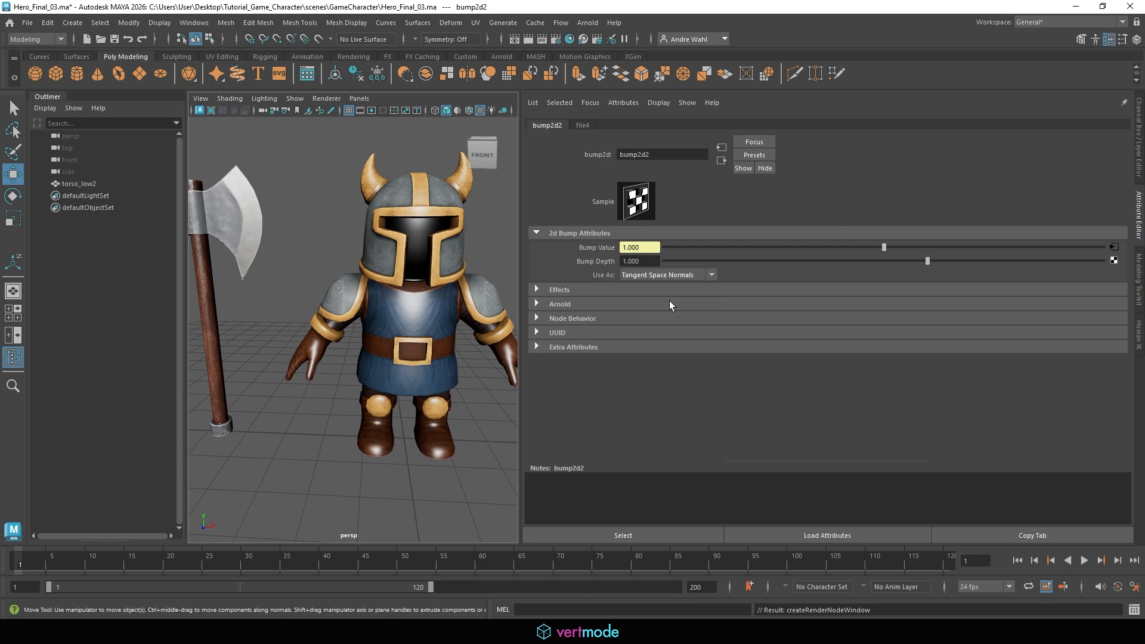
pyautogui.click(1117, 246)
# Load hero_low_blinn4SG_Normal.tga from Fixtest_01 into the bump file node and set its color space to Raw
pyautogui.click(1109, 291)
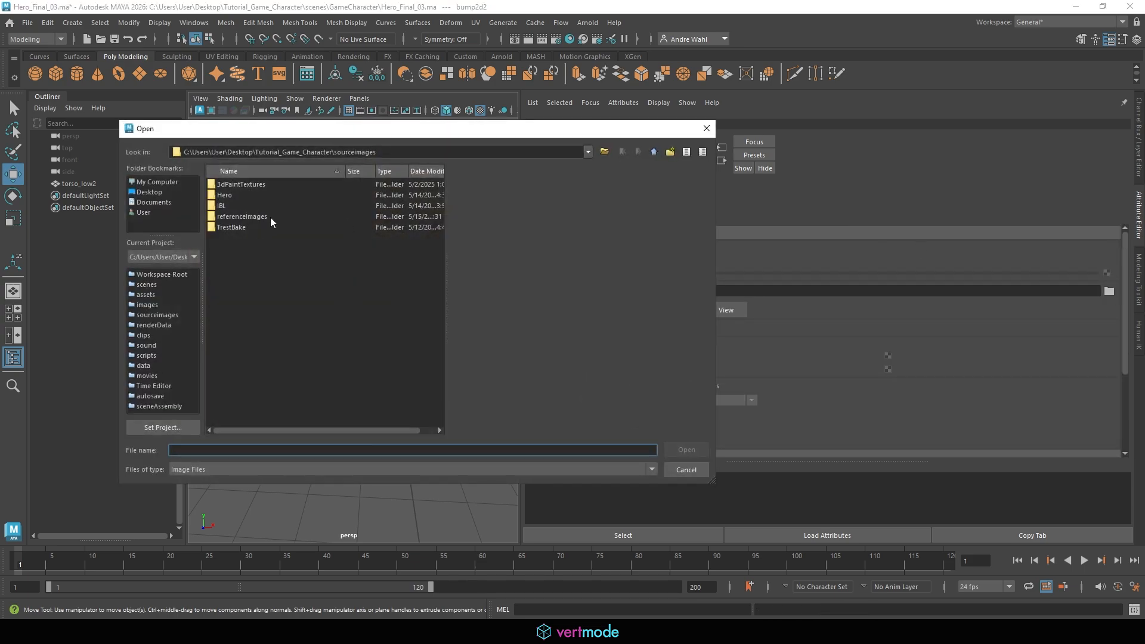
pyautogui.doubleClick(228, 192)
pyautogui.doubleClick(275, 184)
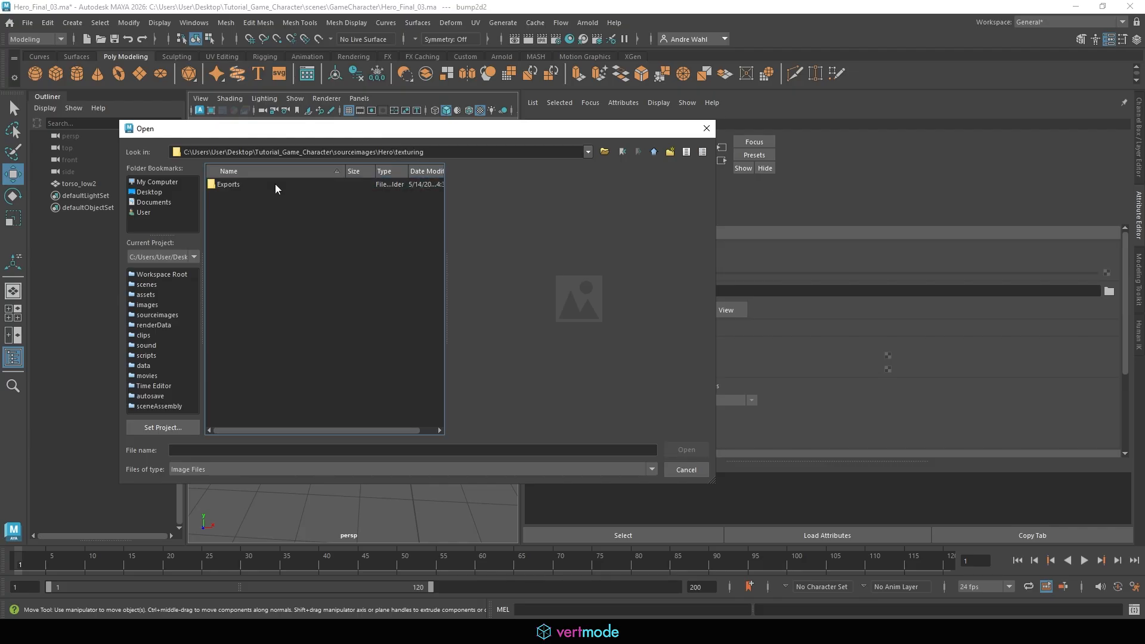
pyautogui.doubleClick(242, 185)
pyautogui.click(242, 205)
pyautogui.click(245, 215)
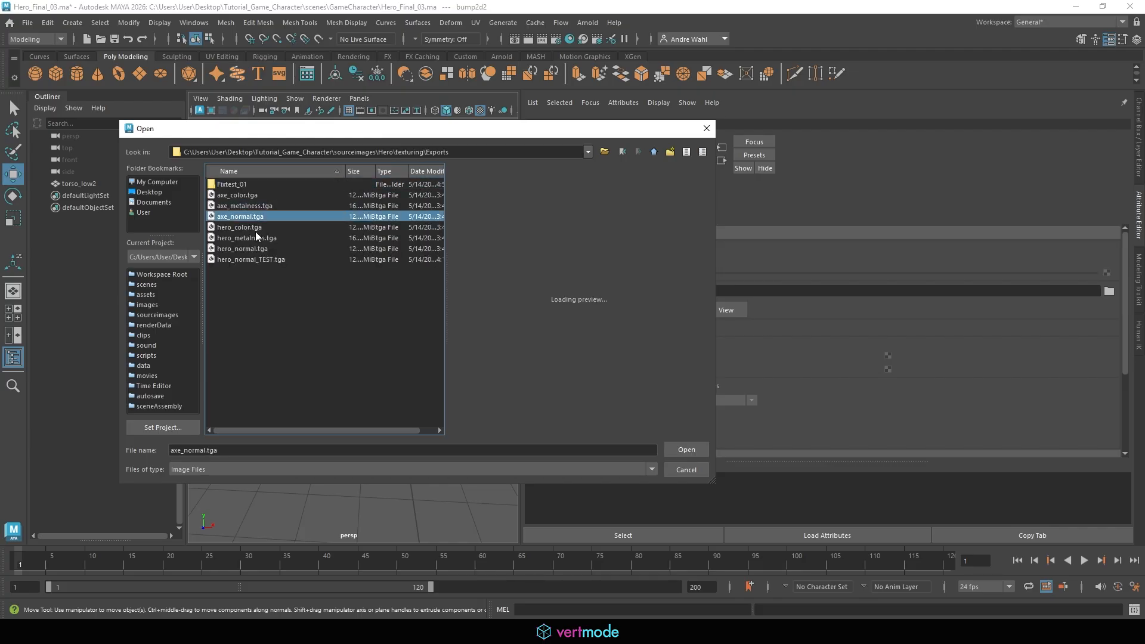
pyautogui.doubleClick(245, 186)
pyautogui.click(265, 205)
pyautogui.click(291, 238)
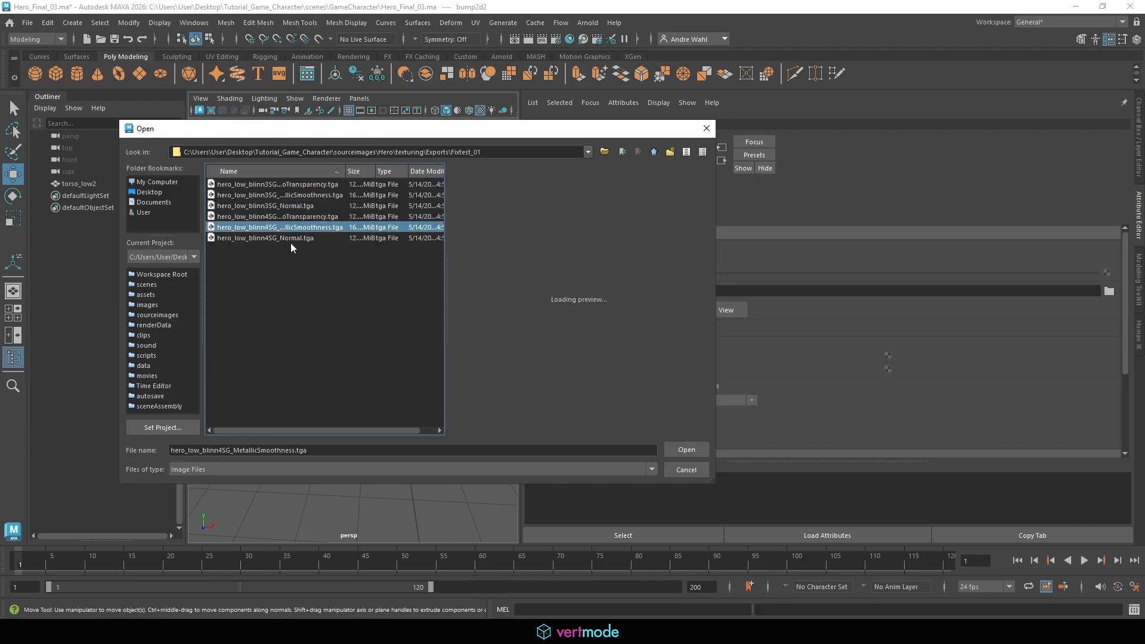
pyautogui.press('Return')
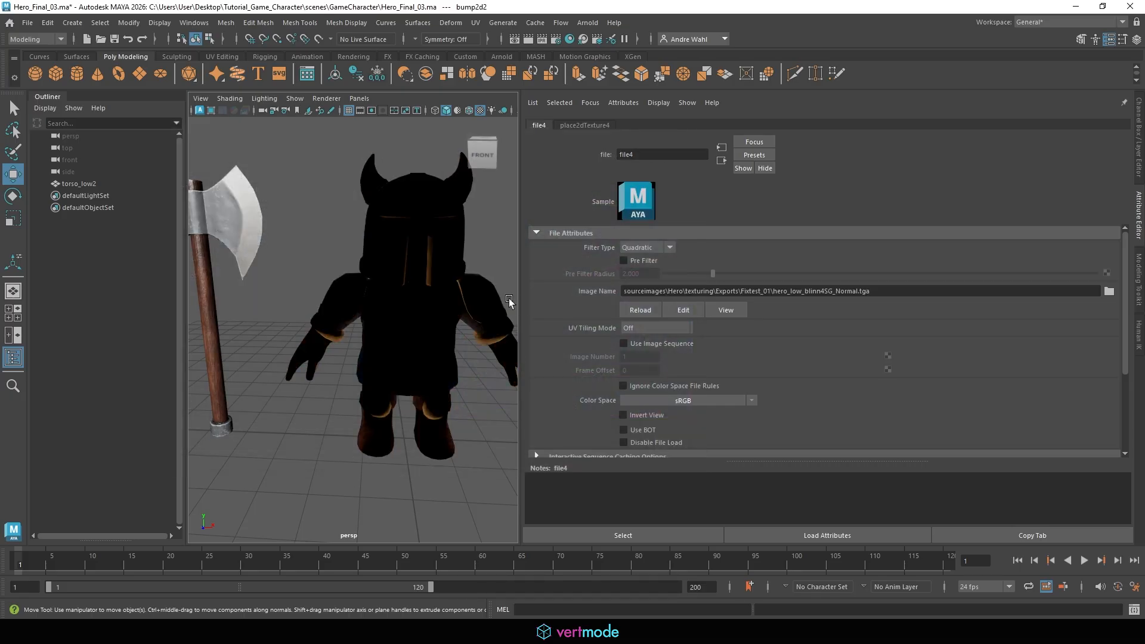
pyautogui.click(704, 399)
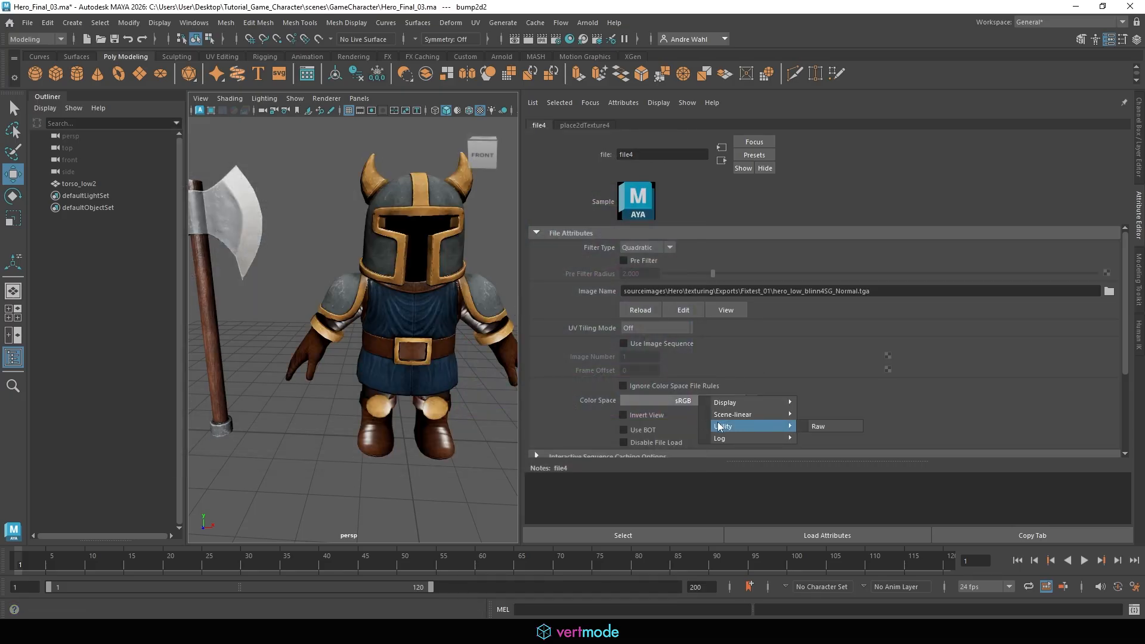
pyautogui.moveTo(770, 439)
pyautogui.click(825, 429)
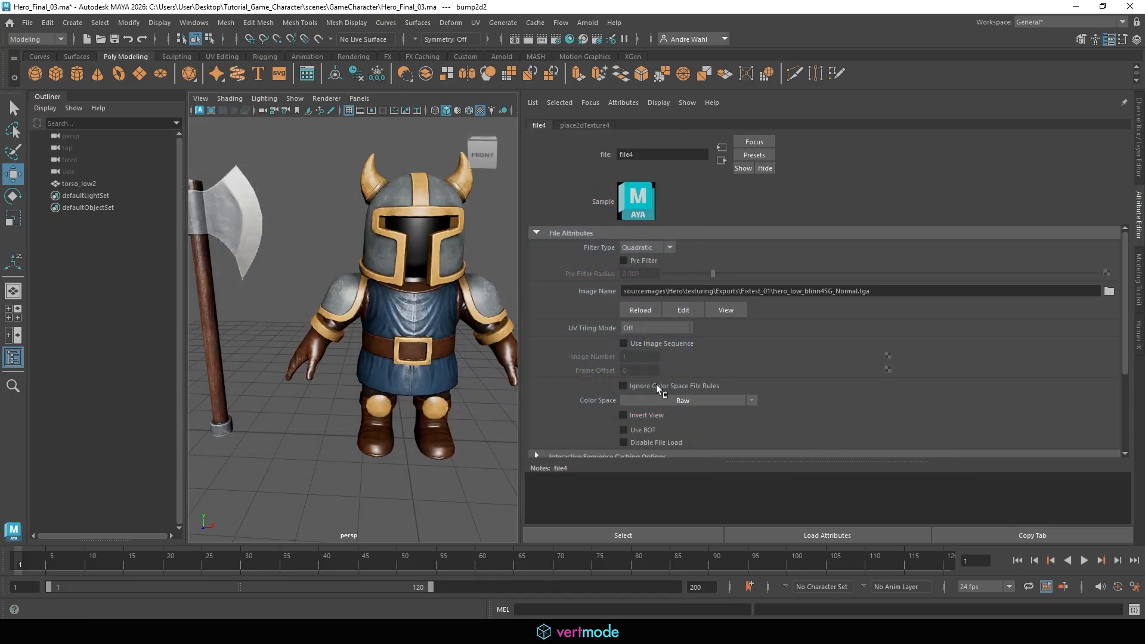
# Inspect the normal map detail on the character's torso up close in the viewport
pyautogui.moveTo(520, 304); pyautogui.dragTo(857, 286)
pyautogui.scroll(8, 678, 268)
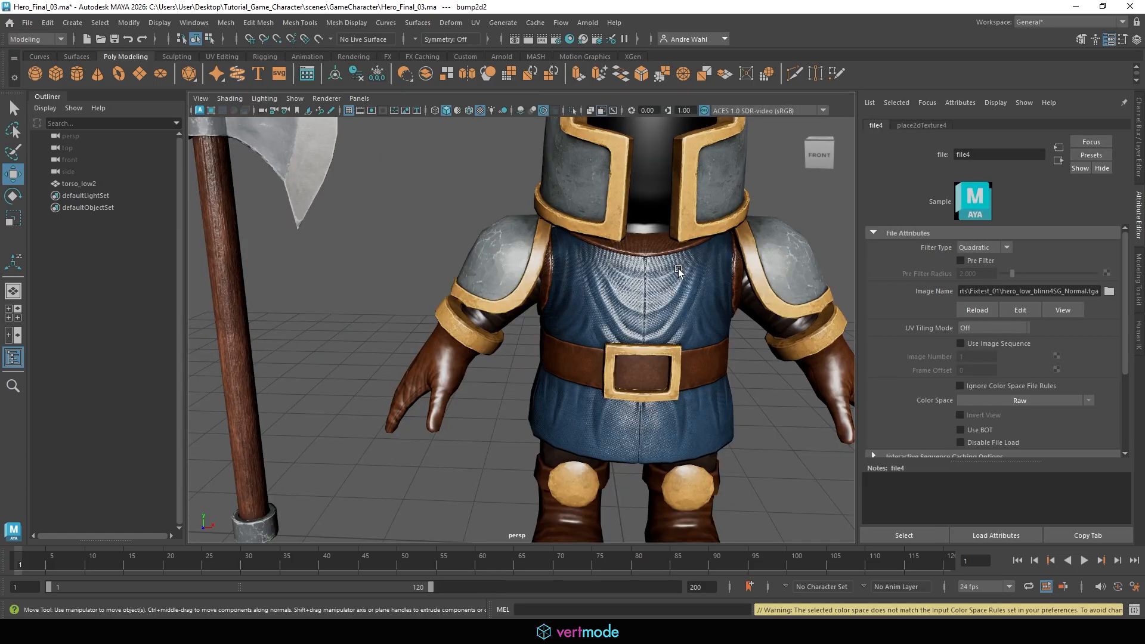
pyautogui.keyDown('alt'); pyautogui.moveTo(576, 240); pyautogui.dragTo(366, 268, button='right'); pyautogui.keyUp('alt')
pyautogui.keyDown('alt'); pyautogui.moveTo(366, 271); pyautogui.dragTo(167, 301); pyautogui.keyUp('alt')
pyautogui.keyDown('alt'); pyautogui.moveTo(417, 292); pyautogui.dragTo(739, 331, button='right'); pyautogui.keyUp('alt')
pyautogui.keyDown('alt'); pyautogui.moveTo(632, 329); pyautogui.dragTo(699, 365); pyautogui.keyUp('alt')
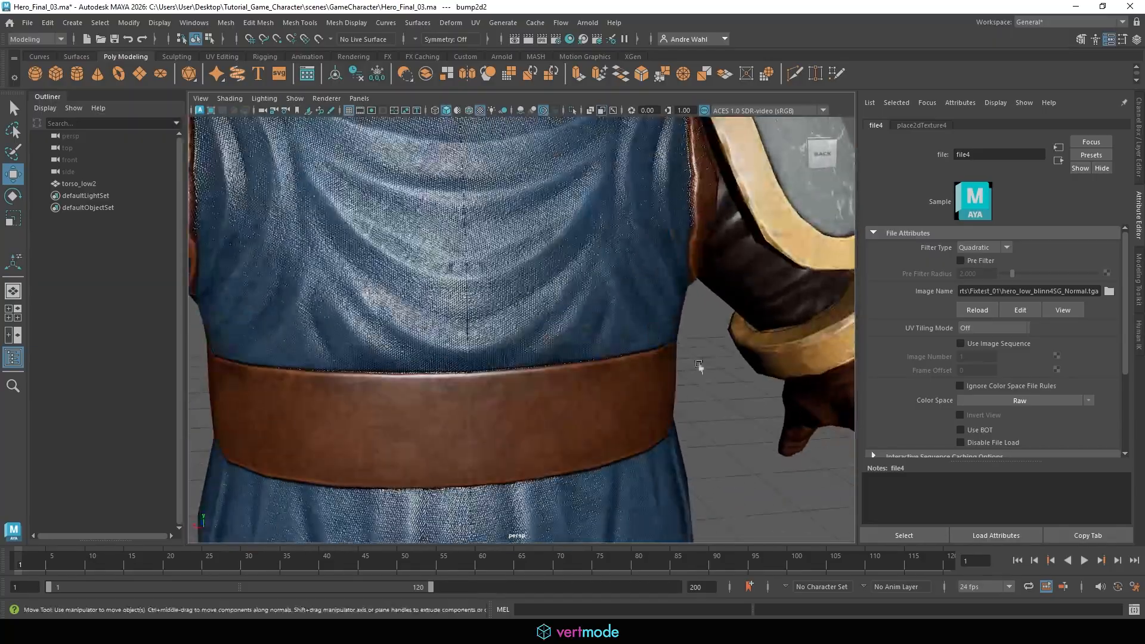
pyautogui.click(715, 378)
pyautogui.keyDown('alt'); pyautogui.moveTo(695, 385); pyautogui.dragTo(630, 375, button='right'); pyautogui.keyUp('alt')
pyautogui.moveTo(630, 375)
pyautogui.keyDown('alt'); pyautogui.mouseDown()
pyautogui.moveTo(603, 342)
pyautogui.moveTo(620, 380)
pyautogui.mouseUp(); pyautogui.keyUp('alt')
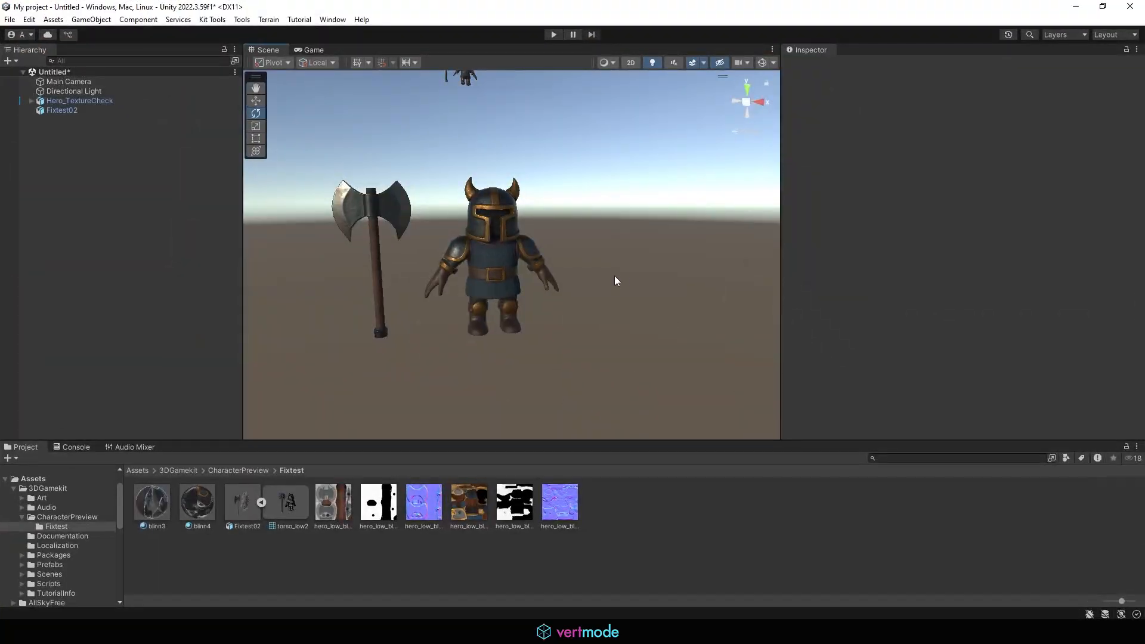
# Switch to Unity and inspect the Fixtest02 character in the scene view for comparison
pyautogui.keyDown('alt'); pyautogui.moveTo(614, 277); pyautogui.dragTo(448, 206); pyautogui.keyUp('alt')
pyautogui.click(78, 111)
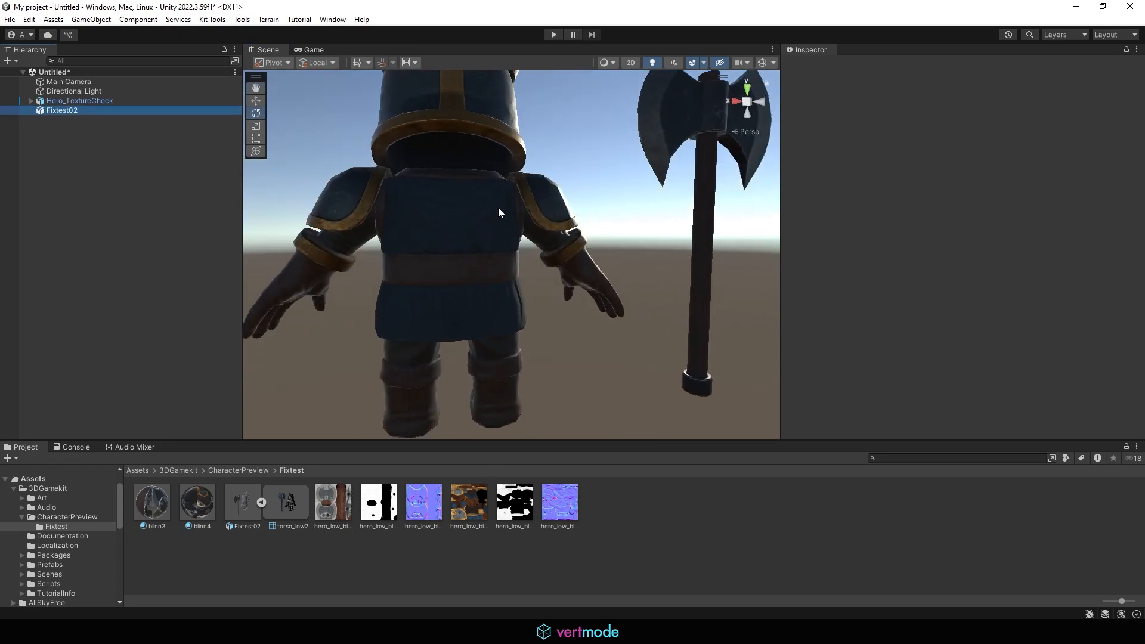
pyautogui.press('f')
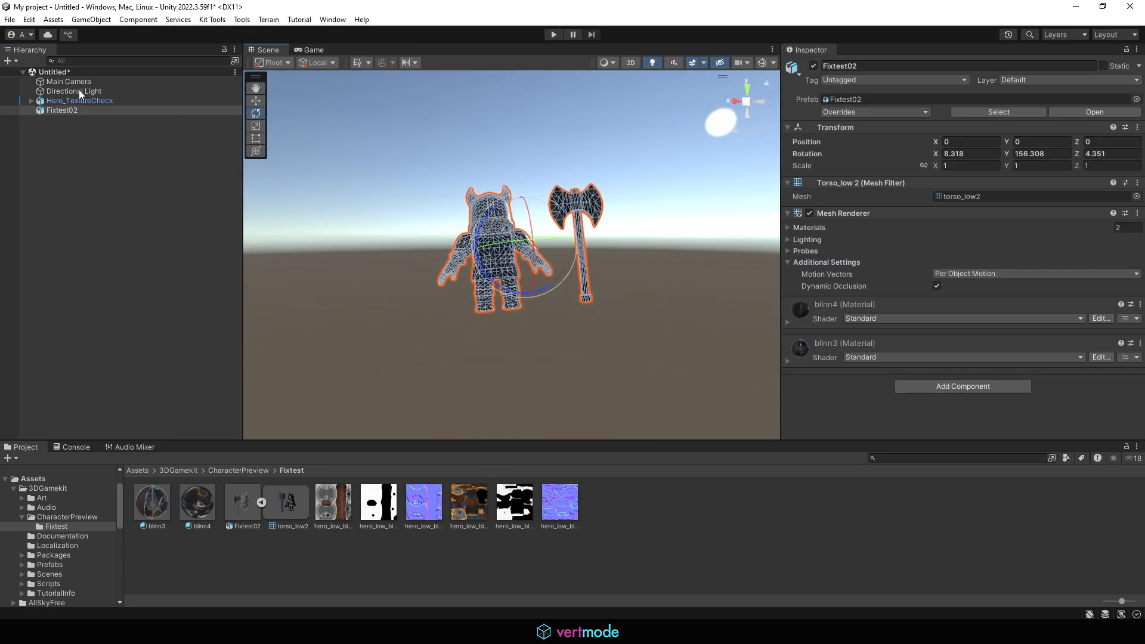
pyautogui.hotkey('ctrl', 'z')
pyautogui.click(90, 93)
pyautogui.moveTo(440, 258); pyautogui.dragTo(401, 266)
pyautogui.keyDown('alt'); pyautogui.moveTo(402, 266); pyautogui.dragTo(744, 292, button='right'); pyautogui.keyUp('alt')
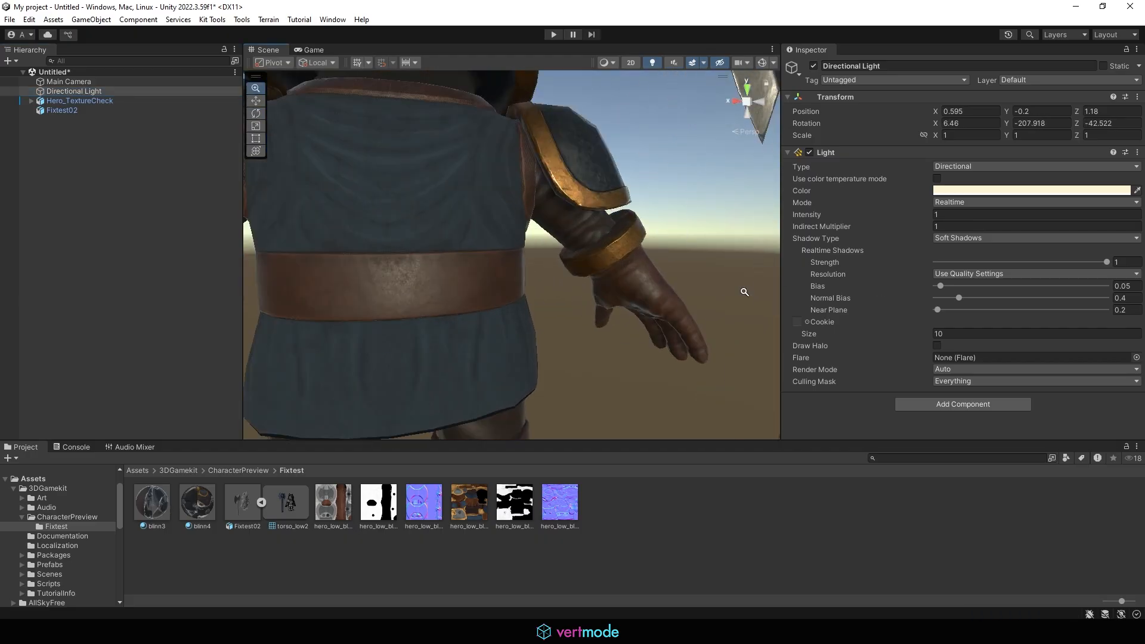
pyautogui.keyDown('alt'); pyautogui.moveTo(744, 292); pyautogui.dragTo(710, 294); pyautogui.keyUp('alt')
# Return to Maya and save the scene
pyautogui.click(1076, 6)
pyautogui.keyDown('alt'); pyautogui.moveTo(553, 238); pyautogui.dragTo(391, 244, button='right'); pyautogui.keyUp('alt')
pyautogui.keyDown('alt'); pyautogui.moveTo(477, 256); pyautogui.dragTo(514, 287); pyautogui.keyUp('alt')
pyautogui.keyDown('alt'); pyautogui.moveTo(682, 303); pyautogui.dragTo(532, 290, button='right'); pyautogui.keyUp('alt')
pyautogui.keyDown('alt'); pyautogui.moveTo(532, 289); pyautogui.dragTo(769, 295); pyautogui.keyUp('alt')
pyautogui.keyDown('alt'); pyautogui.moveTo(770, 295); pyautogui.dragTo(602, 303, button='right'); pyautogui.keyUp('alt')
pyautogui.keyDown('alt'); pyautogui.moveTo(602, 303); pyautogui.dragTo(615, 304); pyautogui.keyUp('alt')
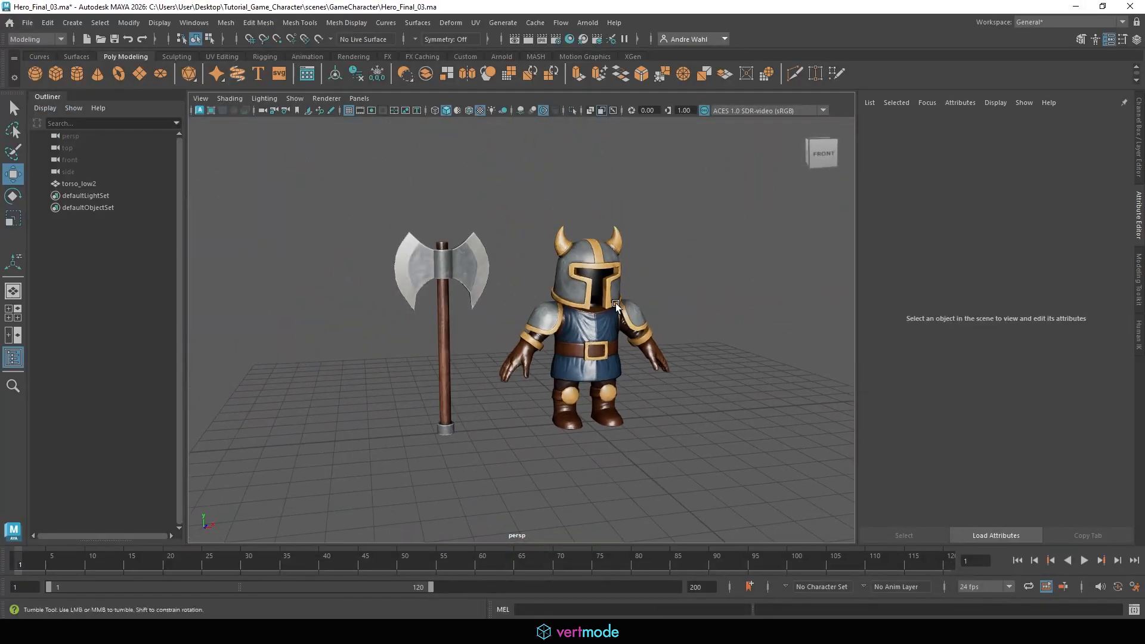
pyautogui.scroll(2, 615, 292)
pyautogui.click(30, 23)
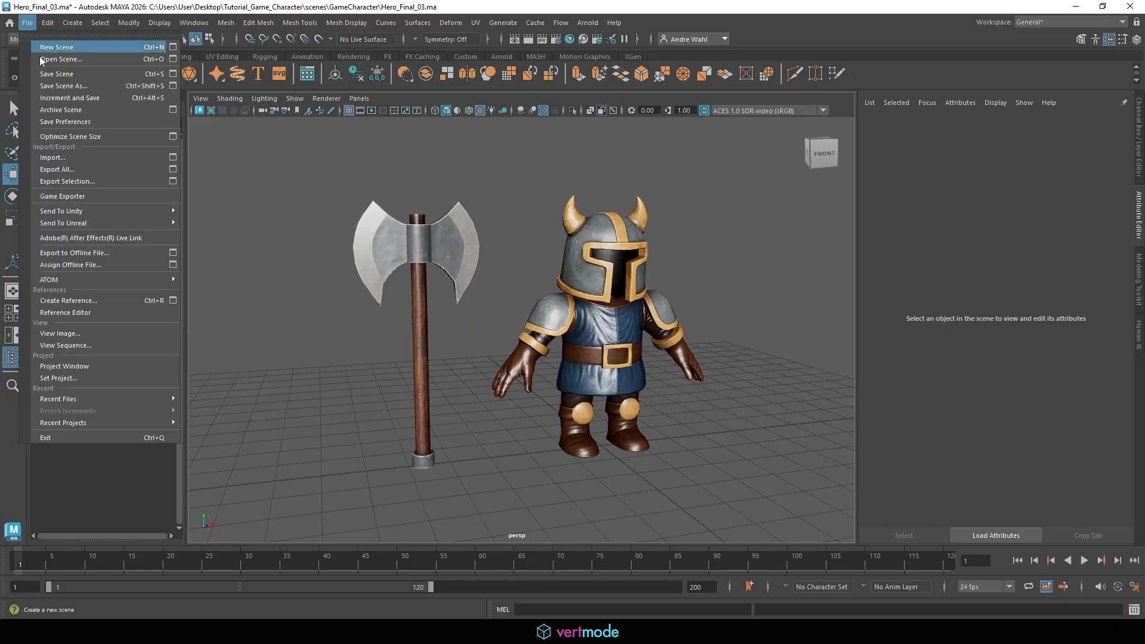
pyautogui.click(58, 72)
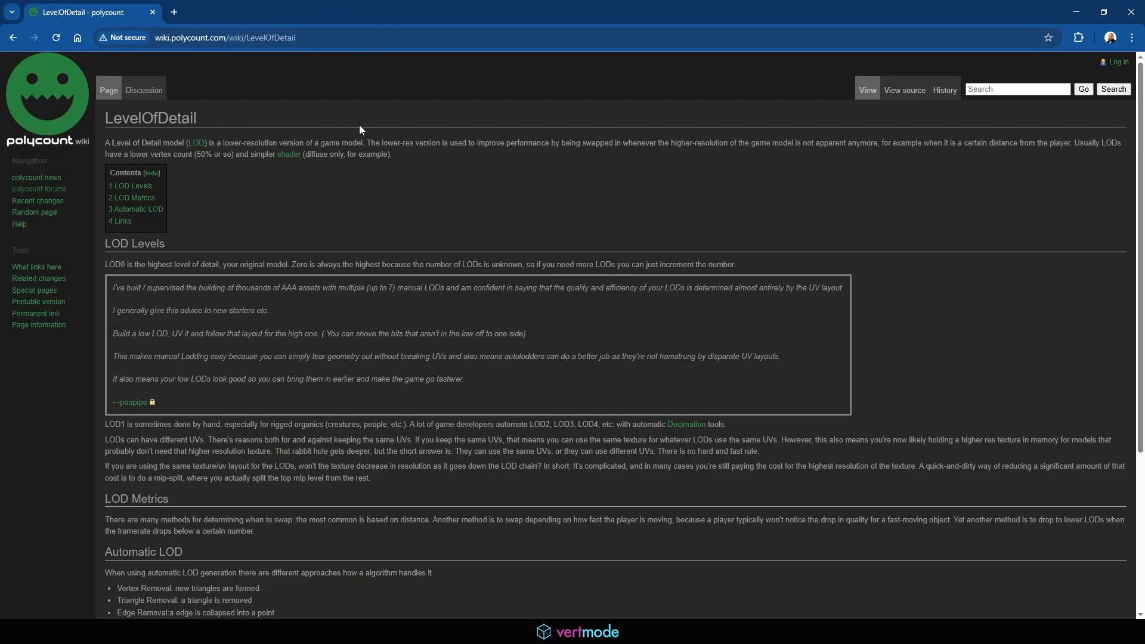
# Scroll through the LevelOfDetail article on the polycount wiki
pyautogui.scroll(-4, 368, 189)
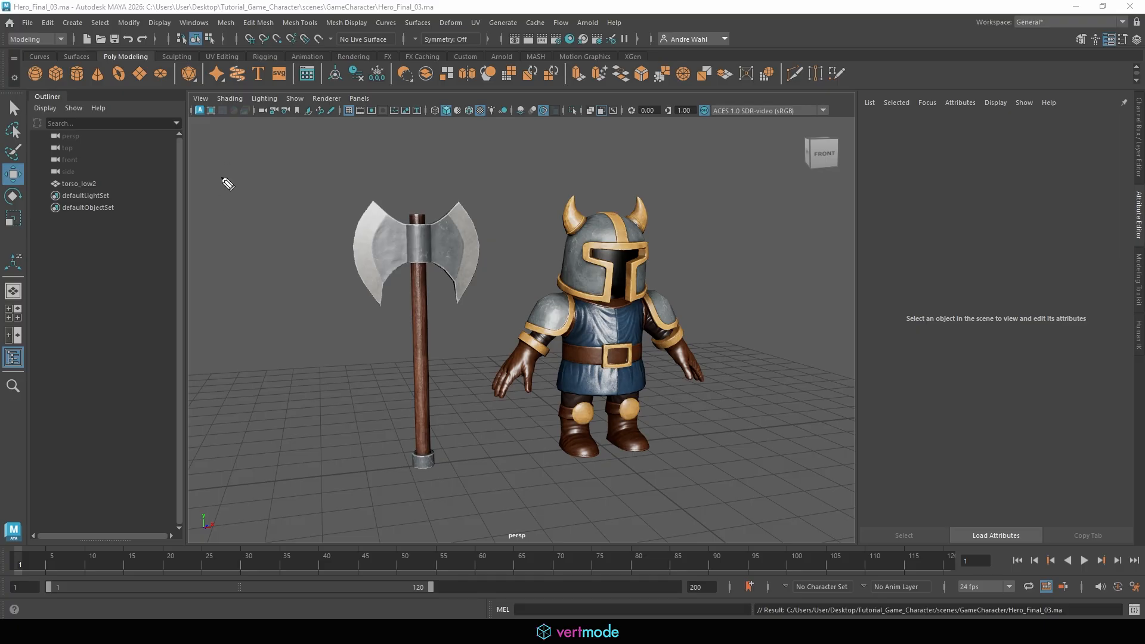
pyautogui.moveTo(221, 151)
pyautogui.mouseDown()
pyautogui.moveTo(255, 146)
pyautogui.moveTo(263, 170)
pyautogui.moveTo(387, 152)
pyautogui.mouseUp()
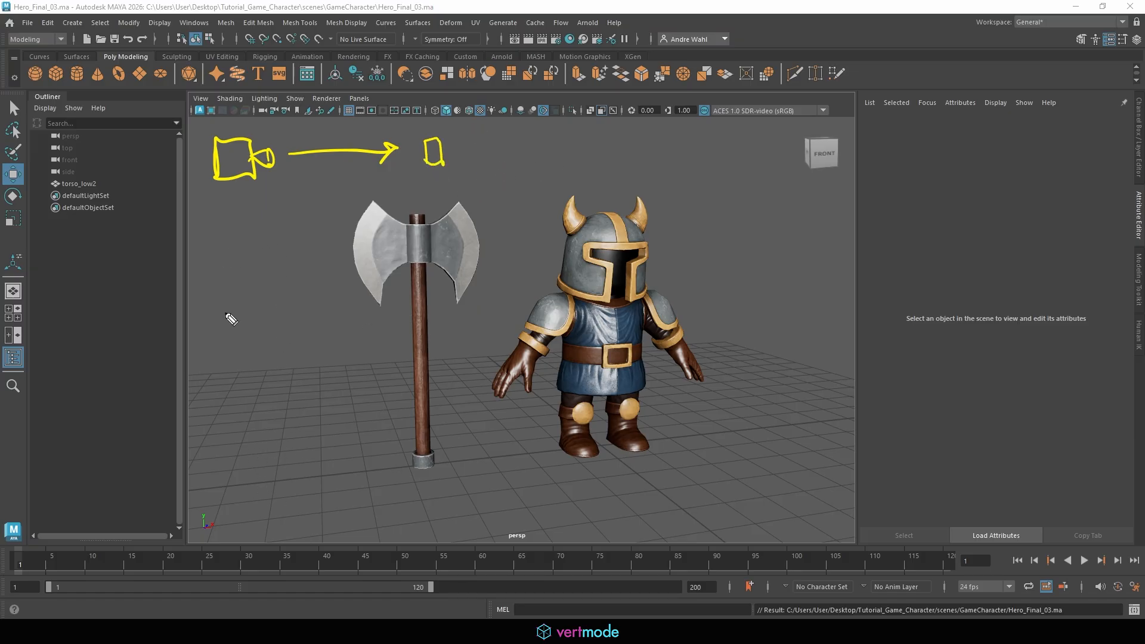
pyautogui.moveTo(231, 470)
pyautogui.mouseDown()
pyautogui.moveTo(296, 468)
pyautogui.moveTo(302, 455)
pyautogui.moveTo(327, 464)
pyautogui.mouseUp()
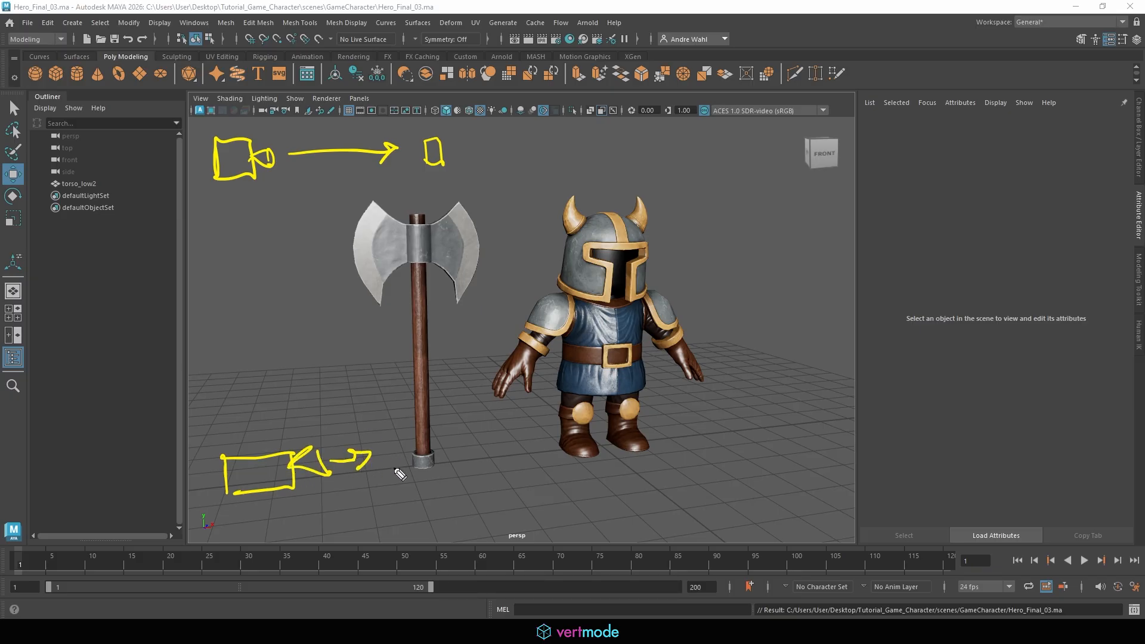
pyautogui.moveTo(396, 470)
pyautogui.mouseDown()
pyautogui.moveTo(385, 453)
pyautogui.moveTo(413, 470)
pyautogui.mouseUp()
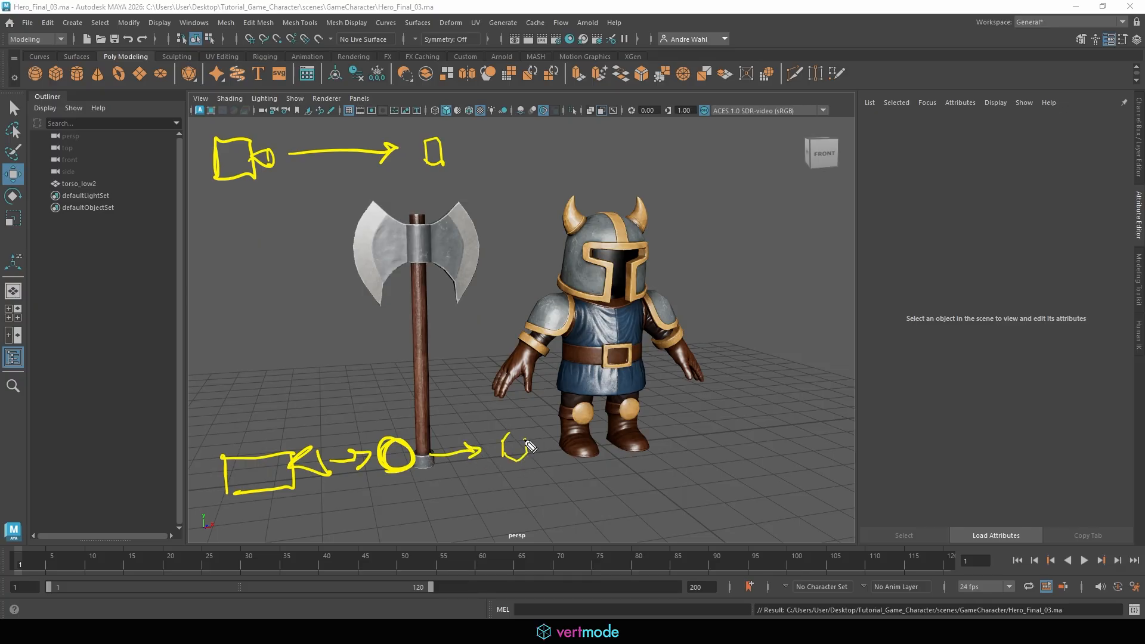
pyautogui.moveTo(545, 446)
pyautogui.mouseDown()
pyautogui.moveTo(600, 445)
pyautogui.moveTo(590, 463)
pyautogui.moveTo(655, 456)
pyautogui.moveTo(633, 457)
pyautogui.mouseUp()
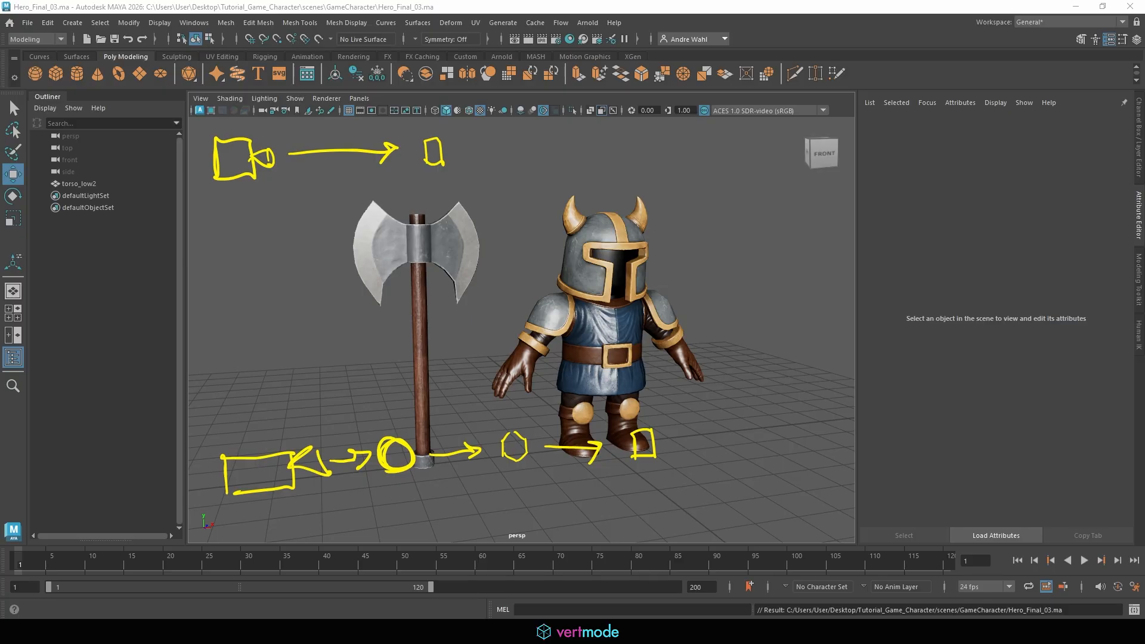
pyautogui.press('Escape')
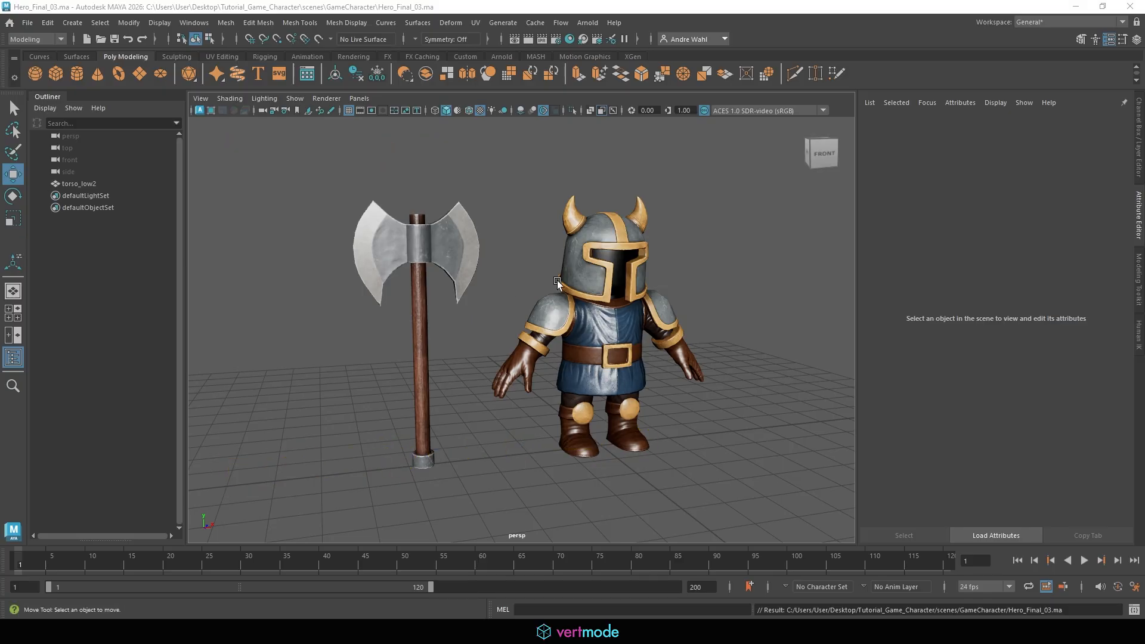
# Create a polygon sphere, move it into empty space beside the character, and duplicate it alongside
pyautogui.scroll(-5, 450, 281)
pyautogui.keyDown('alt'); pyautogui.moveTo(449, 281); pyautogui.dragTo(600, 248, button='middle'); pyautogui.keyUp('alt')
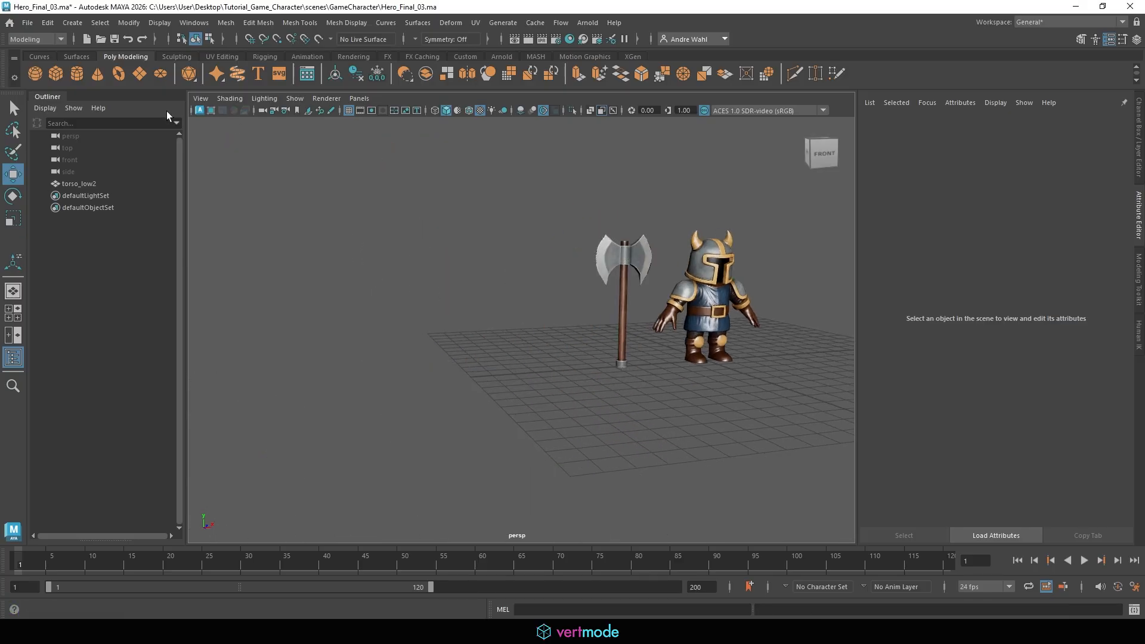
pyautogui.click(28, 74)
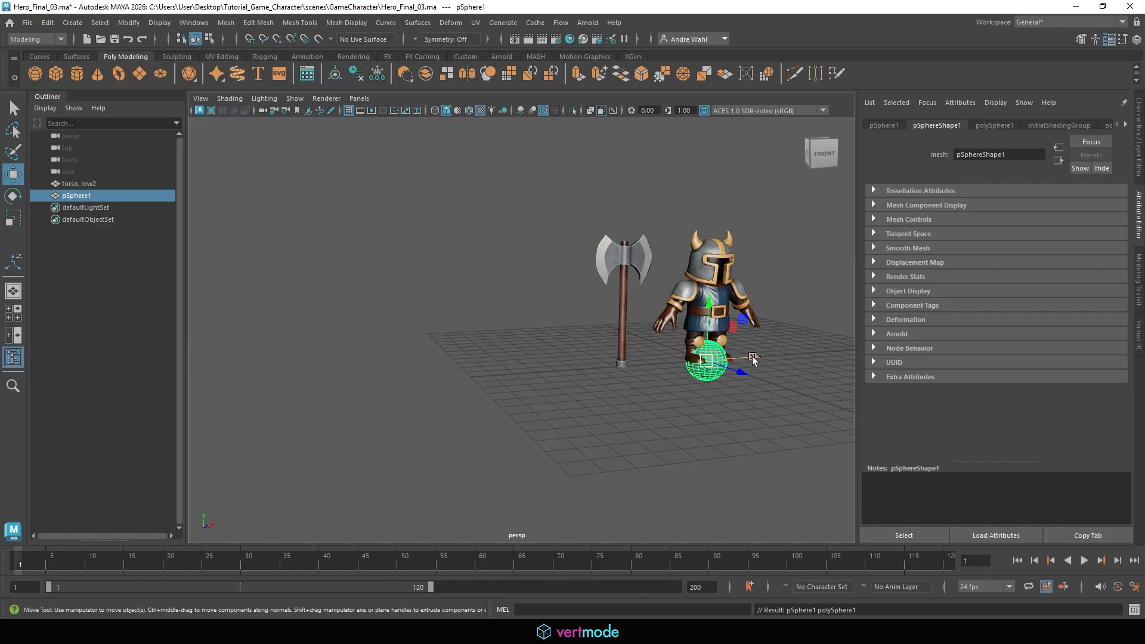
pyautogui.moveTo(753, 356); pyautogui.dragTo(376, 388)
pyautogui.keyDown('alt'); pyautogui.moveTo(375, 389); pyautogui.dragTo(490, 309, button='middle'); pyautogui.keyUp('alt')
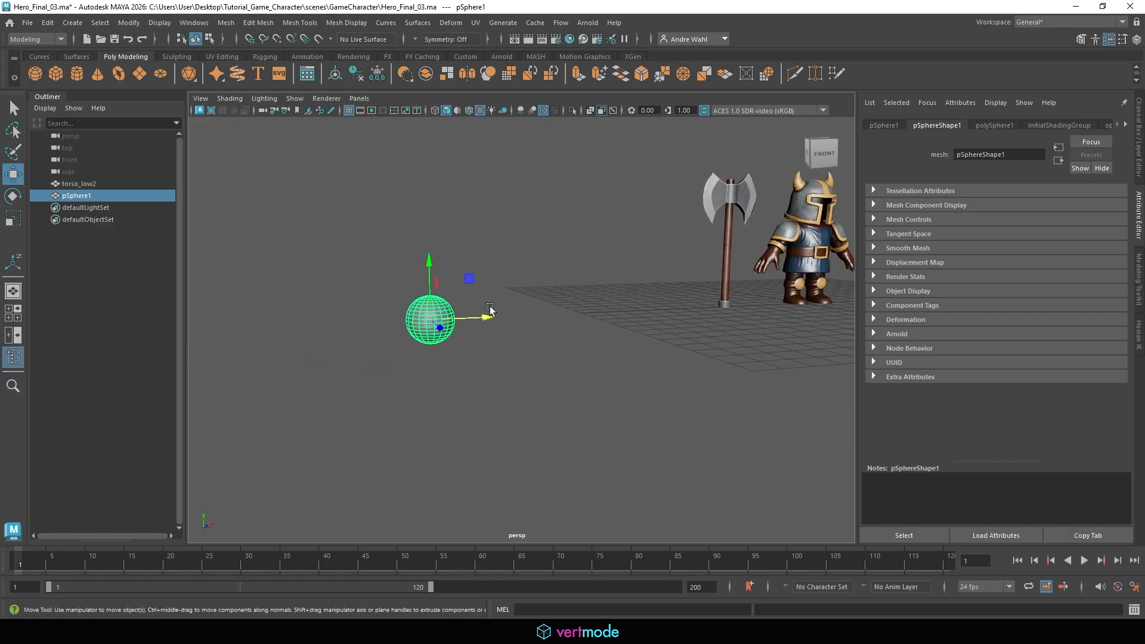
pyautogui.keyDown('alt'); pyautogui.moveTo(490, 309); pyautogui.dragTo(544, 334, button='right'); pyautogui.keyUp('alt')
pyautogui.keyDown('alt'); pyautogui.moveTo(544, 335); pyautogui.dragTo(585, 334, button='middle'); pyautogui.keyUp('alt')
pyautogui.hotkey('ctrl', 'd')
pyautogui.moveTo(504, 318); pyautogui.dragTo(366, 316)
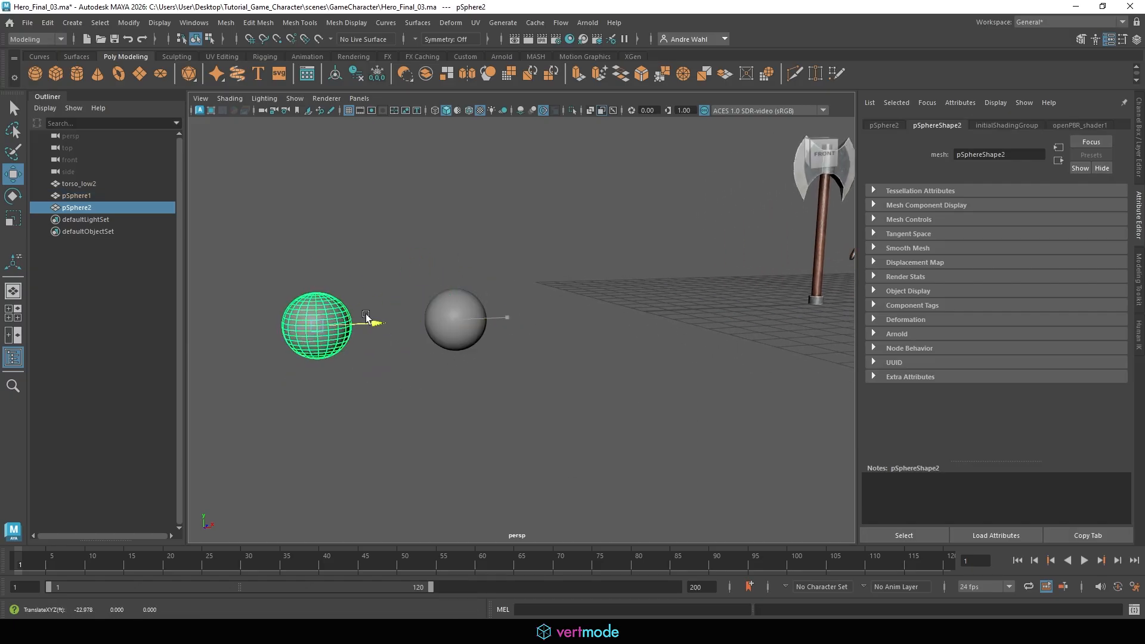
# Set the original sphere's subdivisions axis and subdivisions height to 8
pyautogui.click(446, 318)
pyautogui.press('t')
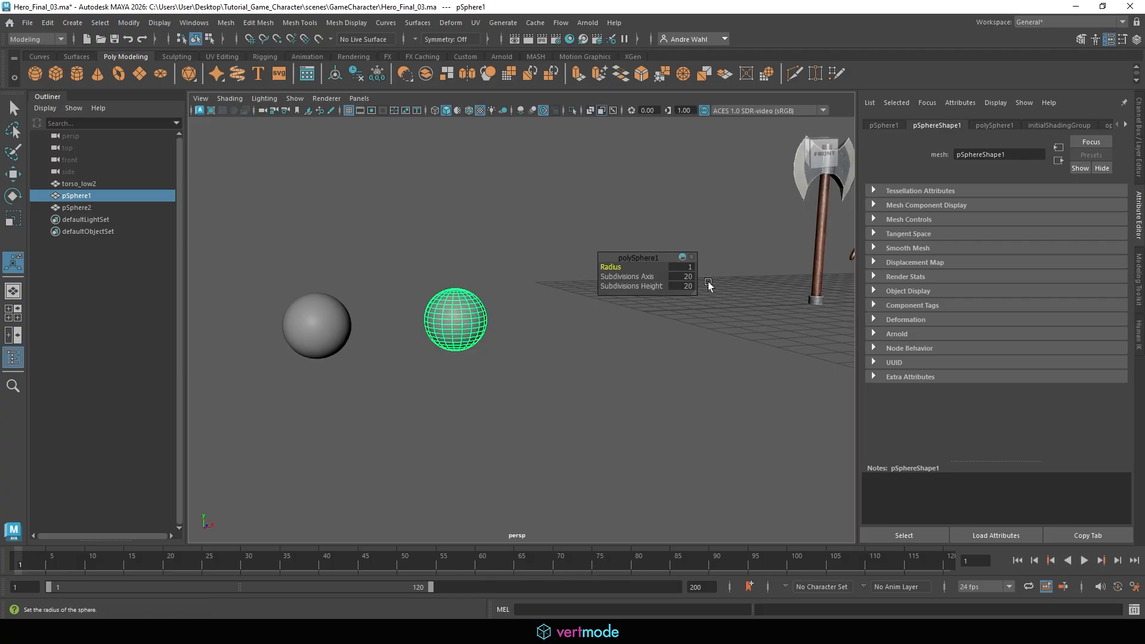
pyautogui.click(684, 277)
pyautogui.write('8')
pyautogui.click(686, 286)
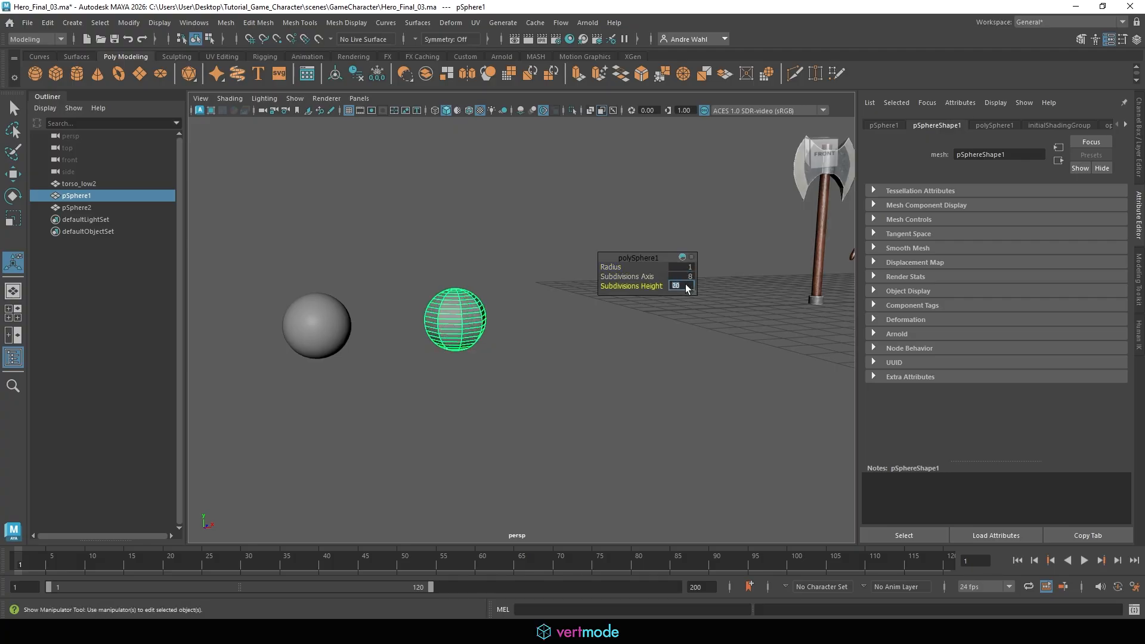
pyautogui.write('8')
pyautogui.press('Return')
# Soften the edges of the low-subdivision sphere
pyautogui.click(515, 333)
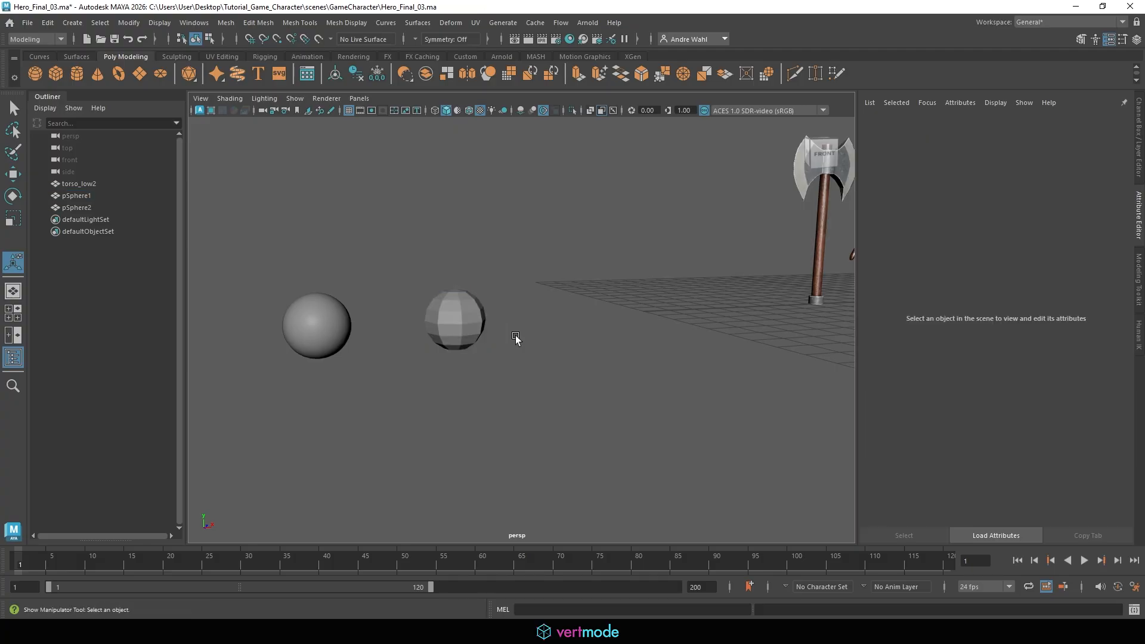
pyautogui.click(465, 345)
pyautogui.click(352, 23)
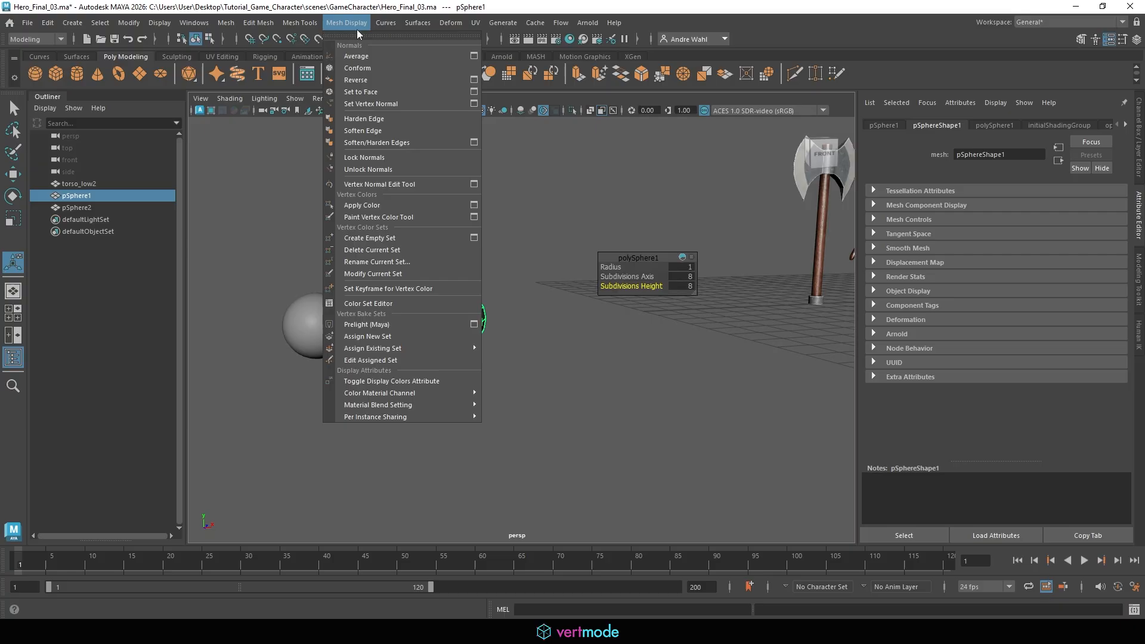
pyautogui.click(377, 131)
pyautogui.click(257, 201)
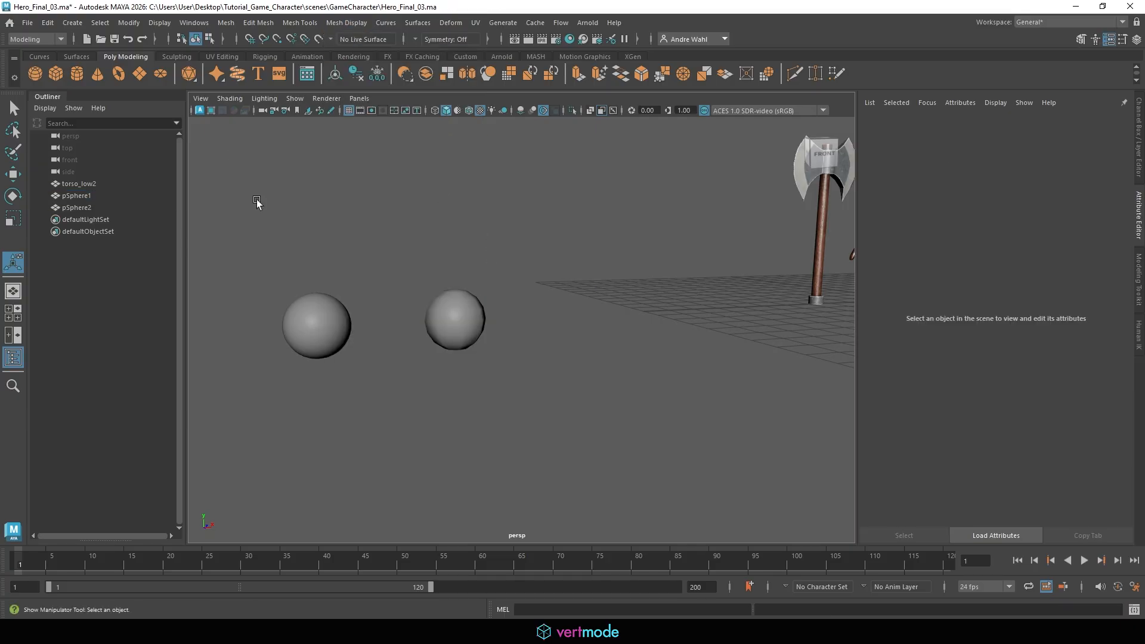
# Create a polygon cube and move it next to the spheres
pyautogui.click(55, 73)
pyautogui.keyDown('alt'); pyautogui.moveTo(549, 319); pyautogui.dragTo(466, 328); pyautogui.keyUp('alt')
pyautogui.press('w')
pyautogui.scroll(-6, 567, 358)
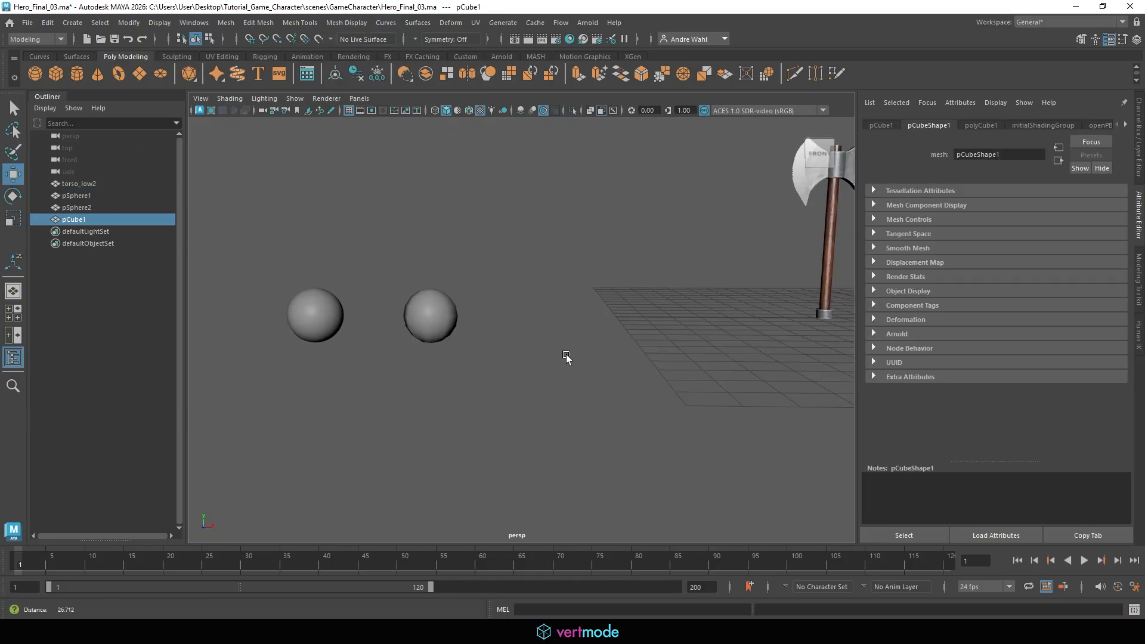
pyautogui.moveTo(778, 326); pyautogui.dragTo(534, 325)
pyautogui.scroll(5, 391, 316)
pyautogui.press('1')
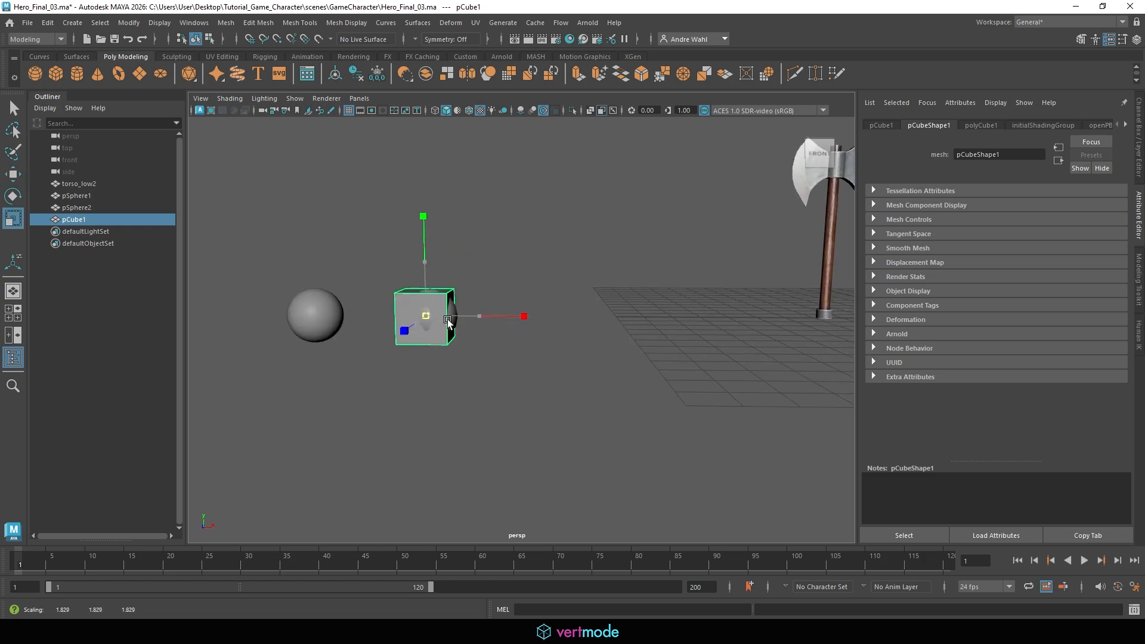
# Move the cube further right so it sits just beside the second sphere
pyautogui.press('w')
pyautogui.moveTo(469, 316); pyautogui.dragTo(548, 339)
pyautogui.press('r')
pyautogui.press('w')
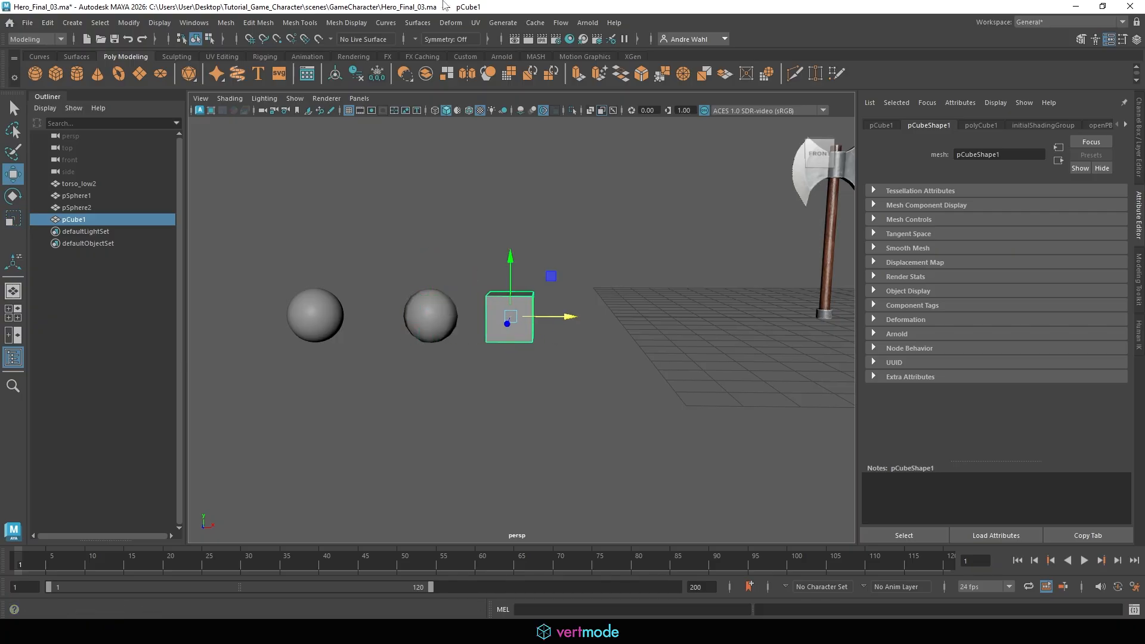
# Zoom and orbit the viewport to examine the test objects relative to the character
pyautogui.click(346, 23)
pyautogui.click(604, 273)
pyautogui.scroll(-8, 604, 275)
pyautogui.moveTo(382, 380); pyautogui.dragTo(370, 306)
pyautogui.click(357, 282)
pyautogui.keyDown('alt'); pyautogui.moveTo(357, 283); pyautogui.dragTo(539, 282, button='middle'); pyautogui.keyUp('alt')
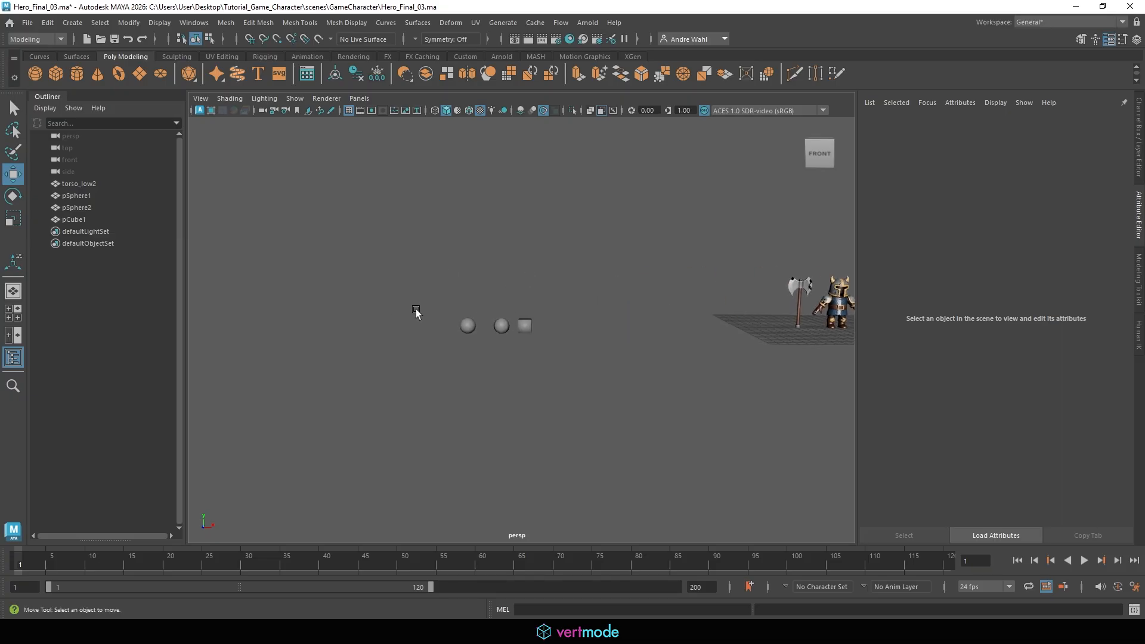
pyautogui.keyDown('alt'); pyautogui.moveTo(418, 313); pyautogui.dragTo(568, 266, button='right'); pyautogui.keyUp('alt')
pyautogui.keyDown('alt'); pyautogui.moveTo(567, 266); pyautogui.dragTo(699, 229, button='middle'); pyautogui.keyUp('alt')
pyautogui.click(324, 287)
pyautogui.moveTo(382, 281); pyautogui.dragTo(468, 302, button='middle')
pyautogui.click(474, 362)
pyautogui.keyDown('alt'); pyautogui.moveTo(864, 421); pyautogui.dragTo(842, 417, button='middle'); pyautogui.keyUp('alt')
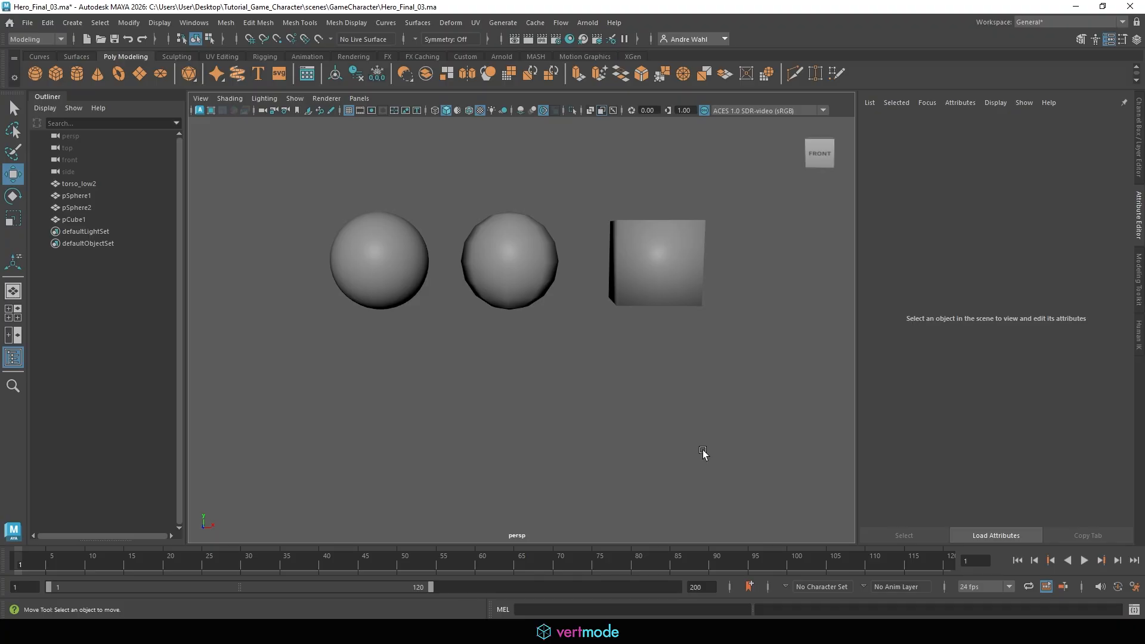
pyautogui.keyDown('alt'); pyautogui.moveTo(703, 452); pyautogui.dragTo(217, 450, button='right'); pyautogui.keyUp('alt')
pyautogui.moveTo(467, 424)
pyautogui.keyDown('alt'); pyautogui.mouseDown(button='right')
pyautogui.moveTo(388, 412)
pyautogui.moveTo(467, 419)
pyautogui.mouseUp(button='right'); pyautogui.keyUp('alt')
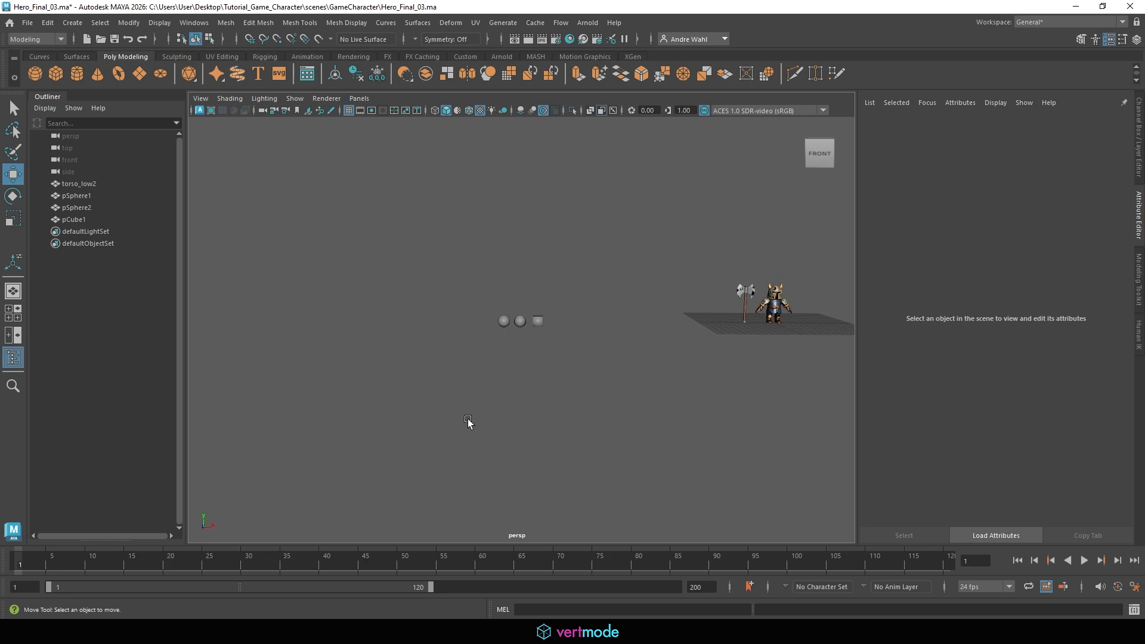
# Set the perspective camera's far clip plane to 10000
pyautogui.click(470, 111)
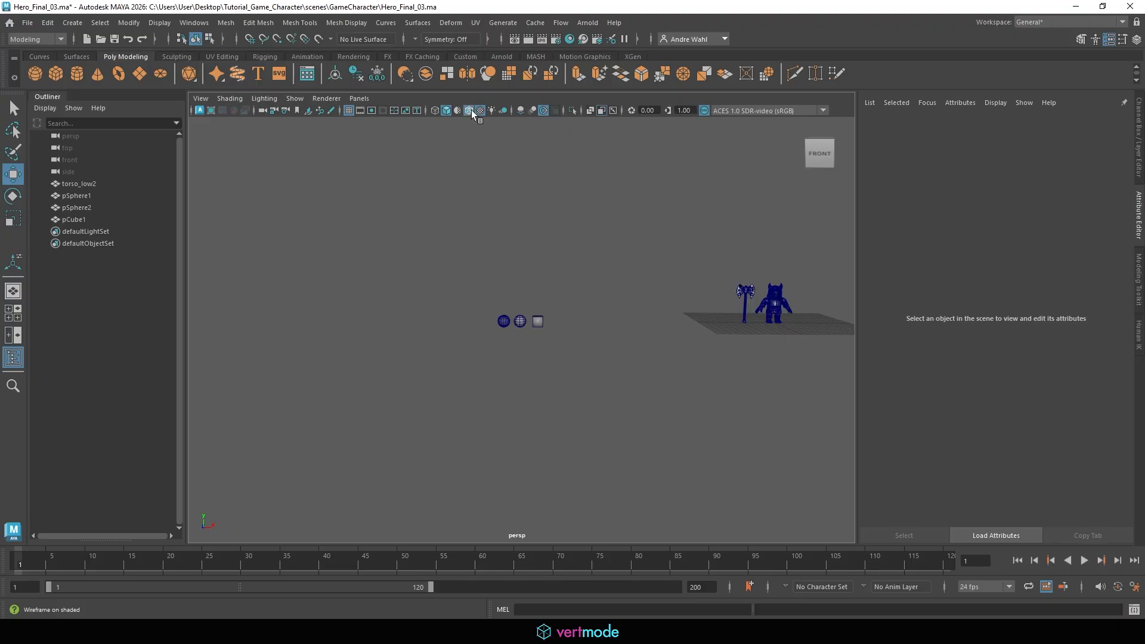
pyautogui.click(470, 110)
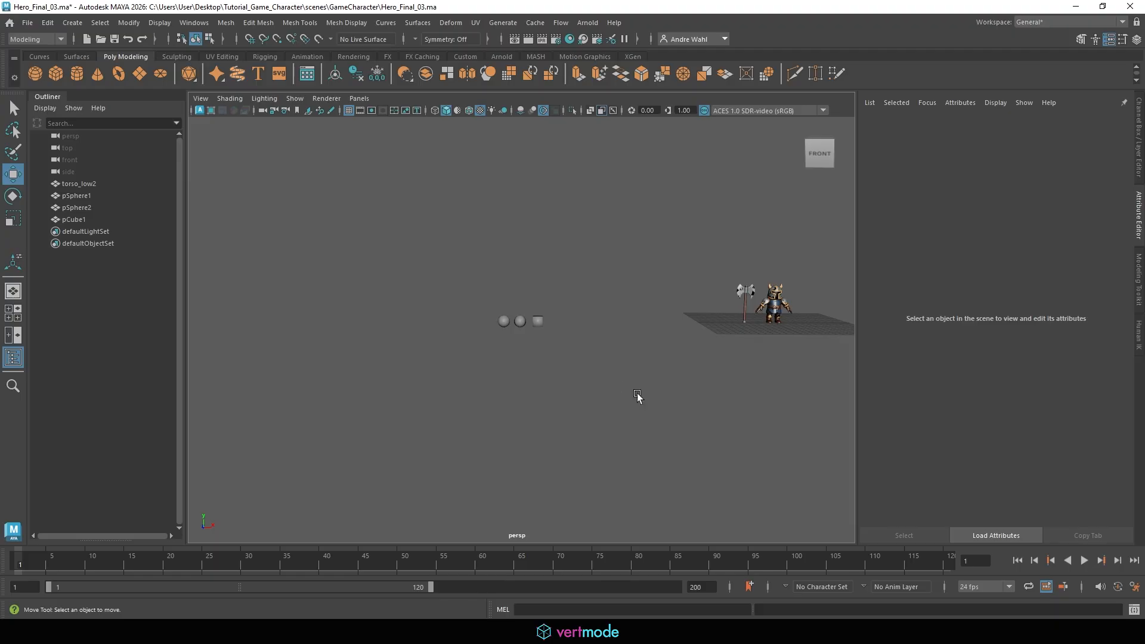
pyautogui.keyDown('alt'); pyautogui.moveTo(733, 398); pyautogui.dragTo(365, 397, button='right'); pyautogui.keyUp('alt')
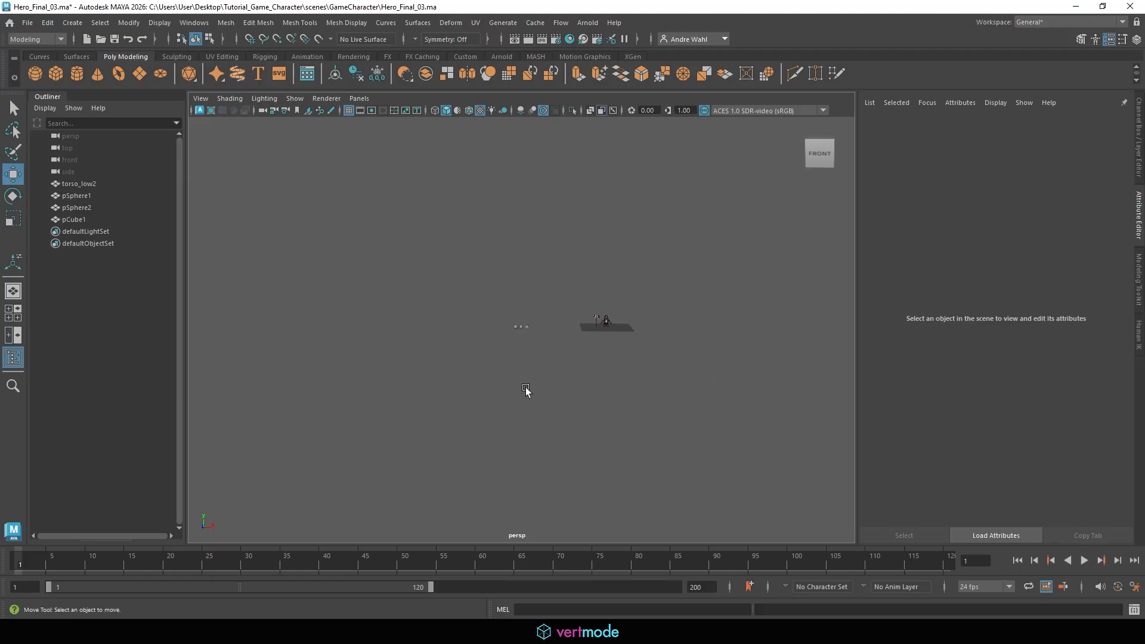
pyautogui.click(101, 137)
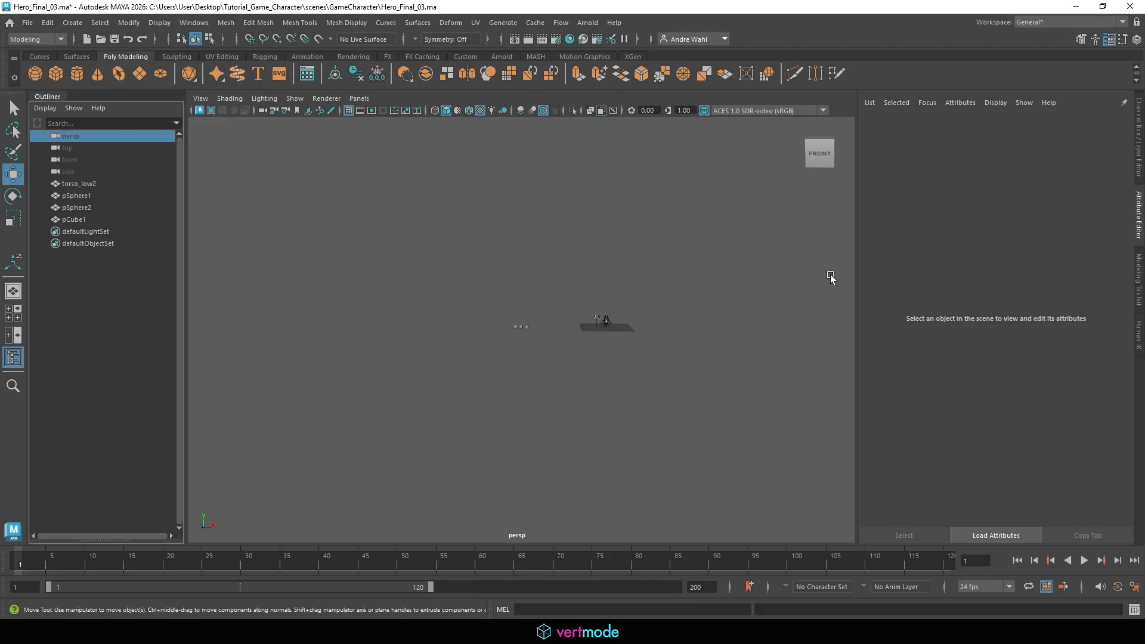
pyautogui.moveTo(686, 297)
pyautogui.keyDown('alt'); pyautogui.mouseDown(button='right')
pyautogui.moveTo(662, 295)
pyautogui.moveTo(681, 307)
pyautogui.mouseUp(button='right'); pyautogui.keyUp('alt')
pyautogui.doubleClick(989, 332)
pyautogui.write('1')
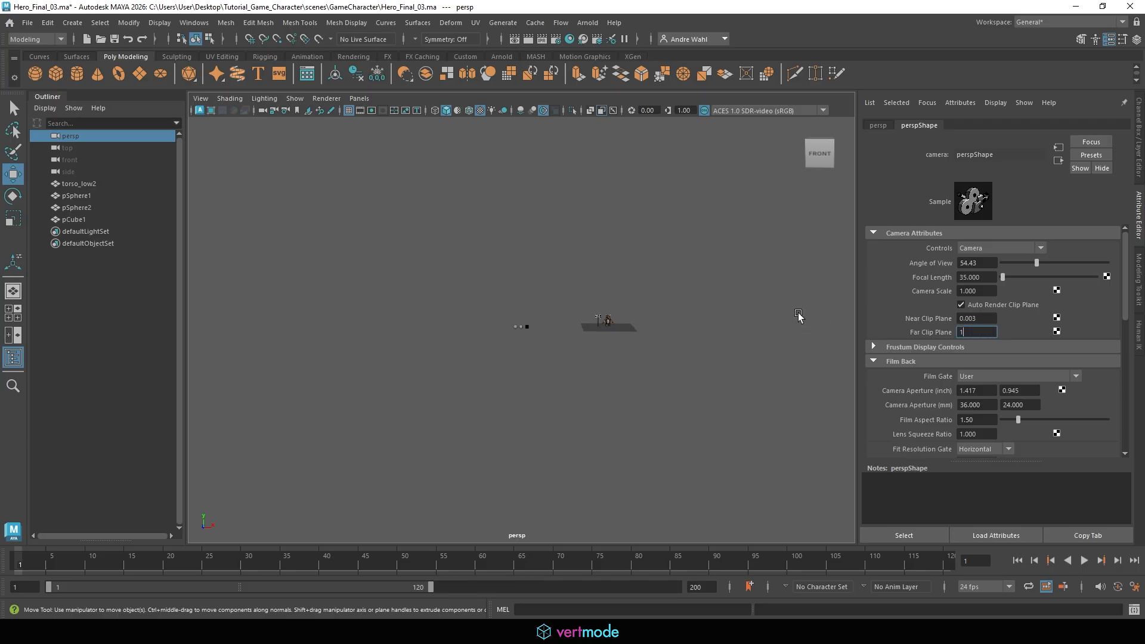
pyautogui.write('0000')
pyautogui.press('Return')
# Turn on the Poly Count heads-up display in the viewport
pyautogui.keyDown('alt'); pyautogui.moveTo(769, 321); pyautogui.dragTo(730, 317, button='right'); pyautogui.keyUp('alt')
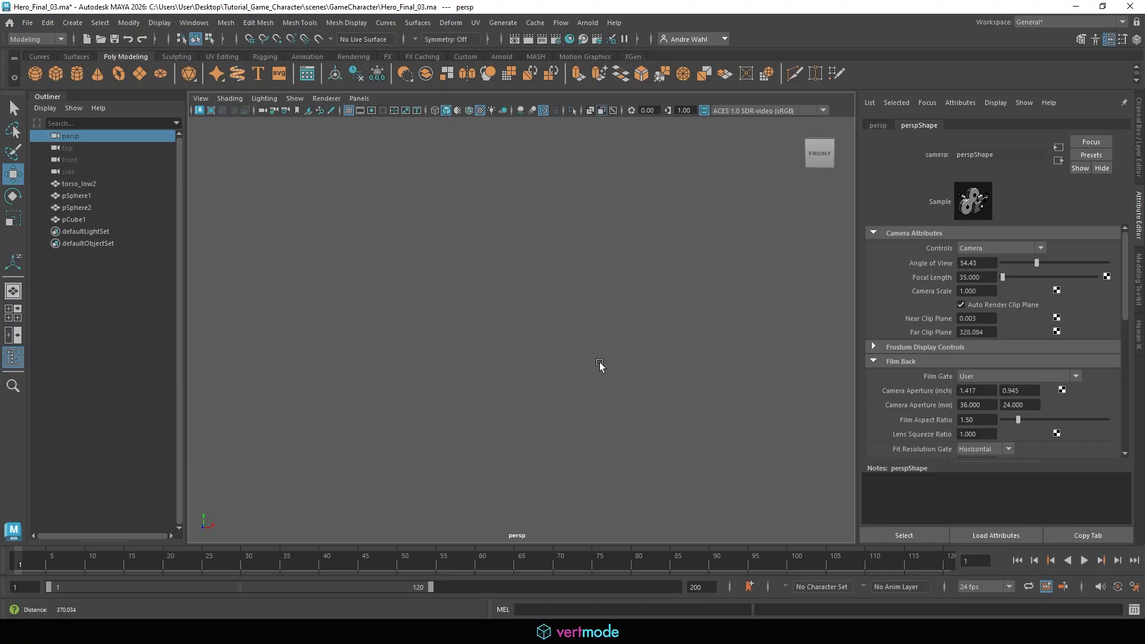
pyautogui.scroll(8, 603, 366)
pyautogui.scroll(5, 406, 359)
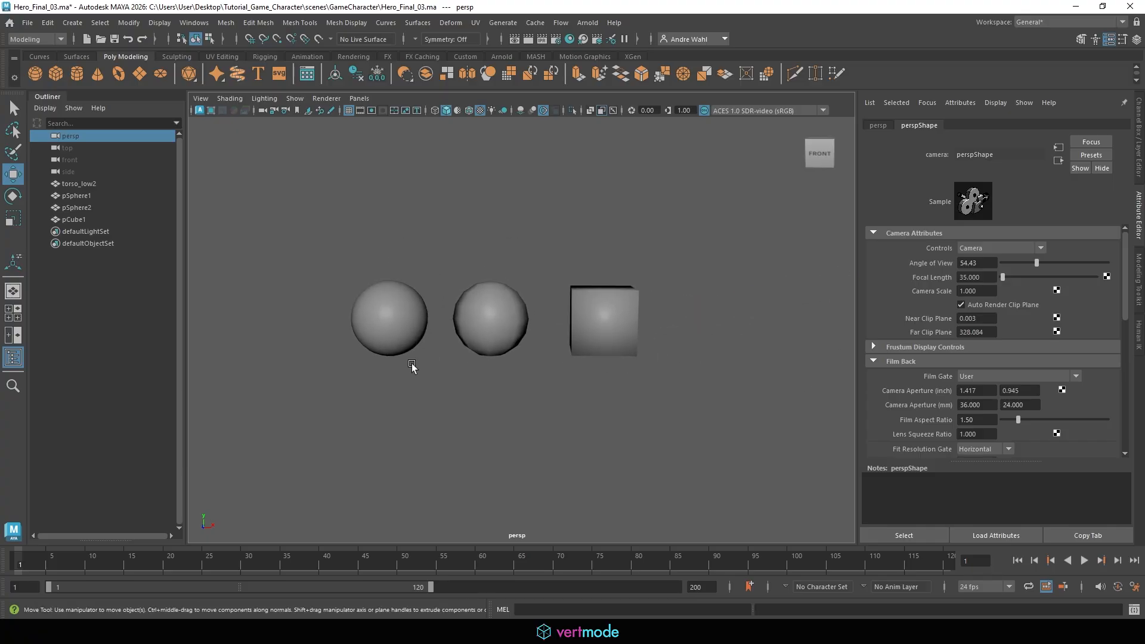
pyautogui.click(159, 22)
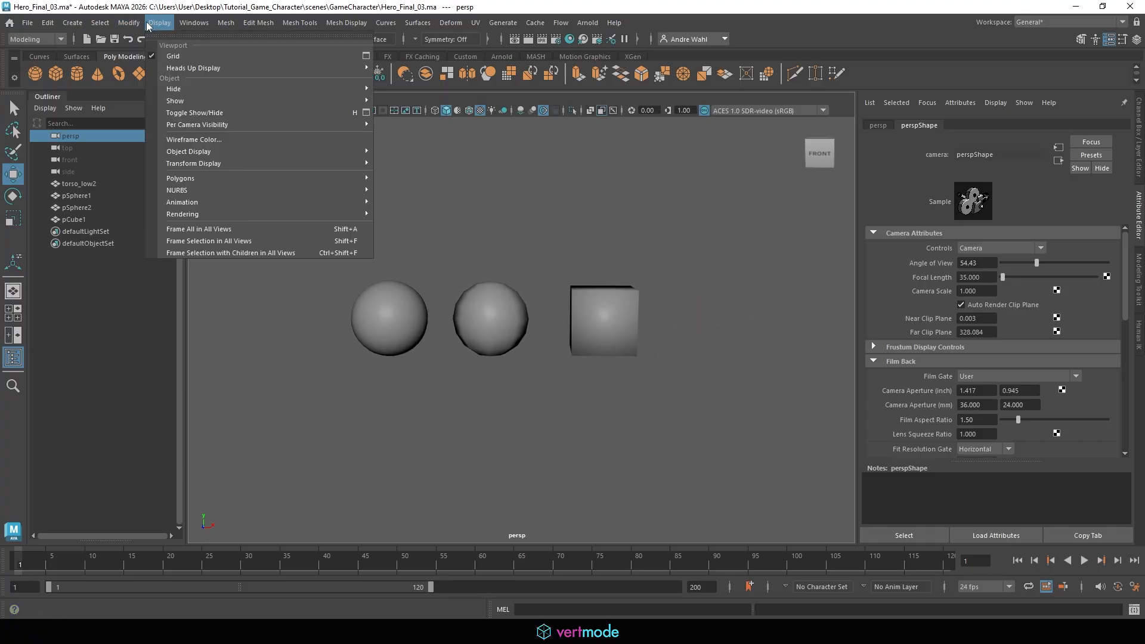
pyautogui.moveTo(182, 68)
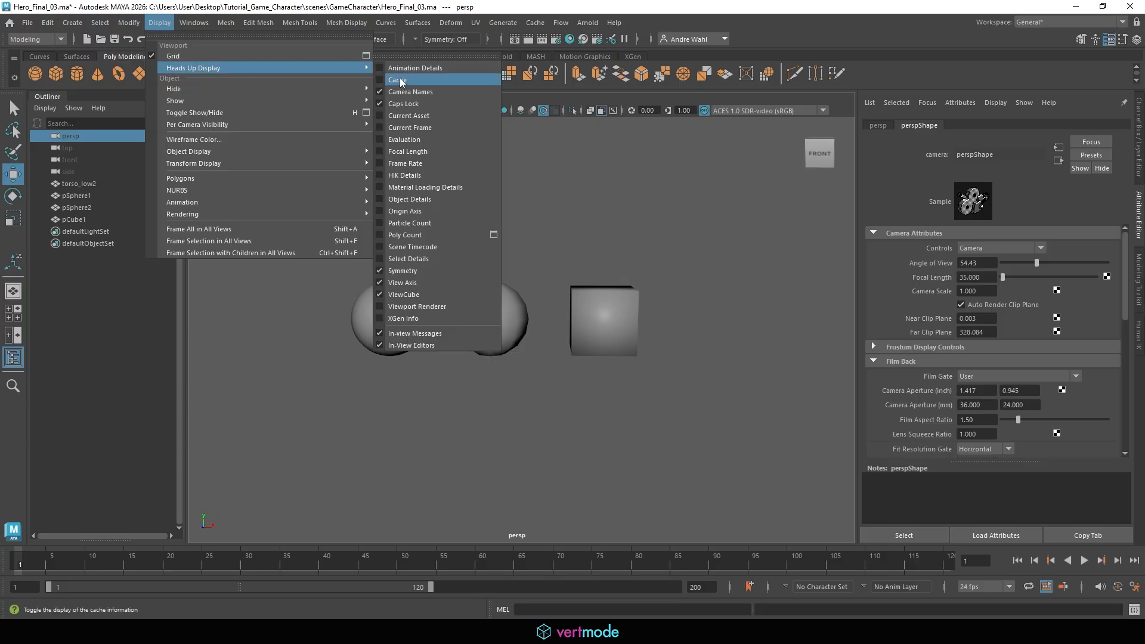
pyautogui.click(431, 234)
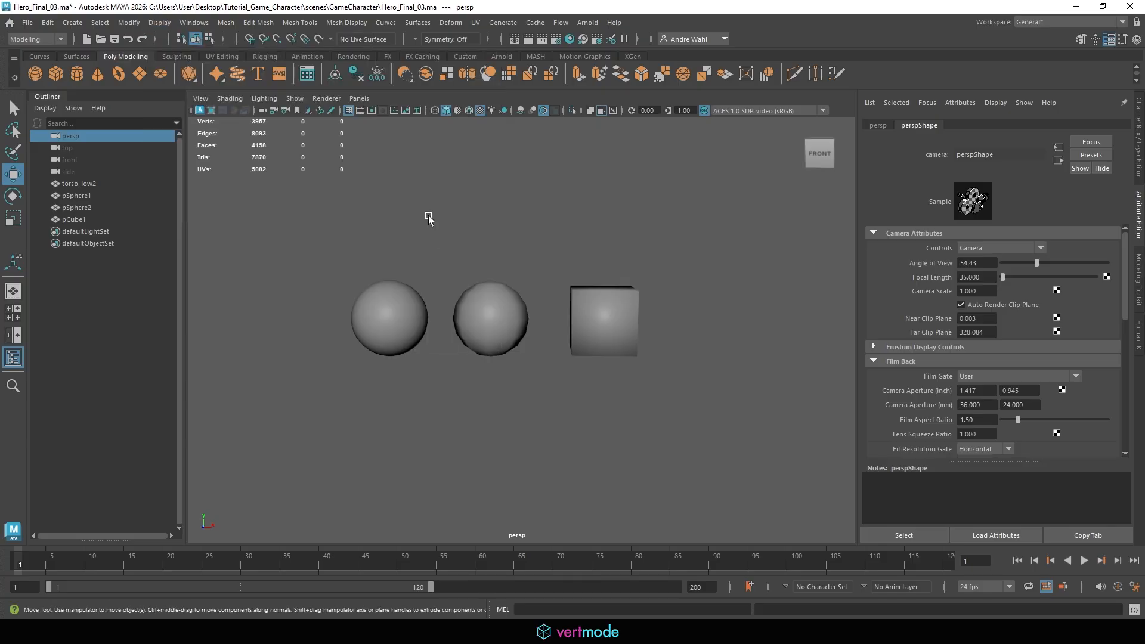
# Select each sphere and the cube in turn to compare their polygon counts
pyautogui.click(393, 315)
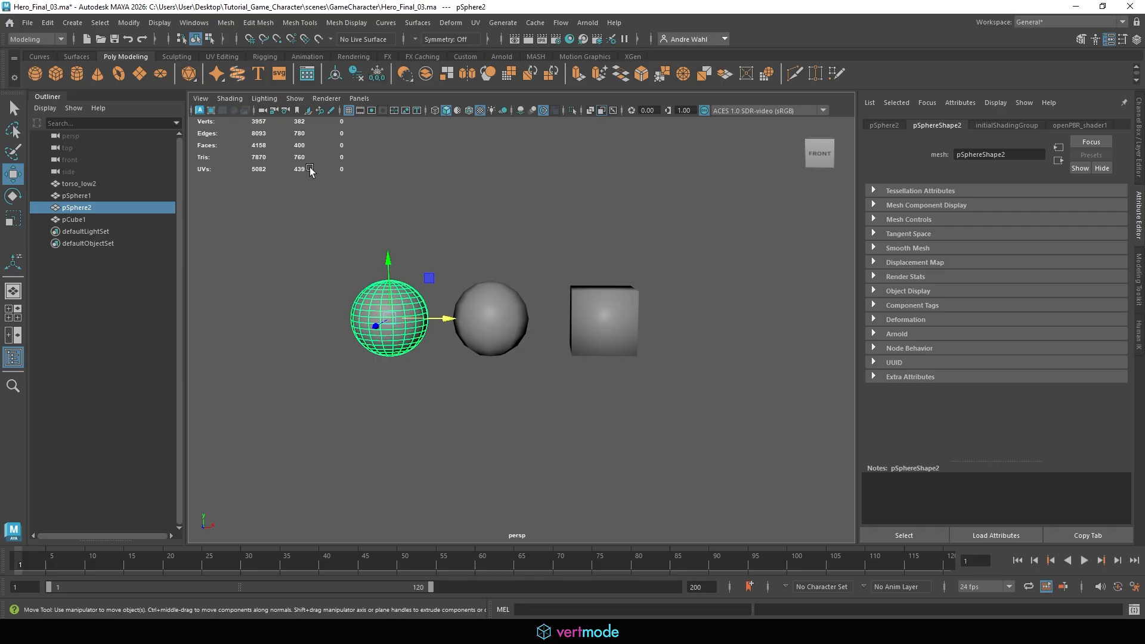
pyautogui.click(499, 328)
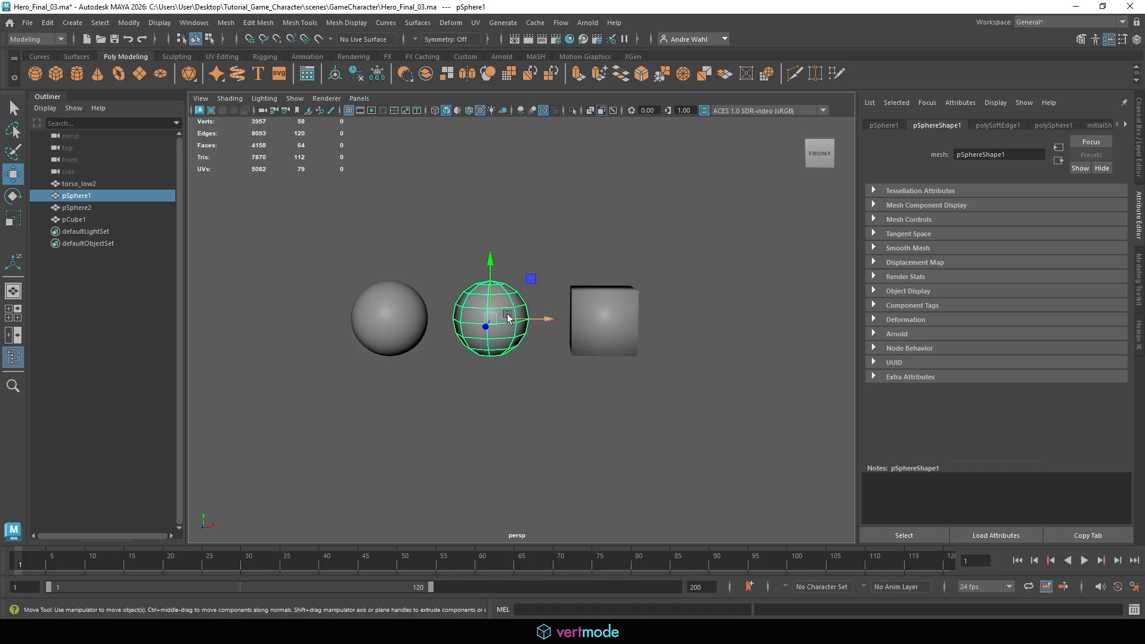
pyautogui.click(599, 313)
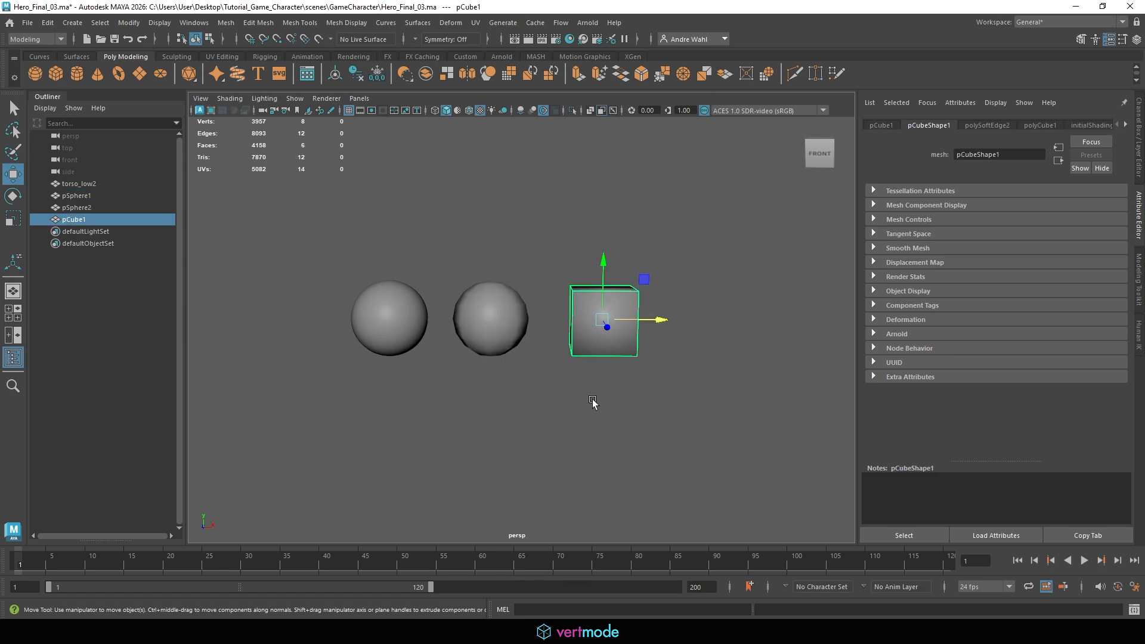
pyautogui.click(668, 285)
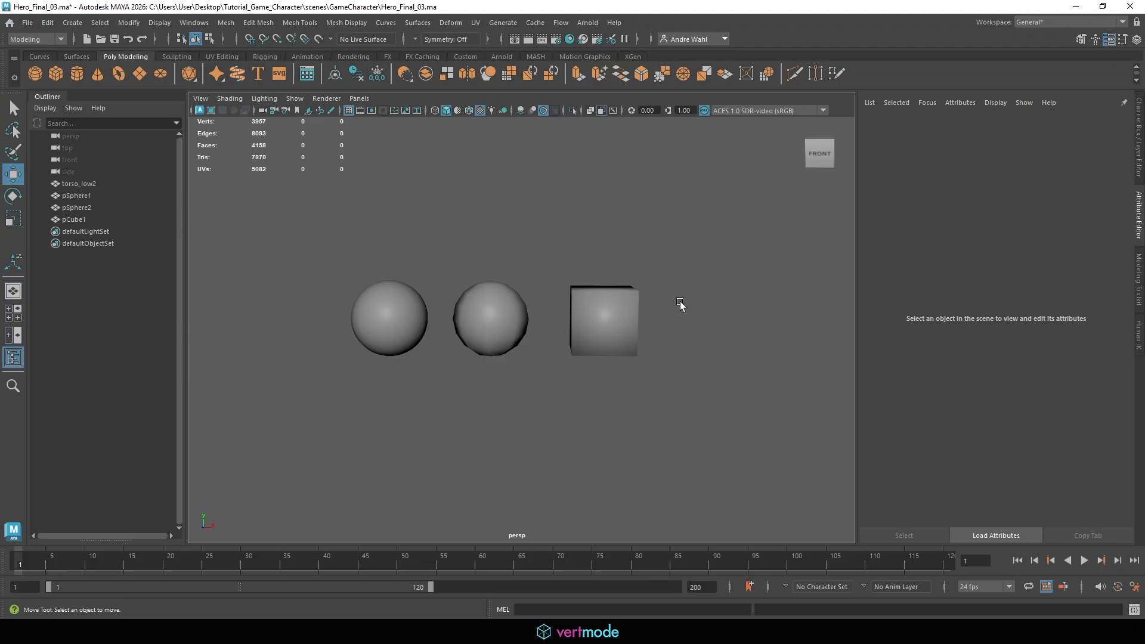
pyautogui.click(413, 317)
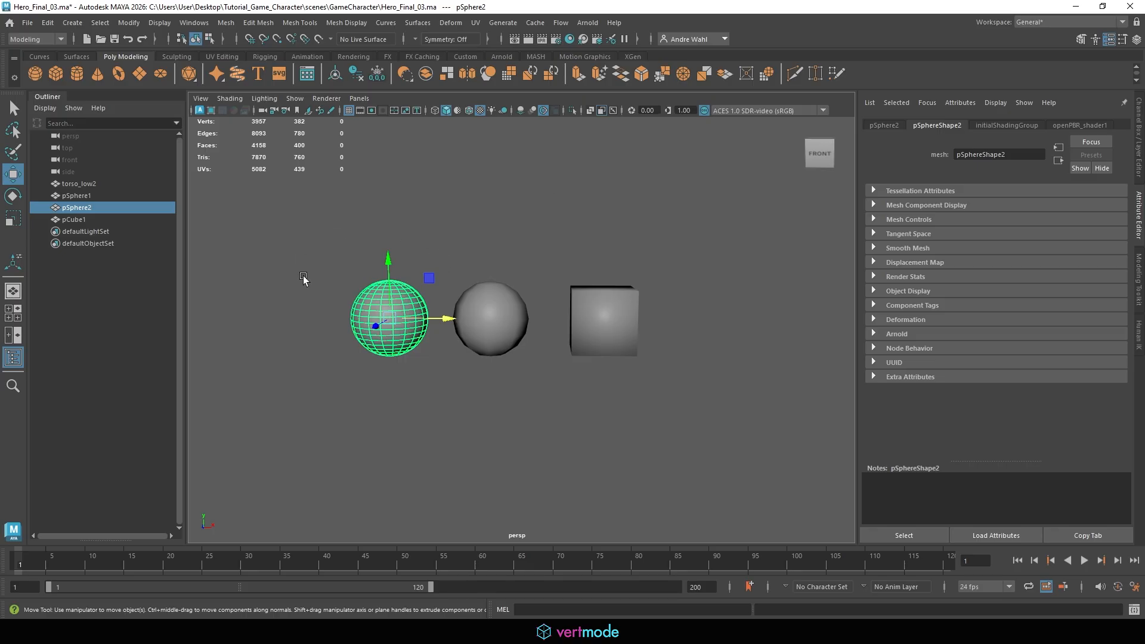
pyautogui.click(438, 296)
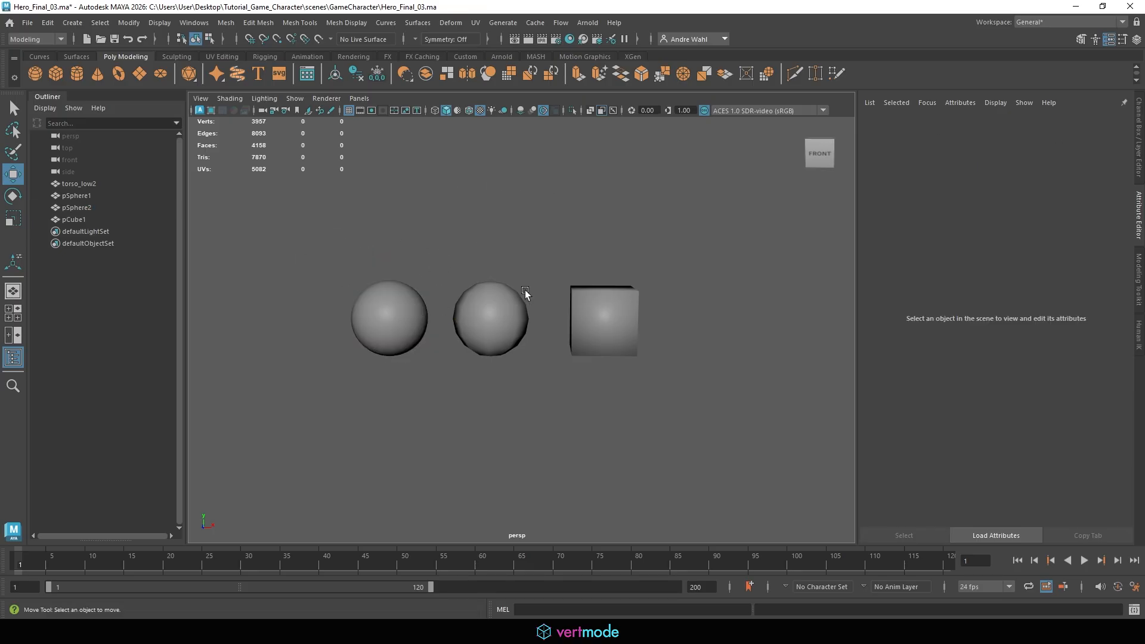
pyautogui.keyDown('alt'); pyautogui.moveTo(525, 293); pyautogui.dragTo(238, 299, button='right'); pyautogui.keyUp('alt')
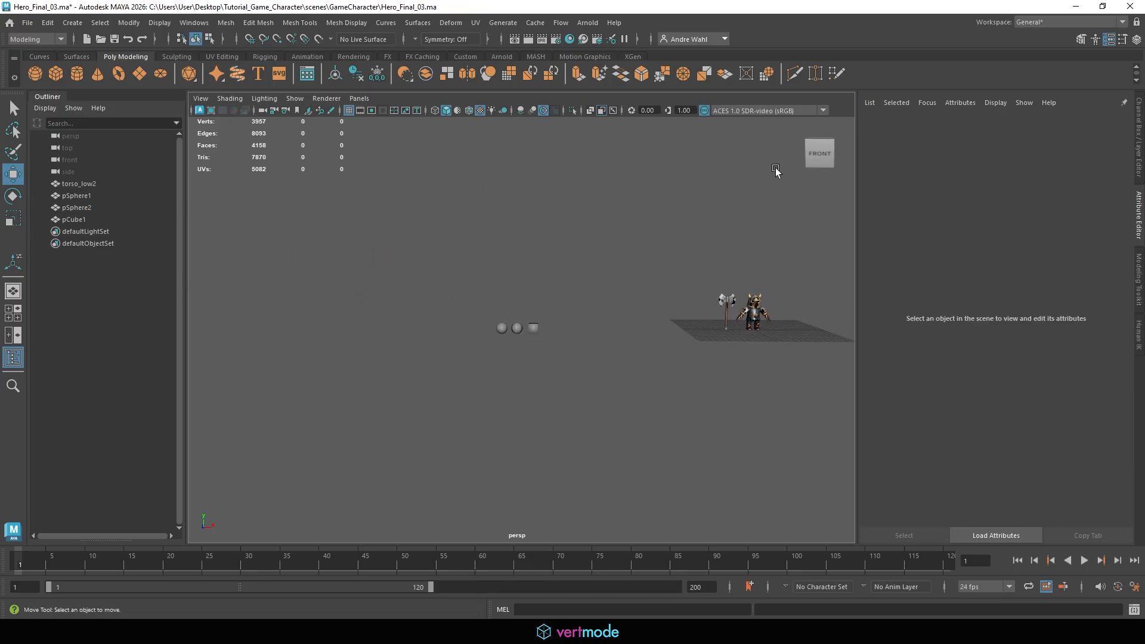
pyautogui.click(517, 328)
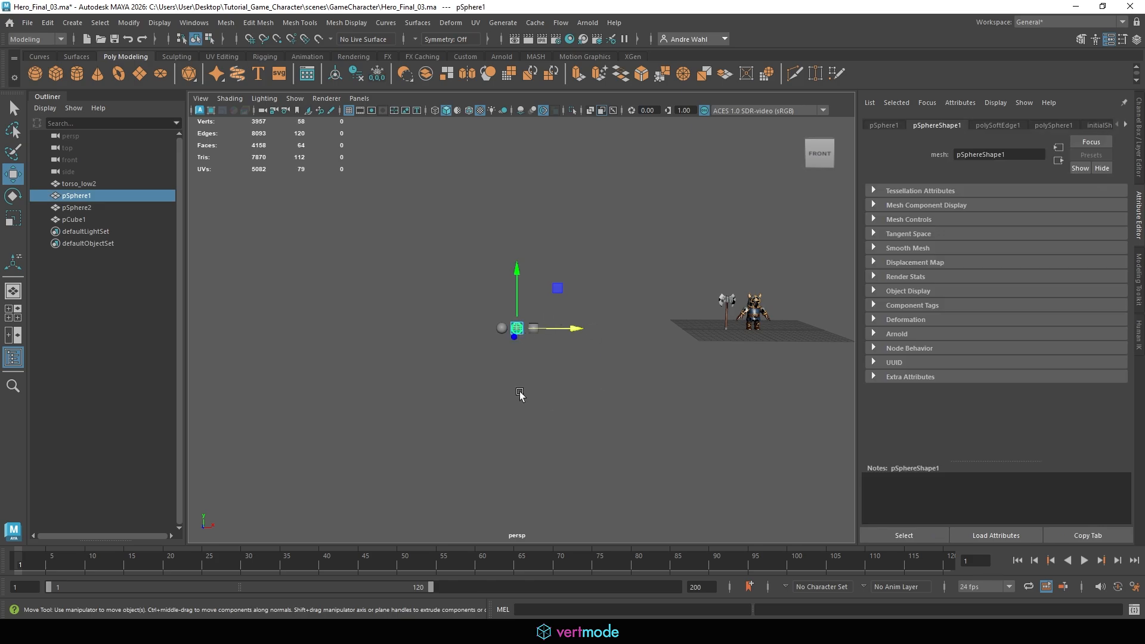
pyautogui.click(559, 282)
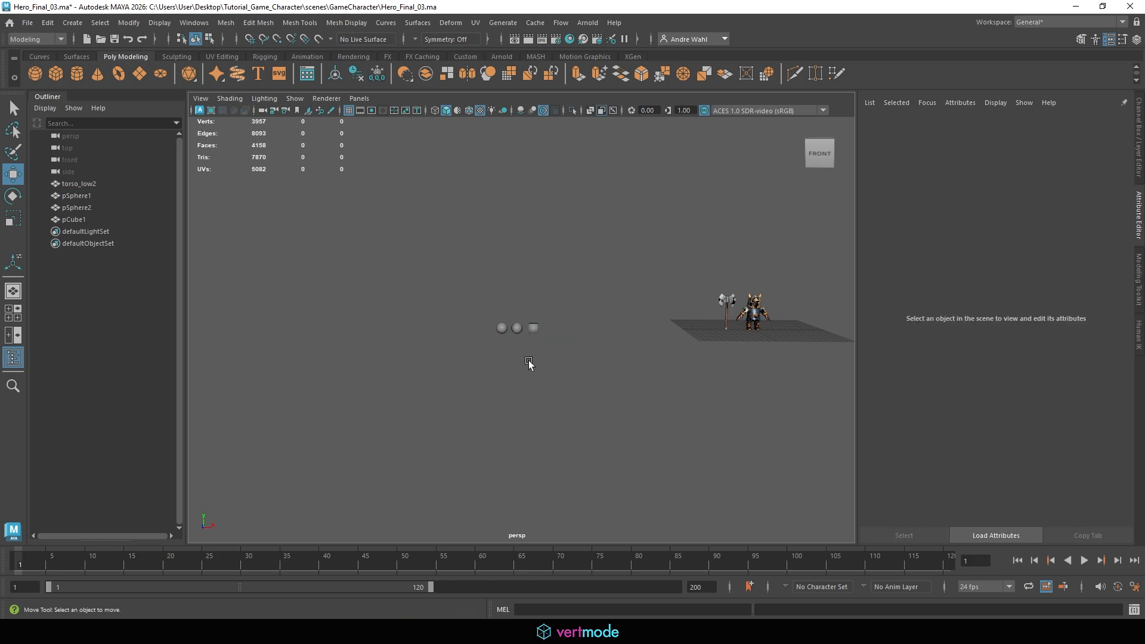
# Delete the two test spheres and the cube, and frame the hero character in the viewport
pyautogui.click(496, 330)
pyautogui.click(431, 343)
pyautogui.moveTo(705, 368); pyautogui.dragTo(818, 228)
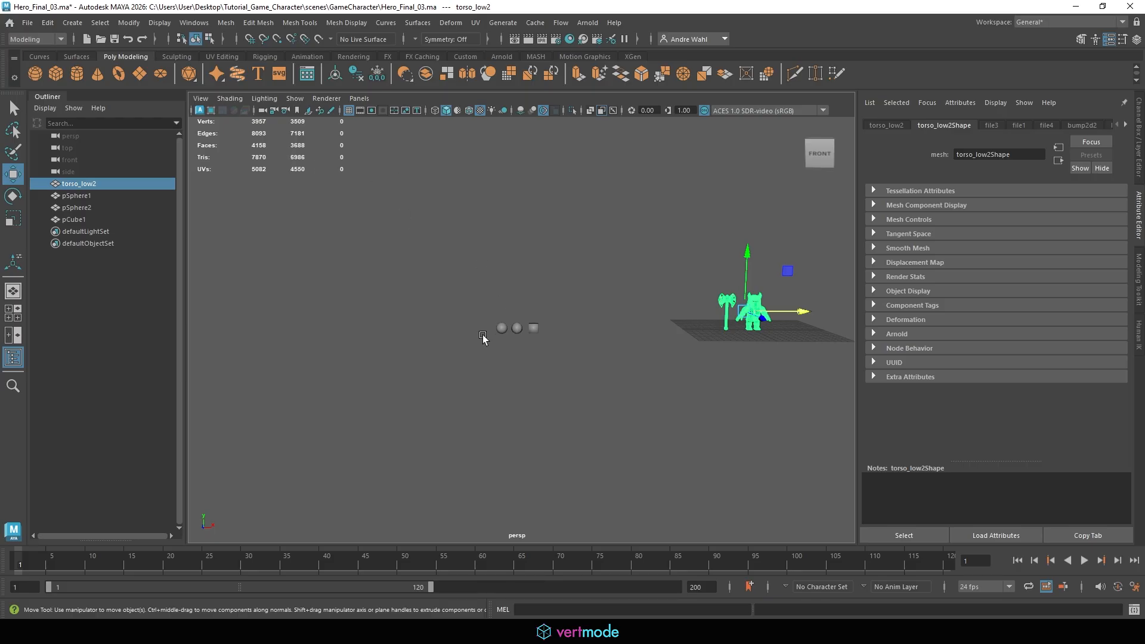
pyautogui.click(377, 402)
pyautogui.moveTo(377, 403); pyautogui.dragTo(617, 286)
pyautogui.press('Delete')
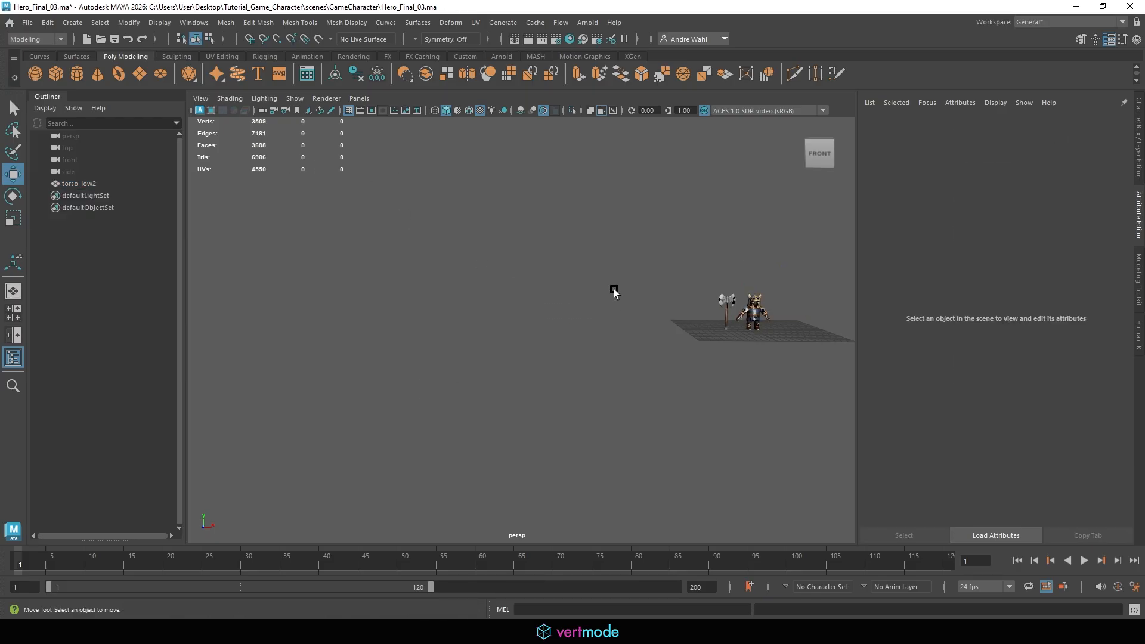
pyautogui.moveTo(696, 325); pyautogui.dragTo(797, 225)
pyautogui.press('f')
pyautogui.click(775, 230)
pyautogui.scroll(-5, 540, 215)
pyautogui.keyDown('alt'); pyautogui.moveTo(539, 216); pyautogui.dragTo(427, 186, button='middle'); pyautogui.keyUp('alt')
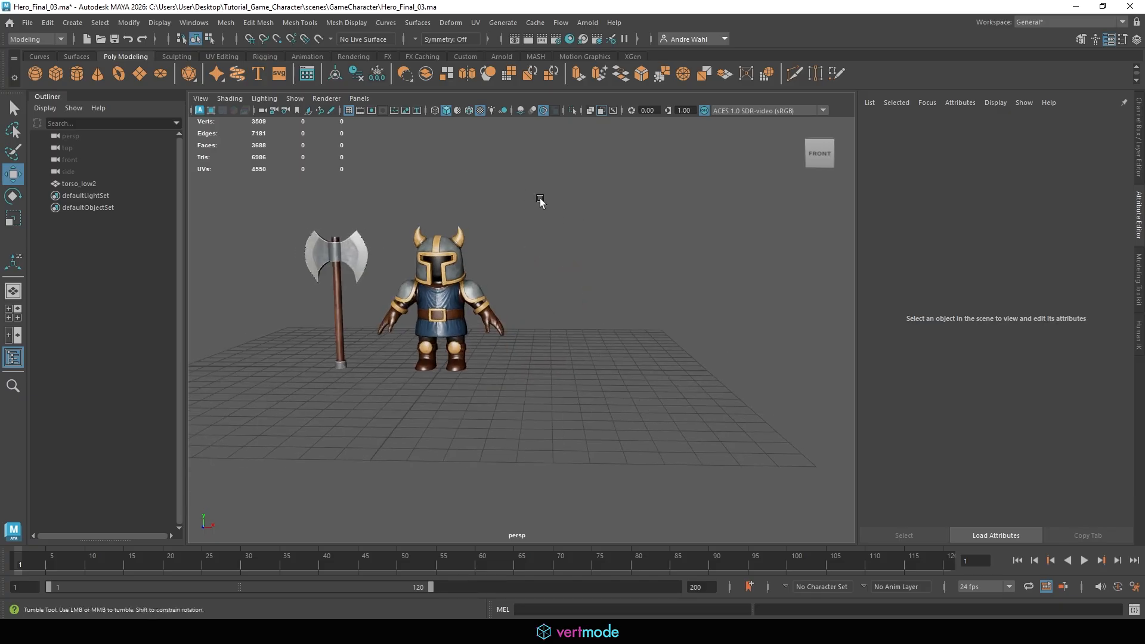
pyautogui.scroll(4, 560, 220)
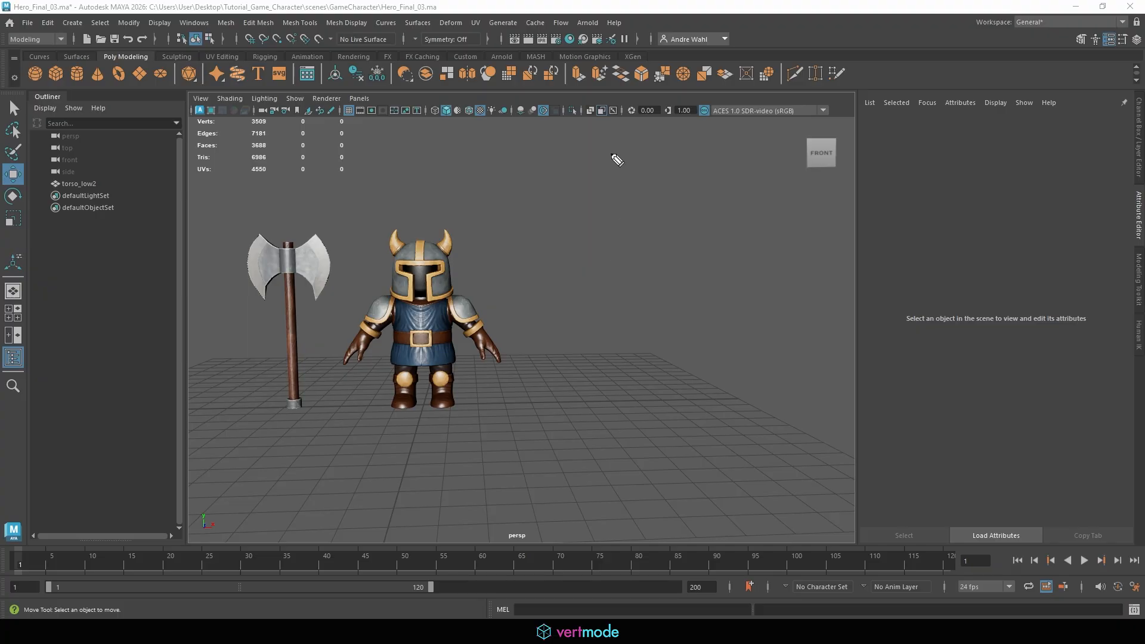
pyautogui.moveTo(567, 143); pyautogui.dragTo(565, 174)
pyautogui.moveTo(577, 141)
pyautogui.mouseDown()
pyautogui.moveTo(576, 173)
pyautogui.moveTo(588, 154)
pyautogui.mouseUp()
pyautogui.moveTo(562, 166)
pyautogui.mouseDown()
pyautogui.moveTo(722, 148)
pyautogui.moveTo(731, 166)
pyautogui.mouseUp()
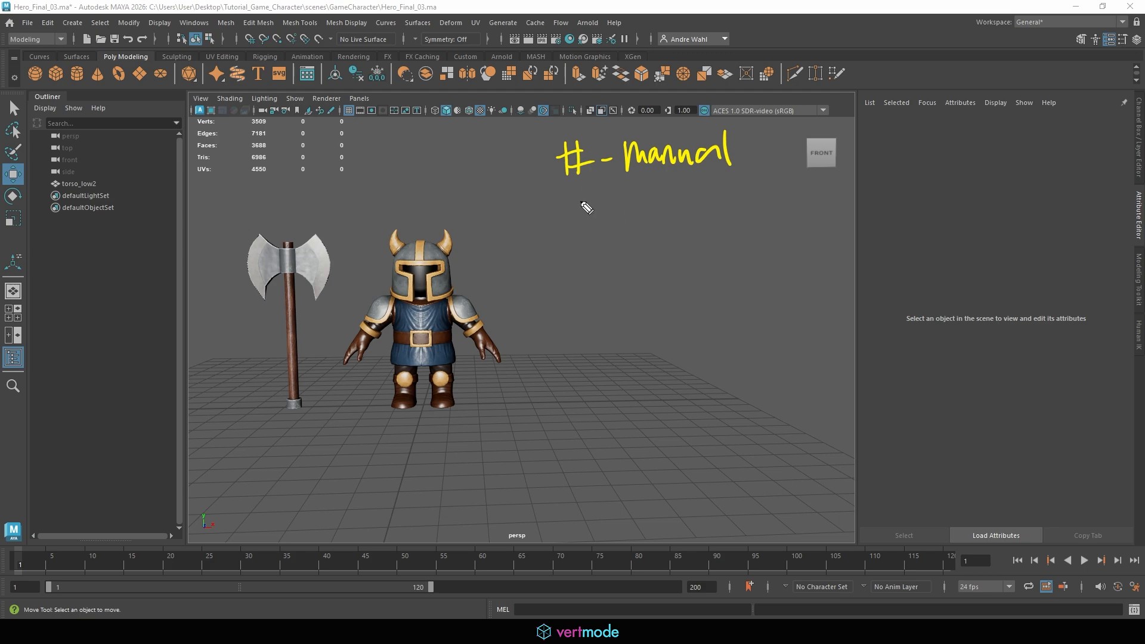
pyautogui.moveTo(584, 208)
pyautogui.mouseDown()
pyautogui.moveTo(590, 192)
pyautogui.moveTo(598, 210)
pyautogui.moveTo(663, 210)
pyautogui.mouseUp()
pyautogui.moveTo(680, 180)
pyautogui.mouseDown()
pyautogui.moveTo(684, 210)
pyautogui.moveTo(698, 191)
pyautogui.moveTo(836, 207)
pyautogui.moveTo(844, 185)
pyautogui.mouseUp()
pyautogui.moveTo(862, 177); pyautogui.dragTo(855, 209)
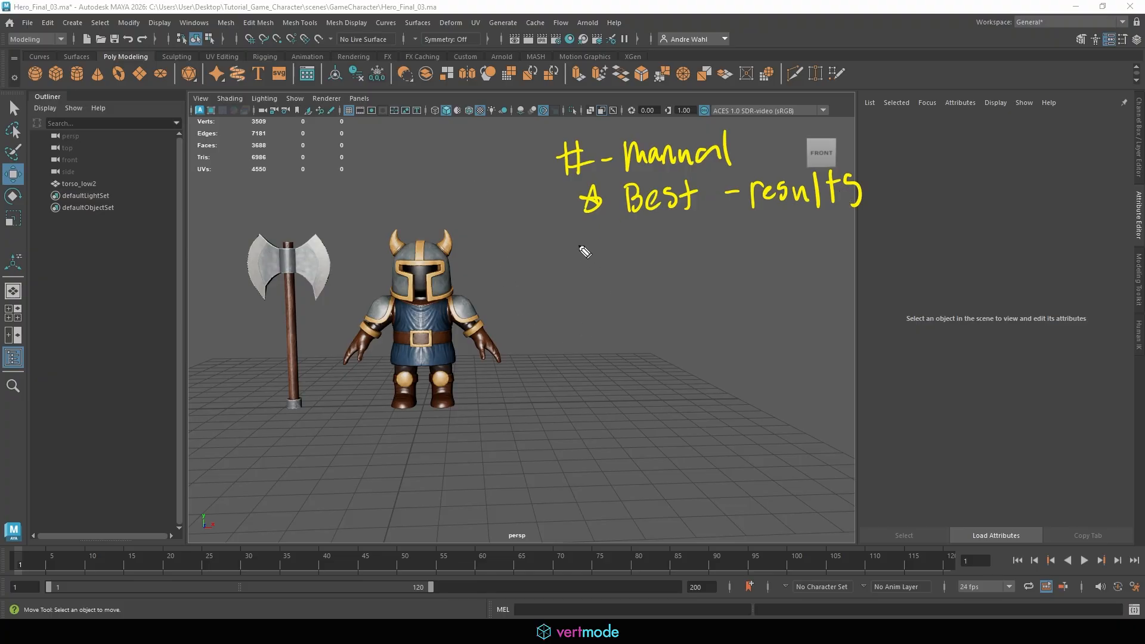
pyautogui.moveTo(570, 276); pyautogui.dragTo(583, 277)
pyautogui.moveTo(572, 264); pyautogui.dragTo(612, 273)
pyautogui.moveTo(623, 244)
pyautogui.mouseDown()
pyautogui.moveTo(624, 272)
pyautogui.moveTo(630, 255)
pyautogui.mouseUp()
pyautogui.moveTo(640, 253); pyautogui.dragTo(714, 275)
pyautogui.moveTo(707, 258)
pyautogui.mouseDown()
pyautogui.moveTo(724, 256)
pyautogui.moveTo(730, 272)
pyautogui.moveTo(746, 265)
pyautogui.mouseUp()
pyautogui.moveTo(755, 225)
pyautogui.mouseDown()
pyautogui.moveTo(758, 264)
pyautogui.moveTo(796, 270)
pyautogui.mouseUp()
pyautogui.moveTo(788, 254); pyautogui.dragTo(811, 255)
pyautogui.moveTo(829, 254); pyautogui.dragTo(850, 269)
pyautogui.moveTo(576, 300); pyautogui.dragTo(593, 299)
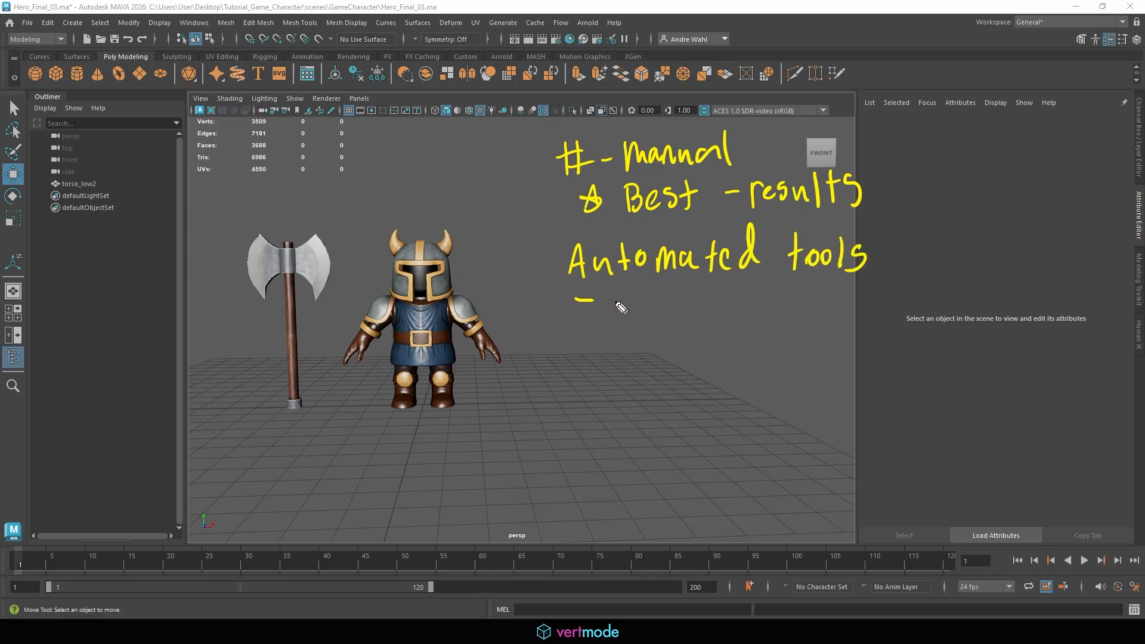
pyautogui.moveTo(614, 286); pyautogui.dragTo(621, 311)
pyautogui.moveTo(633, 287)
pyautogui.mouseDown()
pyautogui.moveTo(627, 310)
pyautogui.moveTo(634, 288)
pyautogui.mouseUp()
pyautogui.moveTo(646, 287); pyautogui.dragTo(646, 310)
pyautogui.moveTo(576, 328)
pyautogui.mouseDown()
pyautogui.moveTo(593, 328)
pyautogui.moveTo(613, 351)
pyautogui.moveTo(648, 349)
pyautogui.mouseUp()
pyautogui.moveTo(658, 320)
pyautogui.mouseDown()
pyautogui.moveTo(657, 350)
pyautogui.moveTo(679, 348)
pyautogui.mouseUp()
pyautogui.moveTo(693, 337)
pyautogui.mouseDown()
pyautogui.moveTo(692, 348)
pyautogui.moveTo(713, 349)
pyautogui.mouseUp()
pyautogui.moveTo(692, 331)
pyautogui.mouseDown()
pyautogui.moveTo(716, 330)
pyautogui.moveTo(721, 349)
pyautogui.mouseUp()
pyautogui.moveTo(723, 325); pyautogui.dragTo(736, 338)
pyautogui.moveTo(747, 350)
pyautogui.mouseDown()
pyautogui.moveTo(754, 337)
pyautogui.moveTo(759, 350)
pyautogui.mouseUp()
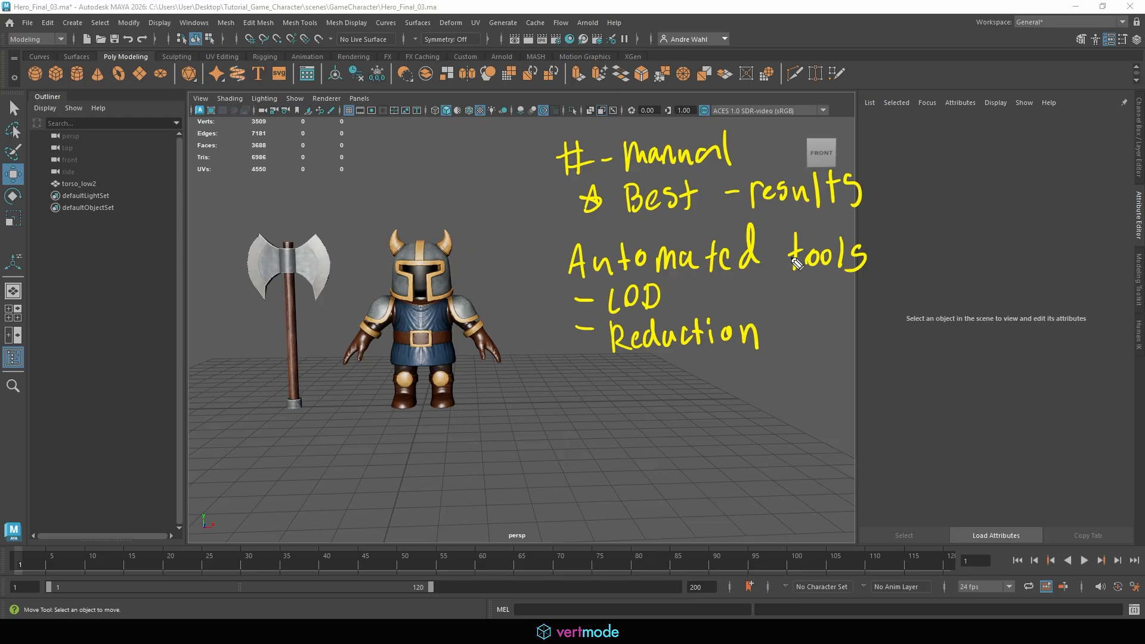
pyautogui.moveTo(616, 382)
pyautogui.mouseDown()
pyautogui.moveTo(761, 394)
pyautogui.moveTo(874, 373)
pyautogui.moveTo(891, 385)
pyautogui.moveTo(911, 371)
pyautogui.mouseUp()
pyautogui.moveTo(667, 412)
pyautogui.mouseDown()
pyautogui.moveTo(694, 411)
pyautogui.moveTo(687, 423)
pyautogui.mouseUp()
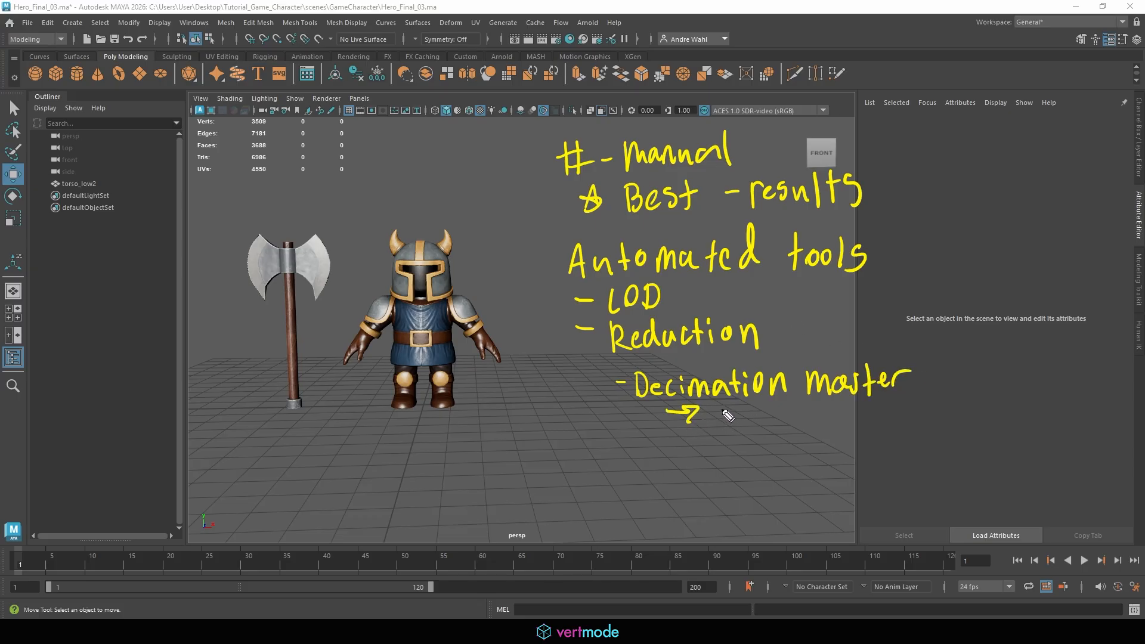
pyautogui.moveTo(728, 412)
pyautogui.mouseDown()
pyautogui.moveTo(722, 427)
pyautogui.moveTo(819, 407)
pyautogui.mouseUp()
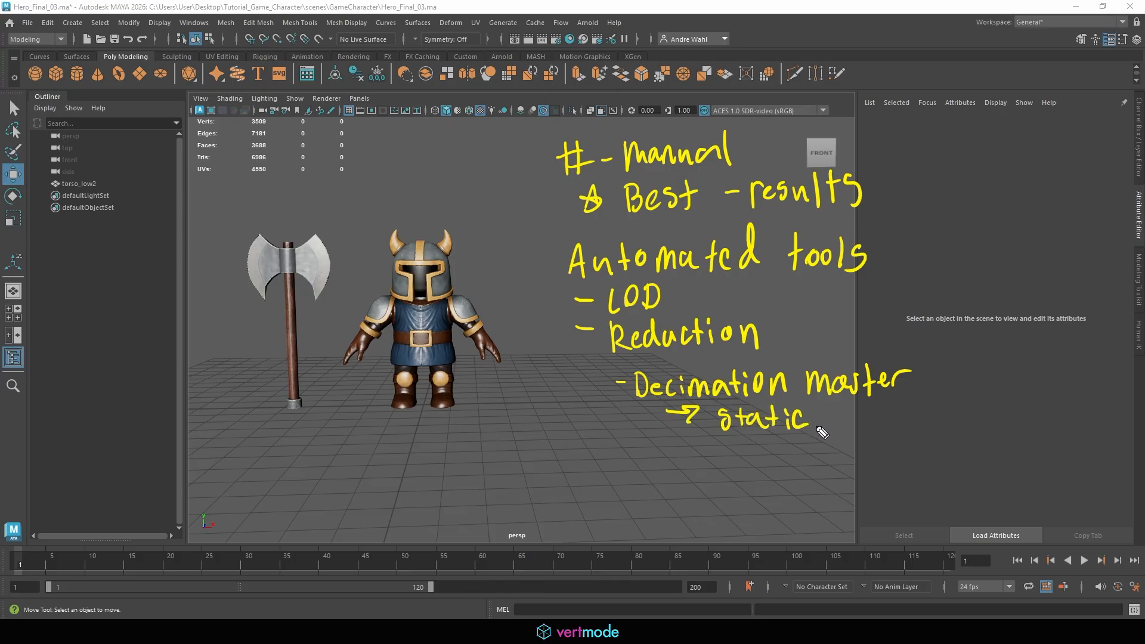
pyautogui.moveTo(580, 453)
pyautogui.mouseDown()
pyautogui.moveTo(613, 468)
pyautogui.moveTo(722, 462)
pyautogui.moveTo(704, 476)
pyautogui.moveTo(793, 460)
pyautogui.moveTo(802, 468)
pyautogui.moveTo(836, 447)
pyautogui.moveTo(825, 469)
pyautogui.mouseUp()
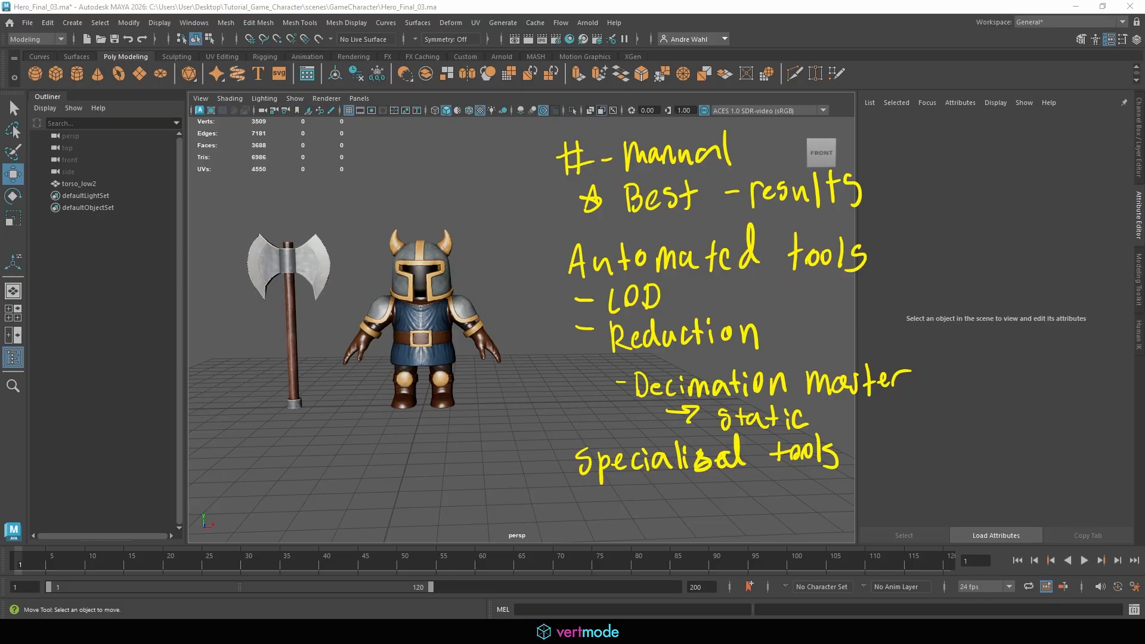
pyautogui.press('Escape')
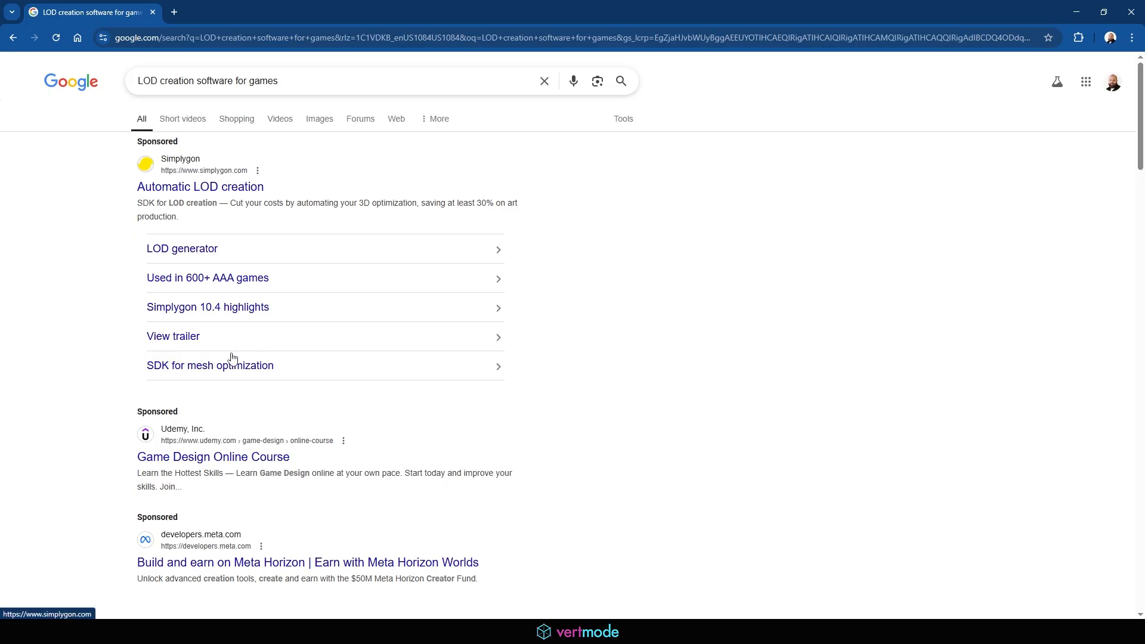
# Browse the search results for LOD creation software for games
pyautogui.scroll(-4, 680, 108)
pyautogui.scroll(-2, 684, 116)
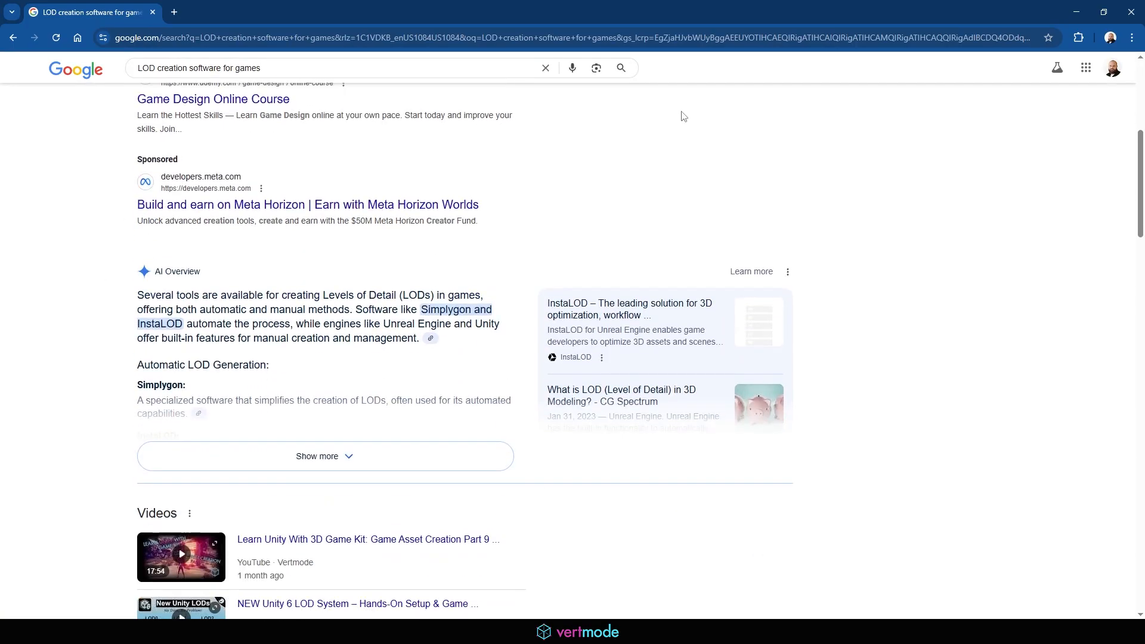
pyautogui.scroll(-10, 686, 118)
pyautogui.scroll(16, 685, 117)
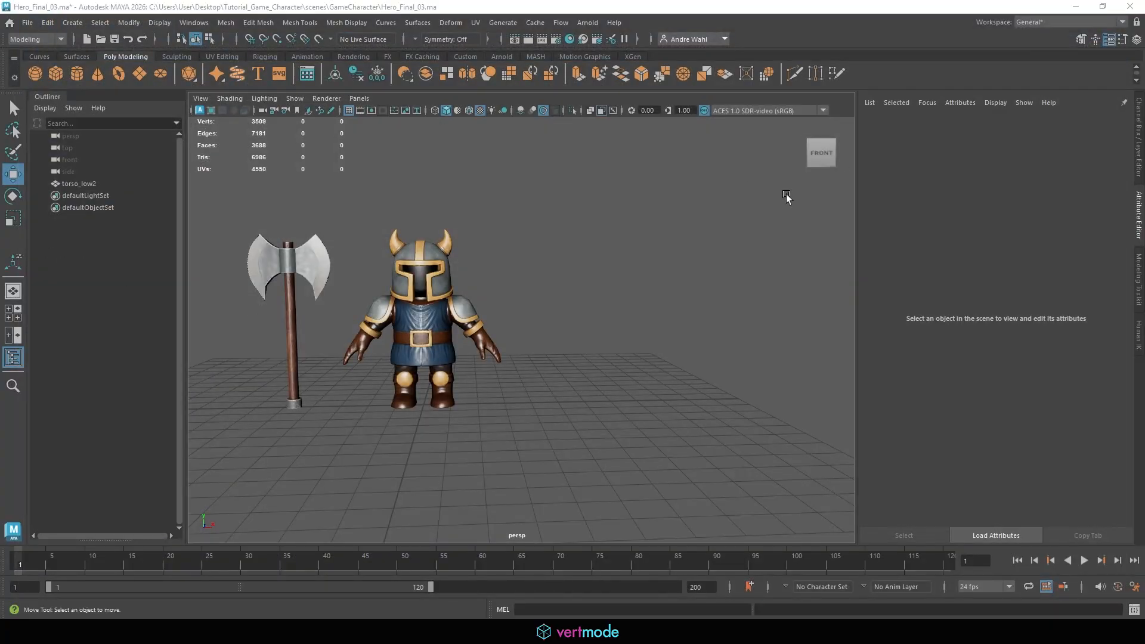
# Select and frame the hero mesh, then open the Generate LOD Meshes options dialog
pyautogui.click(410, 299)
pyautogui.press('f')
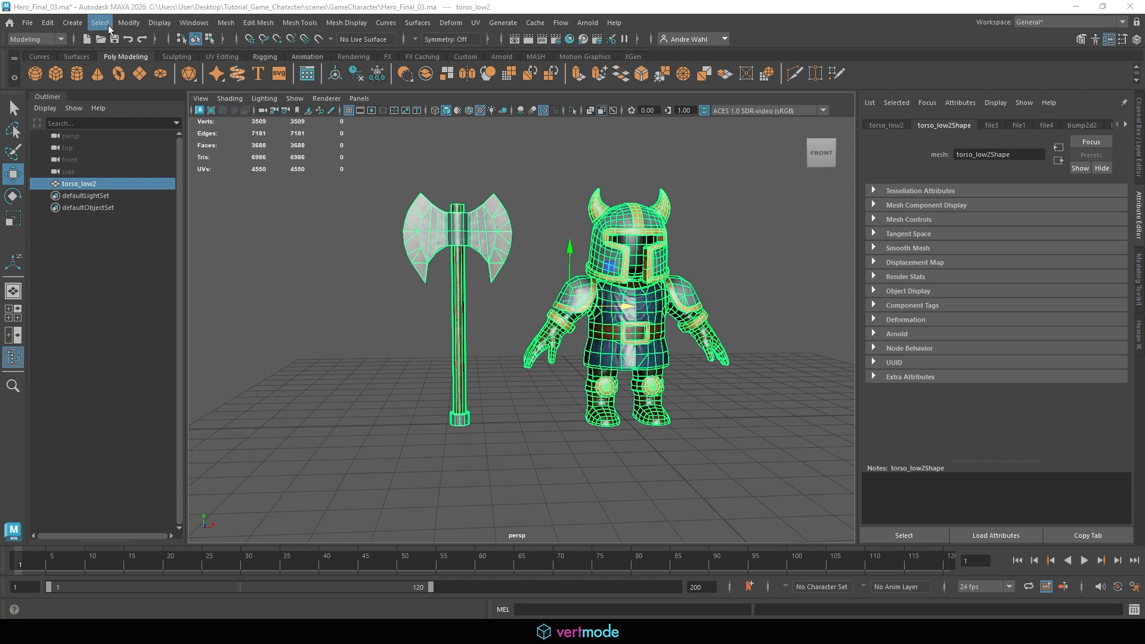
pyautogui.click(50, 24)
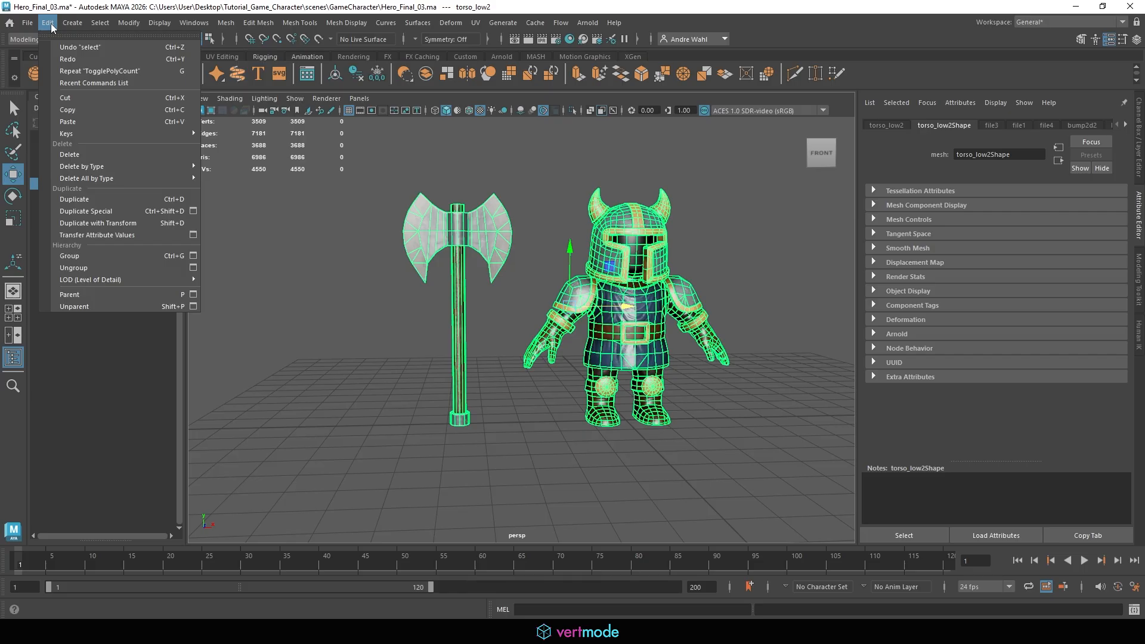
pyautogui.moveTo(121, 282)
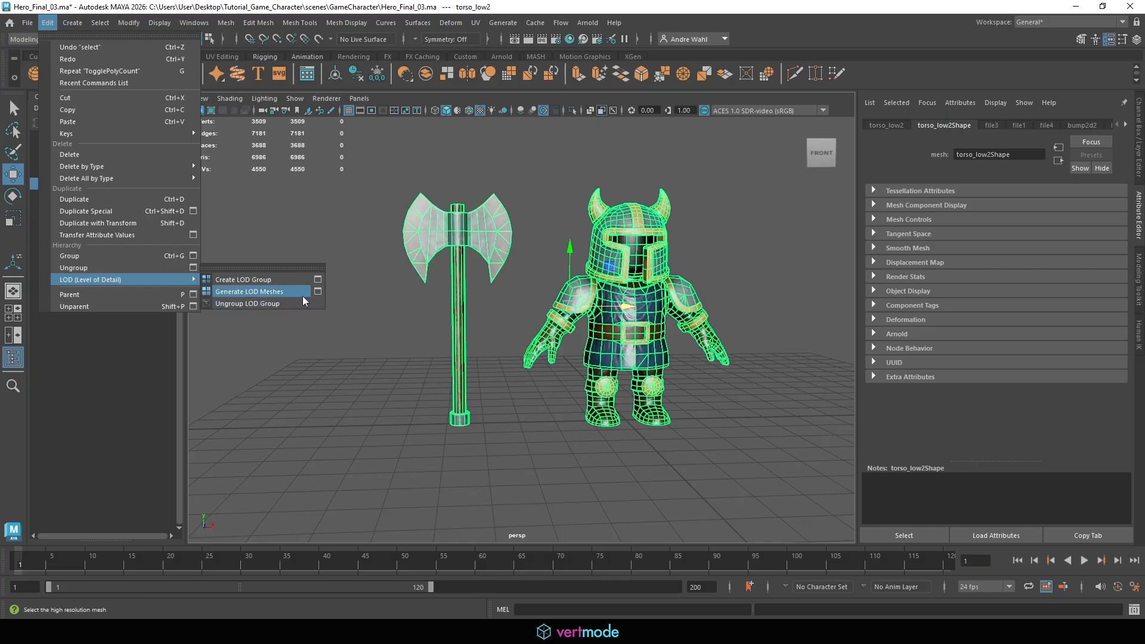
pyautogui.click(318, 292)
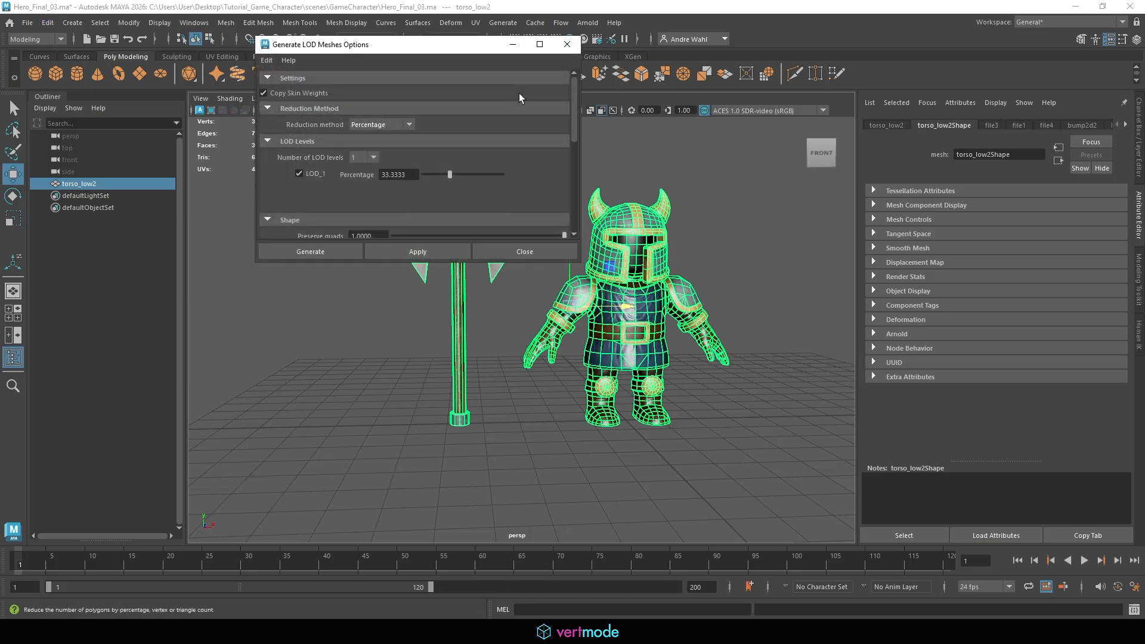
pyautogui.moveTo(580, 263); pyautogui.dragTo(679, 468)
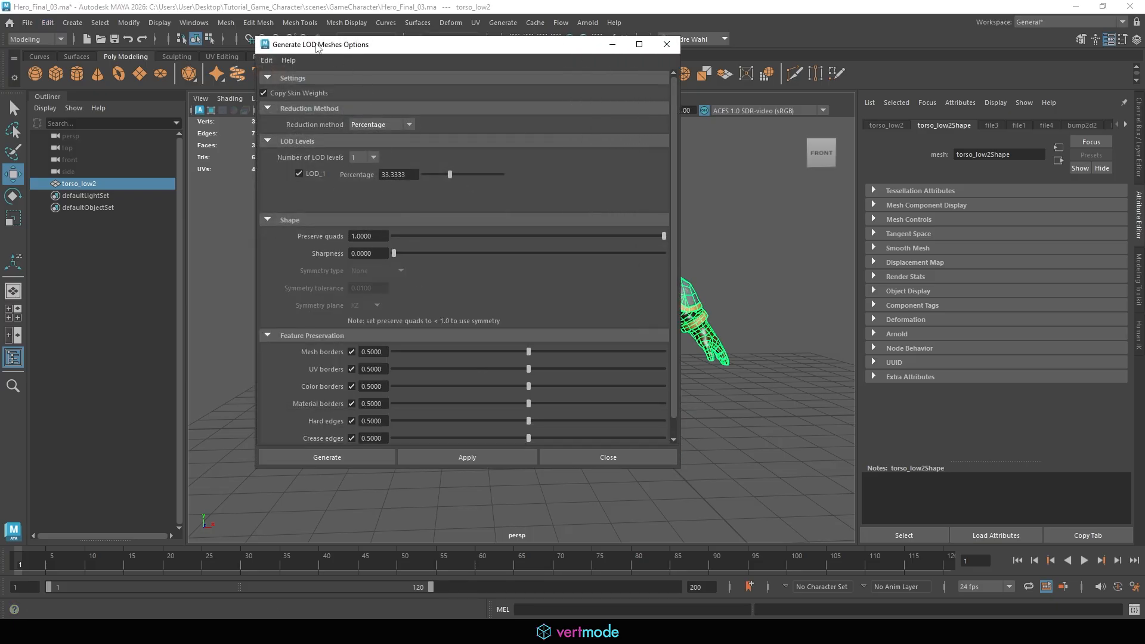
pyautogui.moveTo(316, 47); pyautogui.dragTo(770, 41)
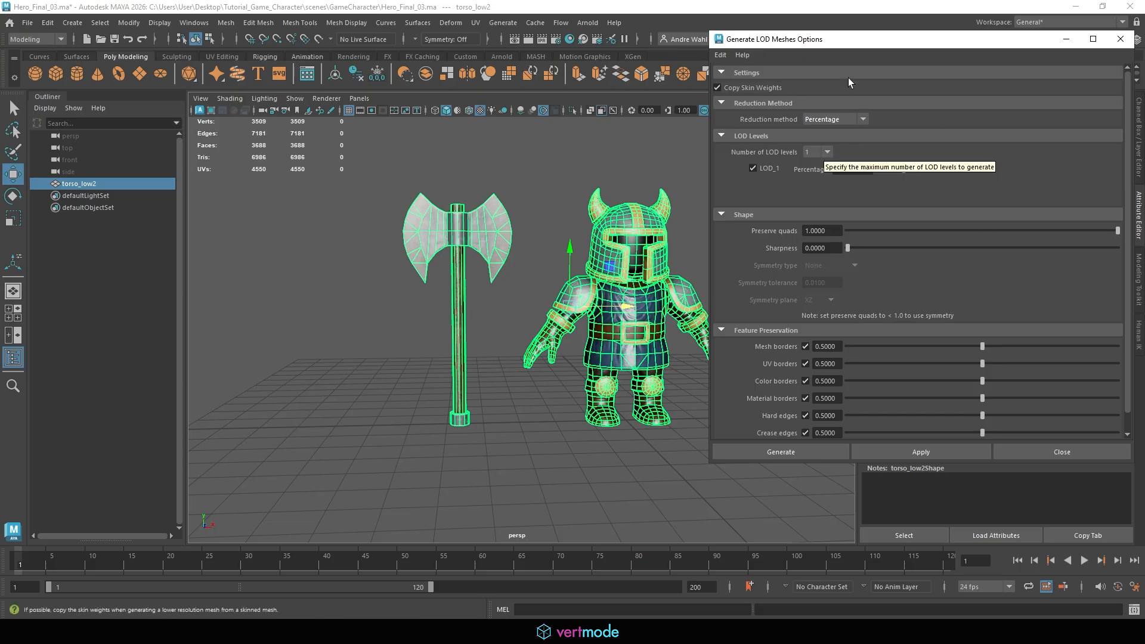
pyautogui.click(720, 54)
pyautogui.click(735, 81)
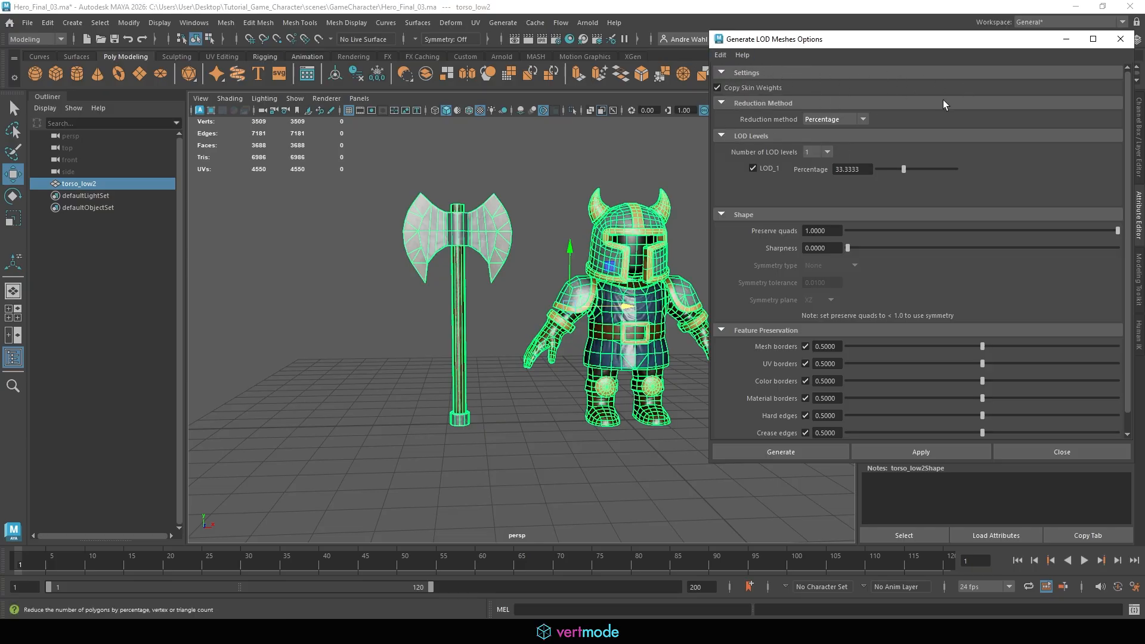
# Open the UV Editor to inspect the hero's UV layout, then move the editor aside
pyautogui.click(475, 22)
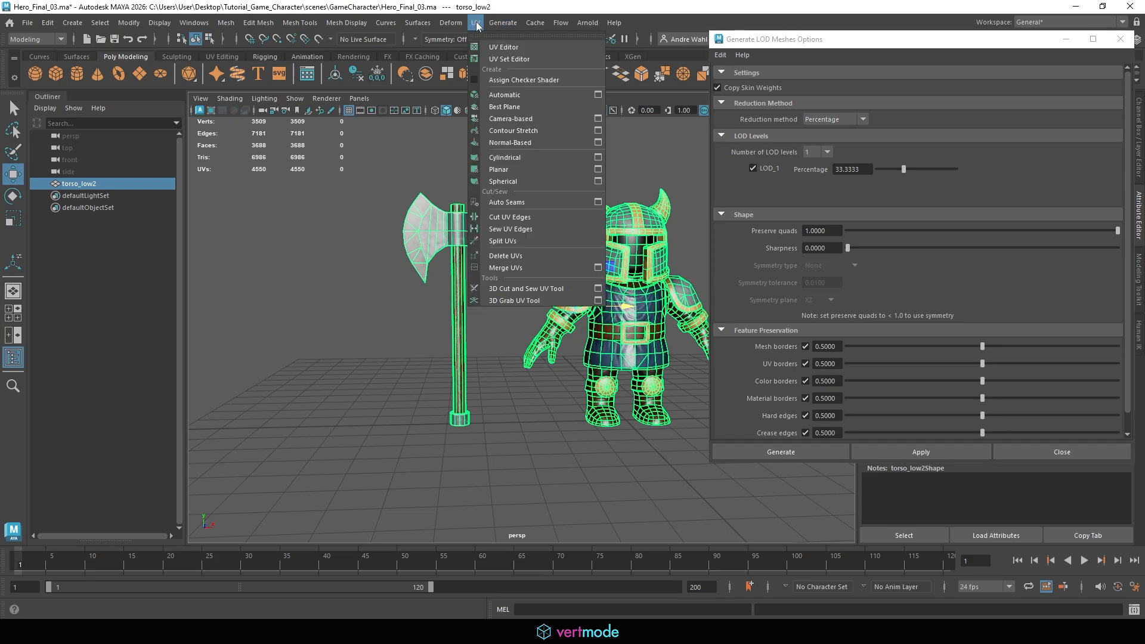
pyautogui.click(500, 46)
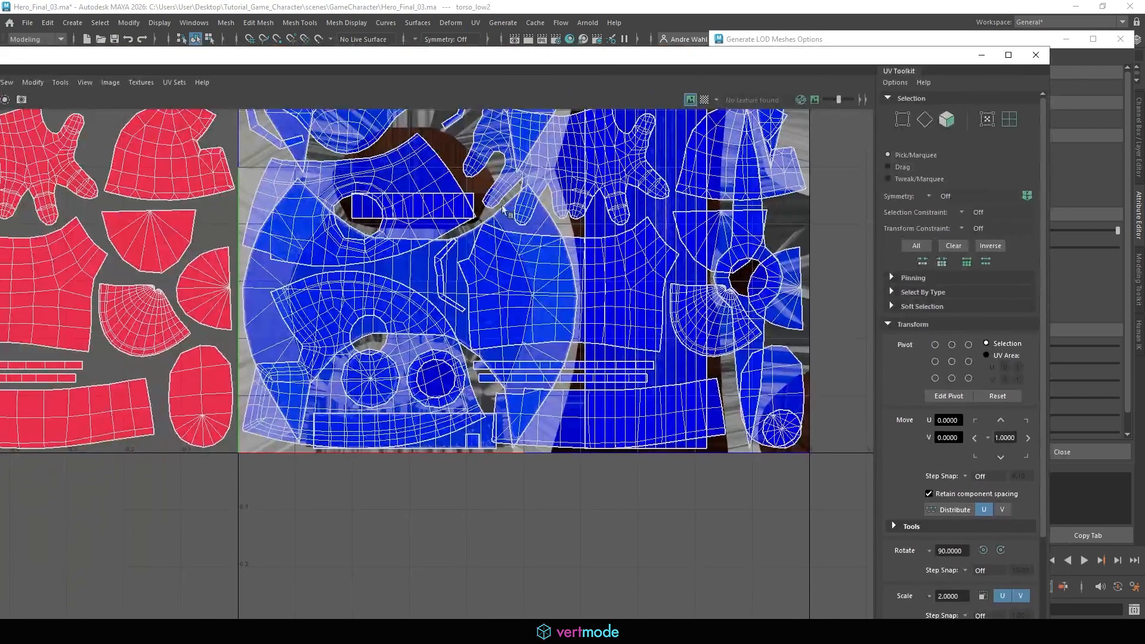
pyautogui.keyDown('alt'); pyautogui.moveTo(524, 195); pyautogui.dragTo(599, 296, button='middle'); pyautogui.keyUp('alt')
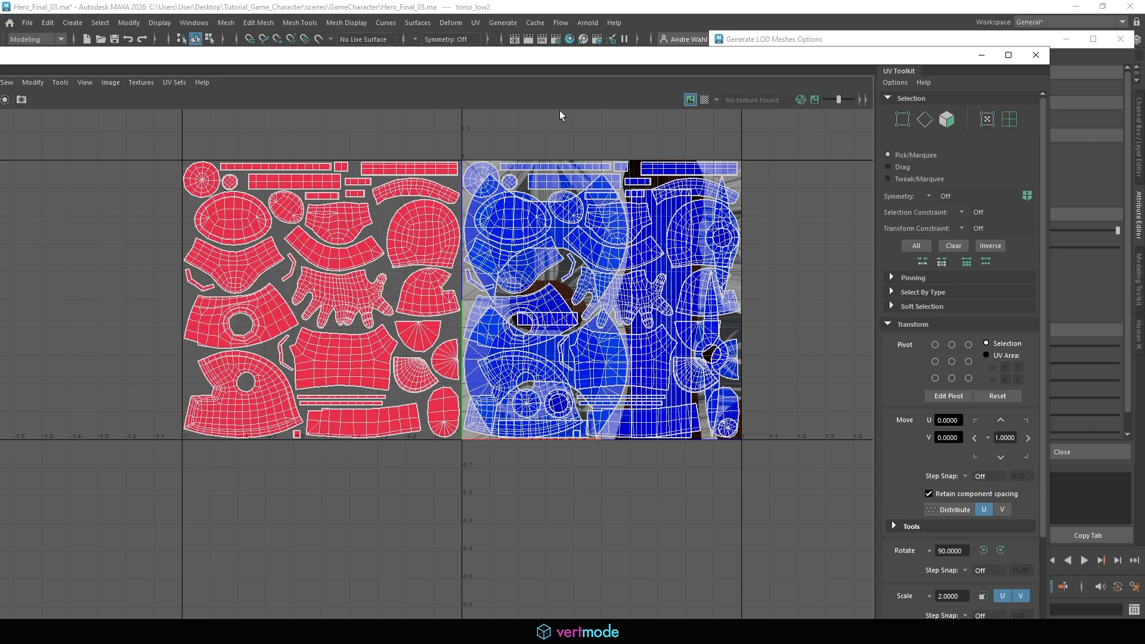
pyautogui.doubleClick(631, 62)
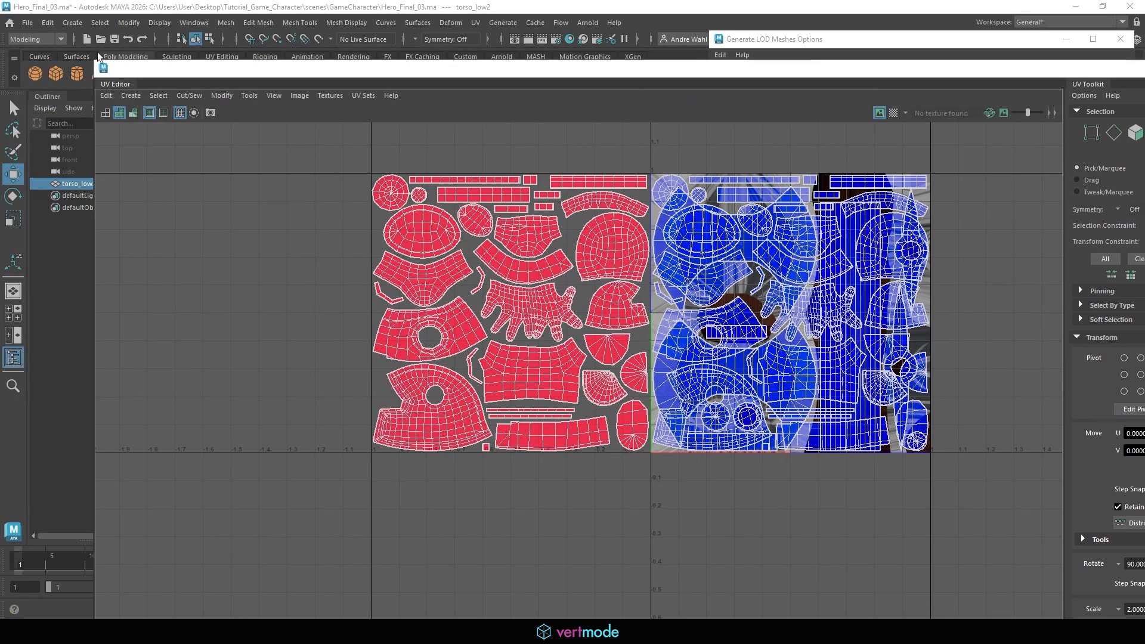
pyautogui.moveTo(95, 62); pyautogui.dragTo(549, 251)
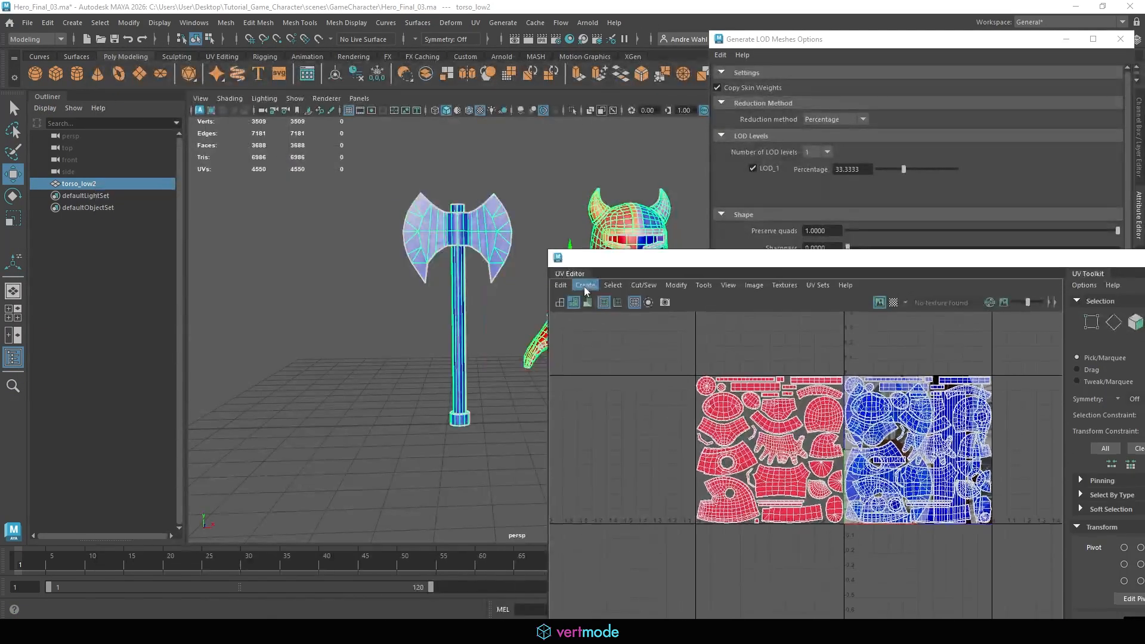
pyautogui.scroll(1, 847, 453)
pyautogui.scroll(1, 901, 420)
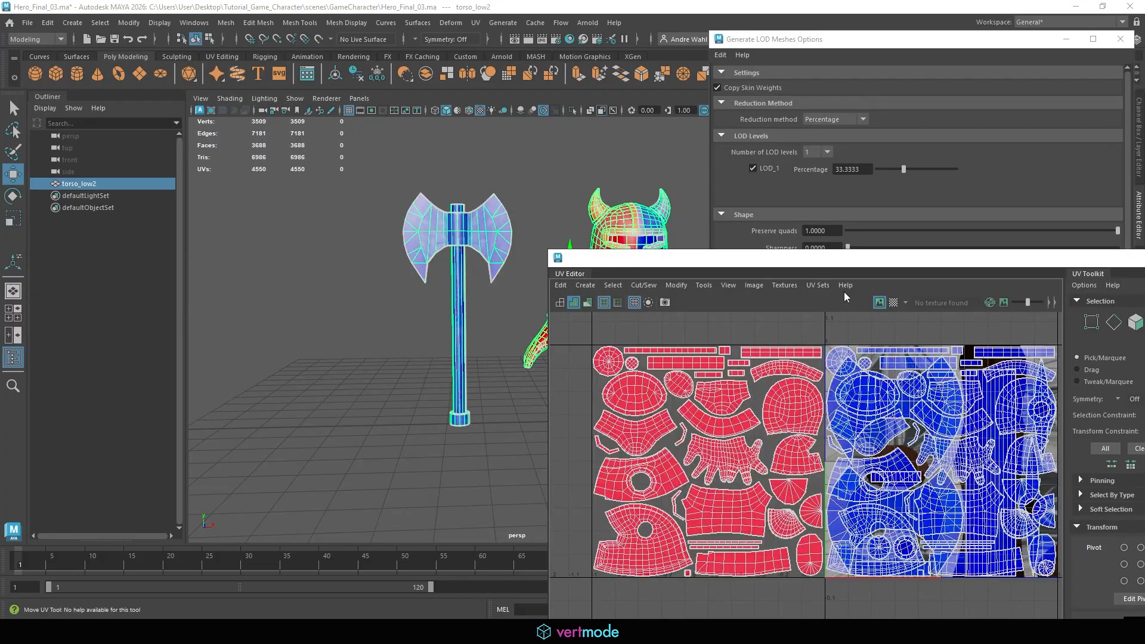
pyautogui.moveTo(835, 262); pyautogui.dragTo(0, 229)
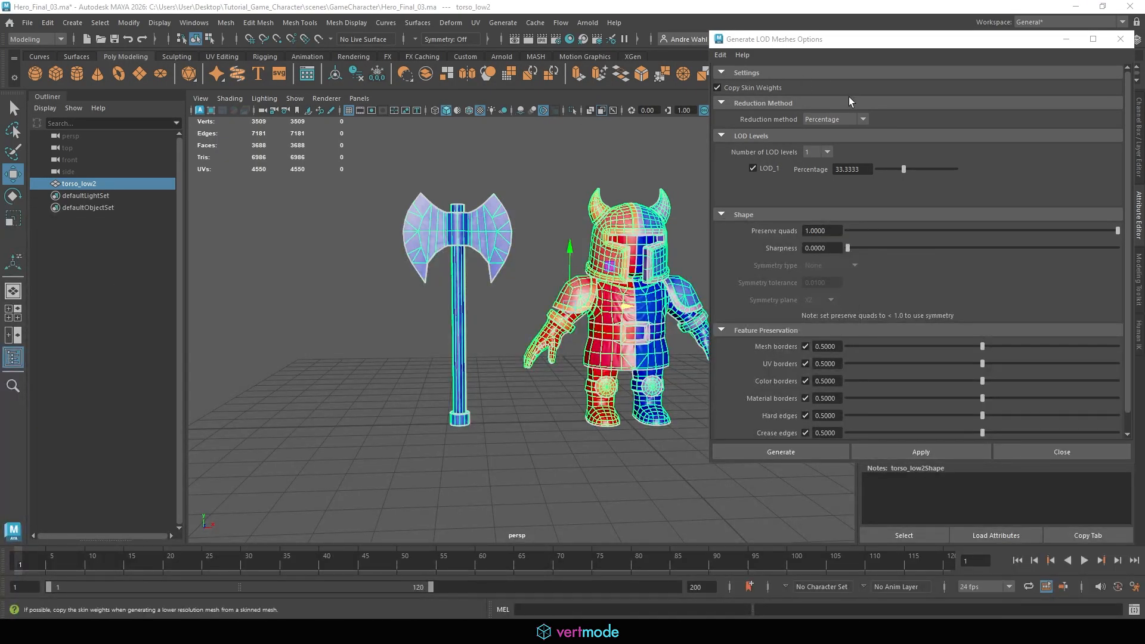
# Set the number of LOD levels to 2 and enable LOD_2
pyautogui.click(814, 152)
pyautogui.click(812, 163)
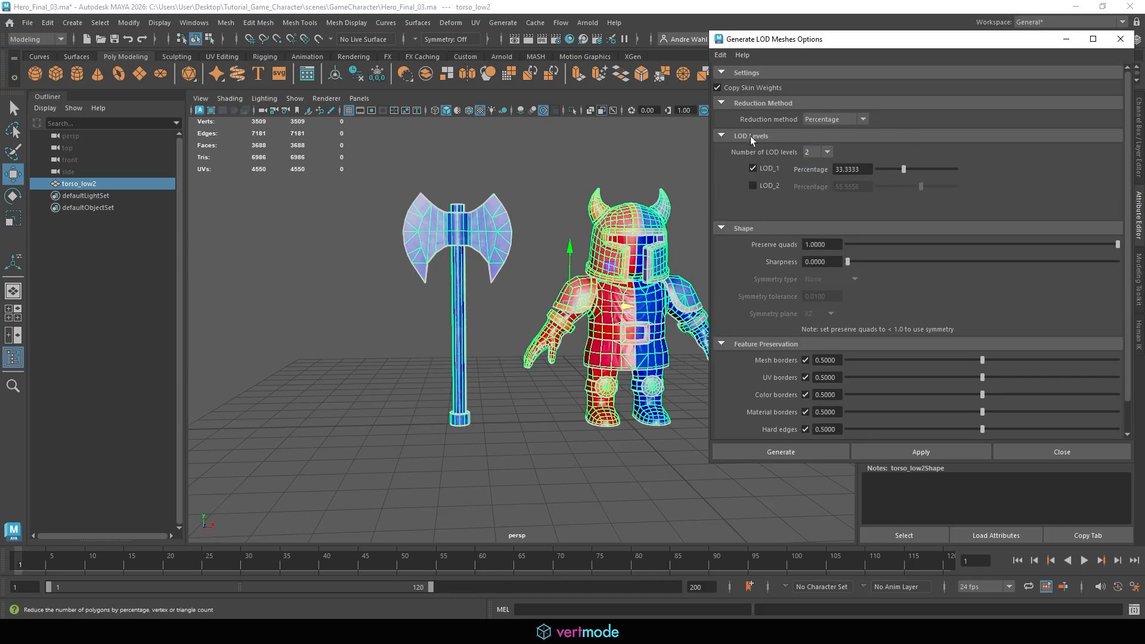
pyautogui.click(766, 186)
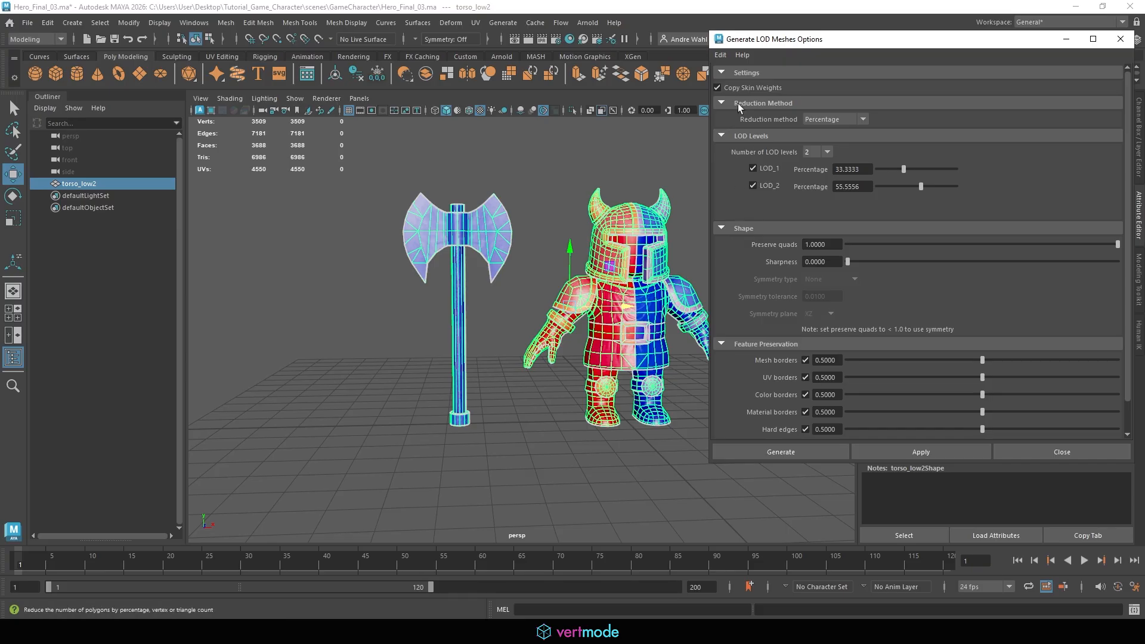
# Set the UV borders preservation weight to 1.0000 in the LOD options
pyautogui.click(850, 245)
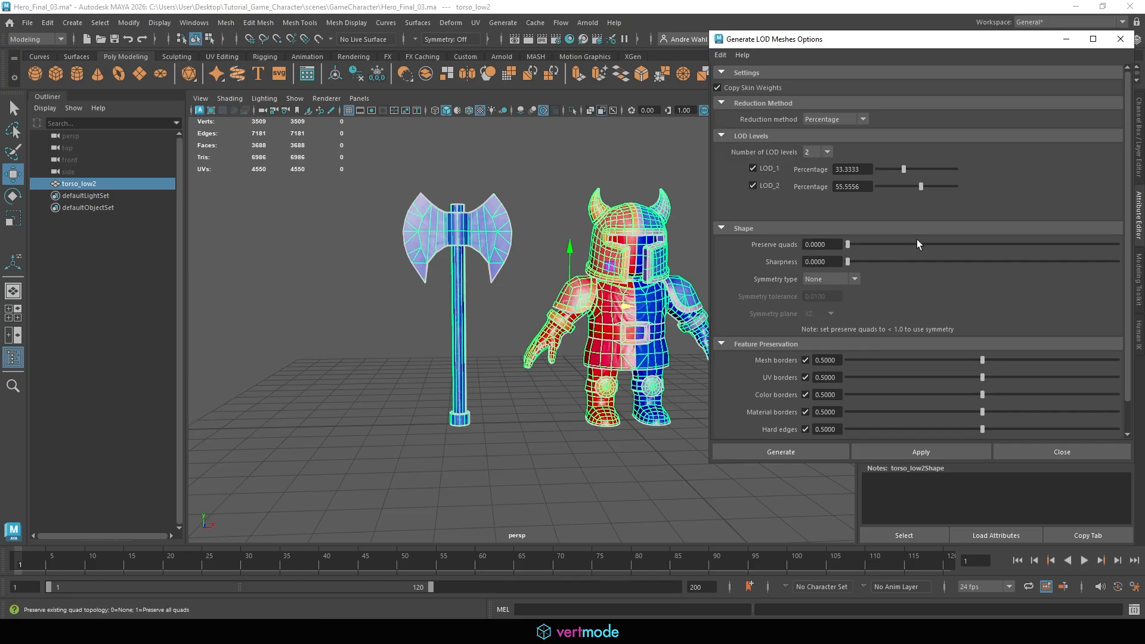
pyautogui.moveTo(860, 246); pyautogui.dragTo(1135, 257)
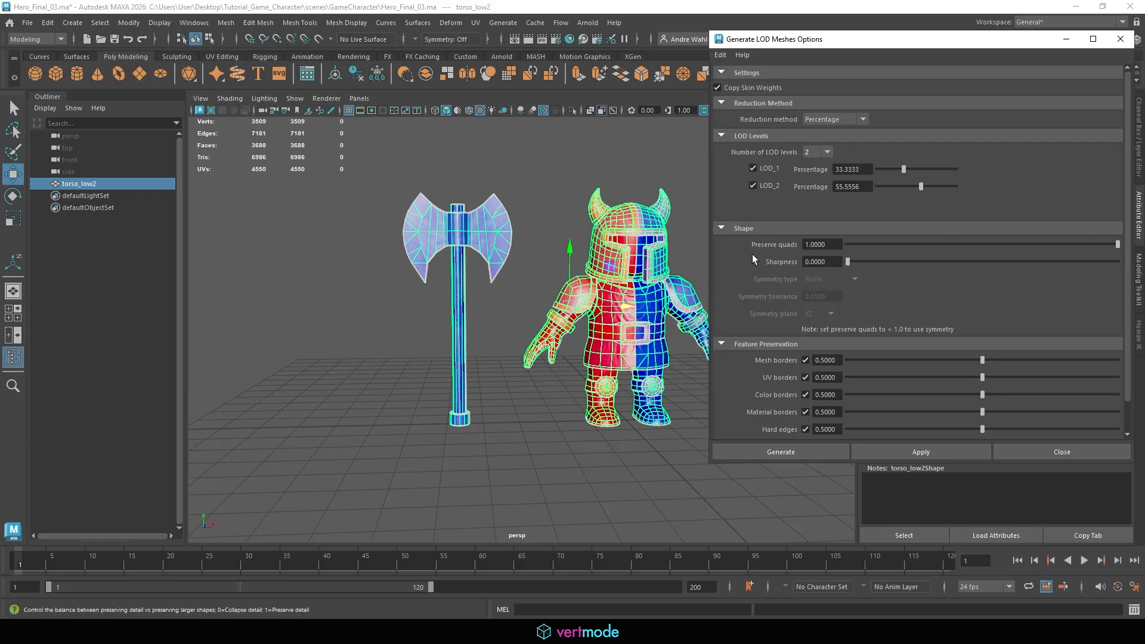
pyautogui.scroll(-2, 778, 273)
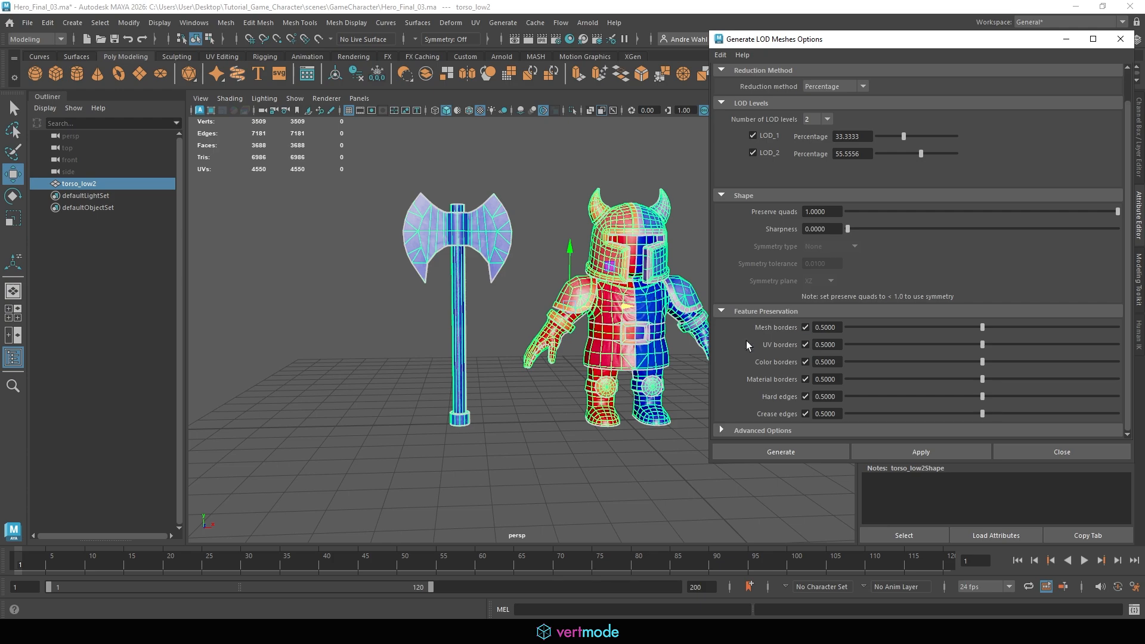
pyautogui.click(822, 344)
pyautogui.moveTo(984, 345); pyautogui.dragTo(1122, 352)
# Set the Hard edges preservation weight to 1.0000
pyautogui.click(835, 362)
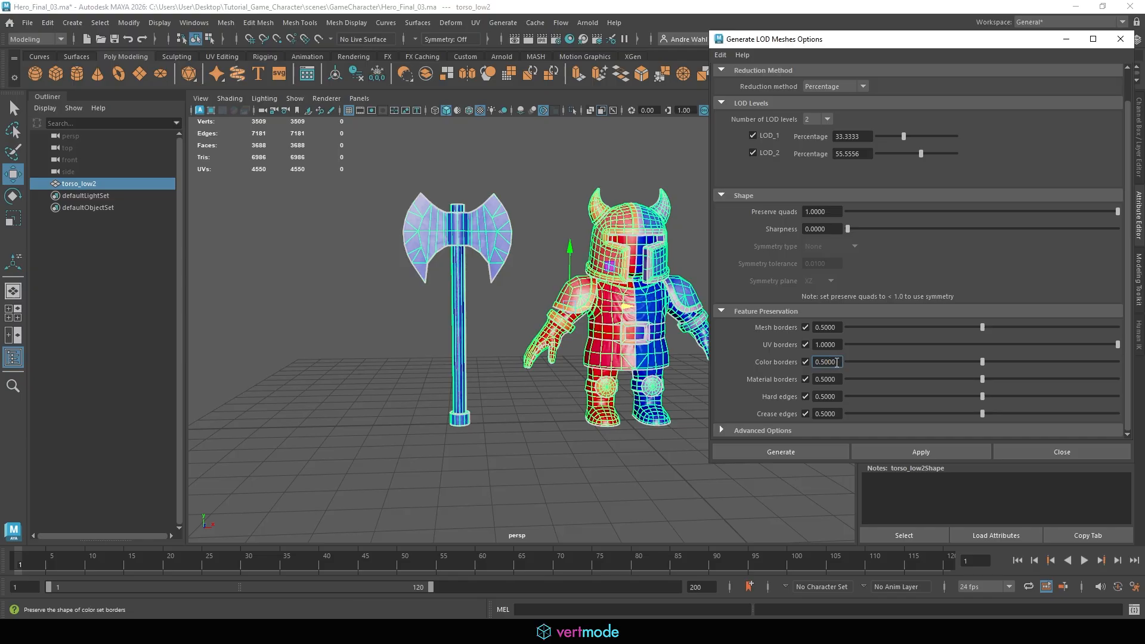
pyautogui.press('Tab')
pyautogui.press('Tab')
pyautogui.press('Tab')
pyautogui.moveTo(984, 399); pyautogui.dragTo(1119, 397)
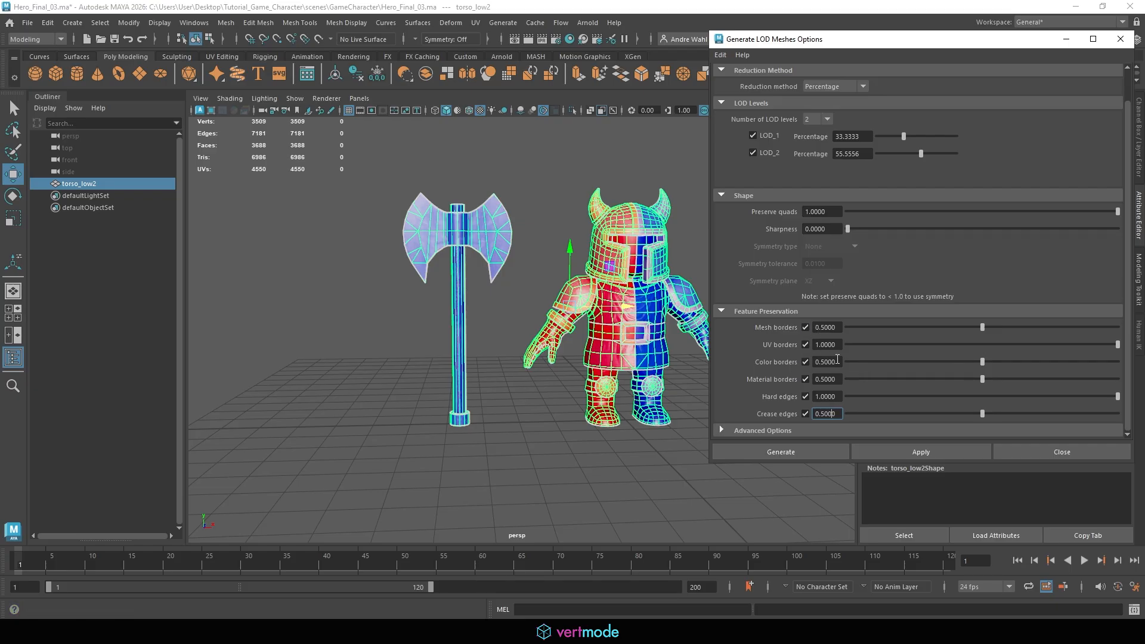
# Disable Color borders, Material borders and Crease edges preservation, and expand Advanced Options
pyautogui.click(805, 361)
pyautogui.click(805, 379)
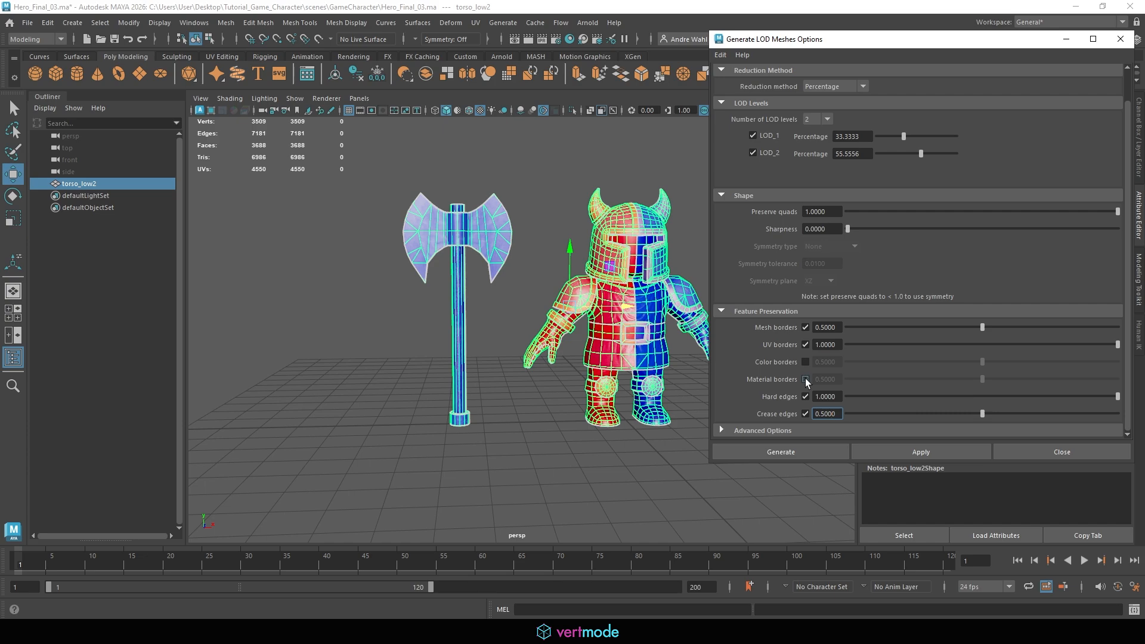
pyautogui.click(805, 413)
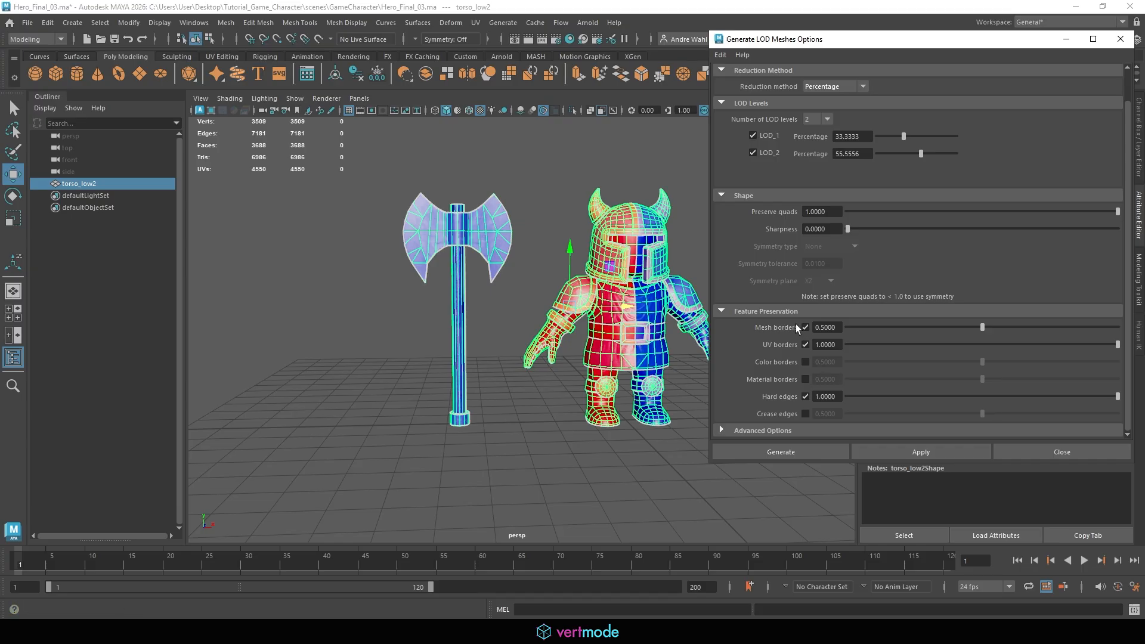
pyautogui.click(763, 430)
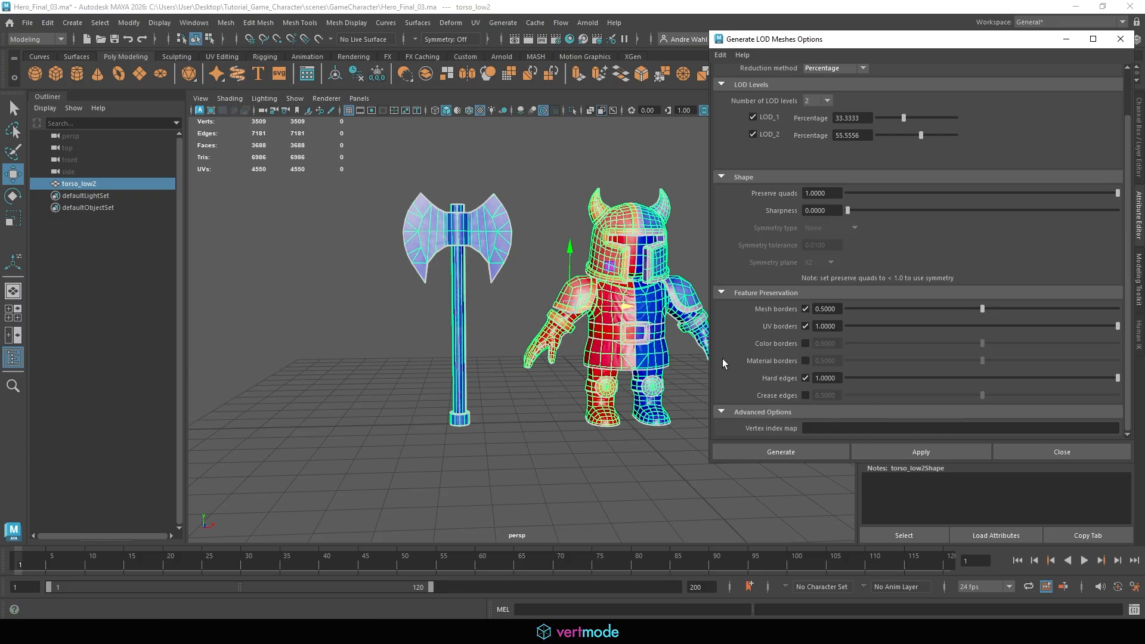
pyautogui.scroll(2, 751, 359)
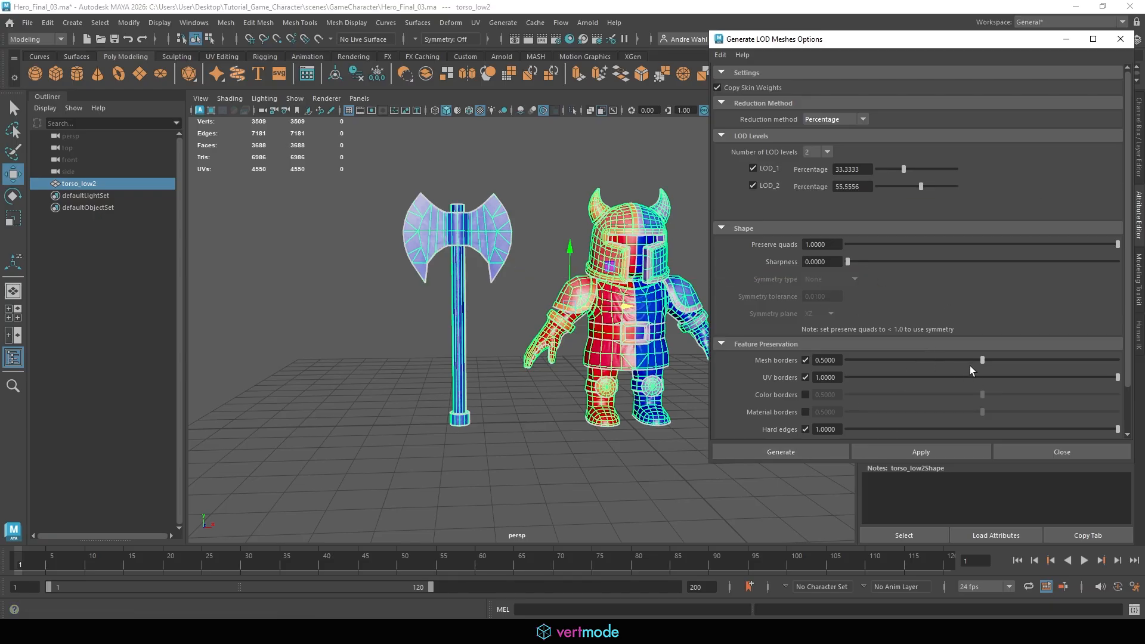
# Generate the LOD meshes and expand the LOD group and its levels in the Outliner
pyautogui.click(761, 451)
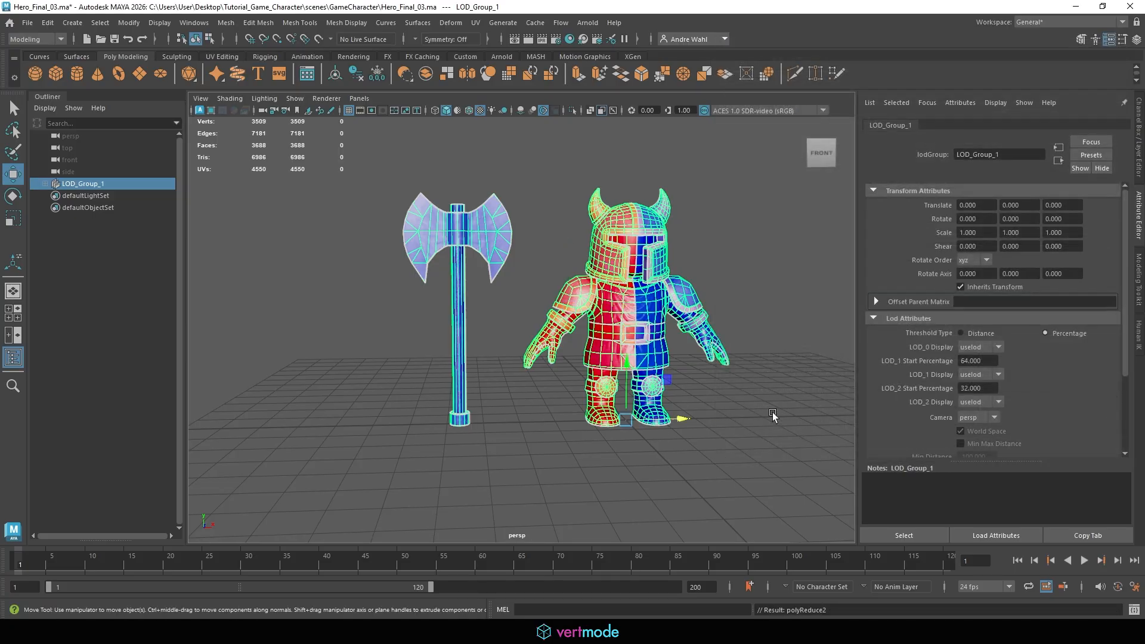
pyautogui.click(45, 183)
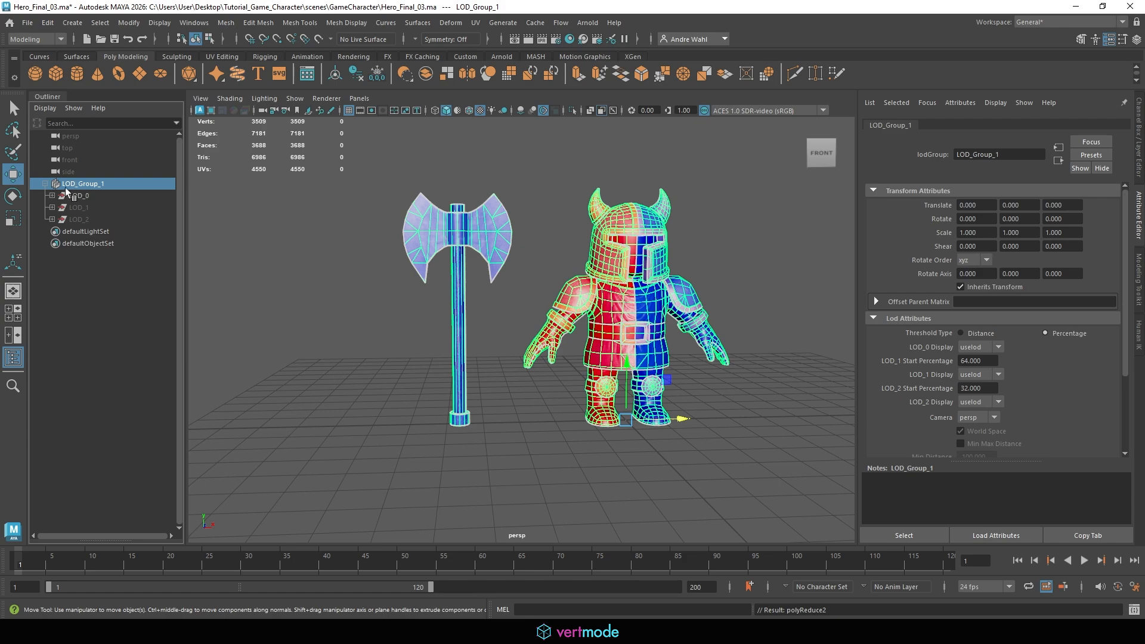
pyautogui.click(52, 196)
pyautogui.click(52, 219)
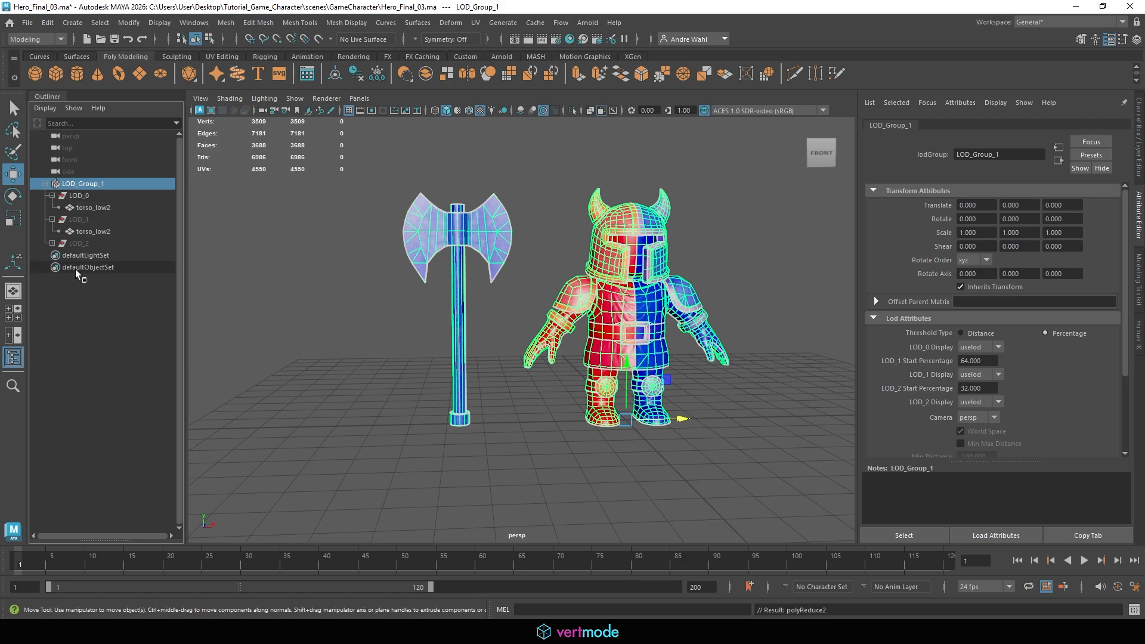
pyautogui.click(52, 243)
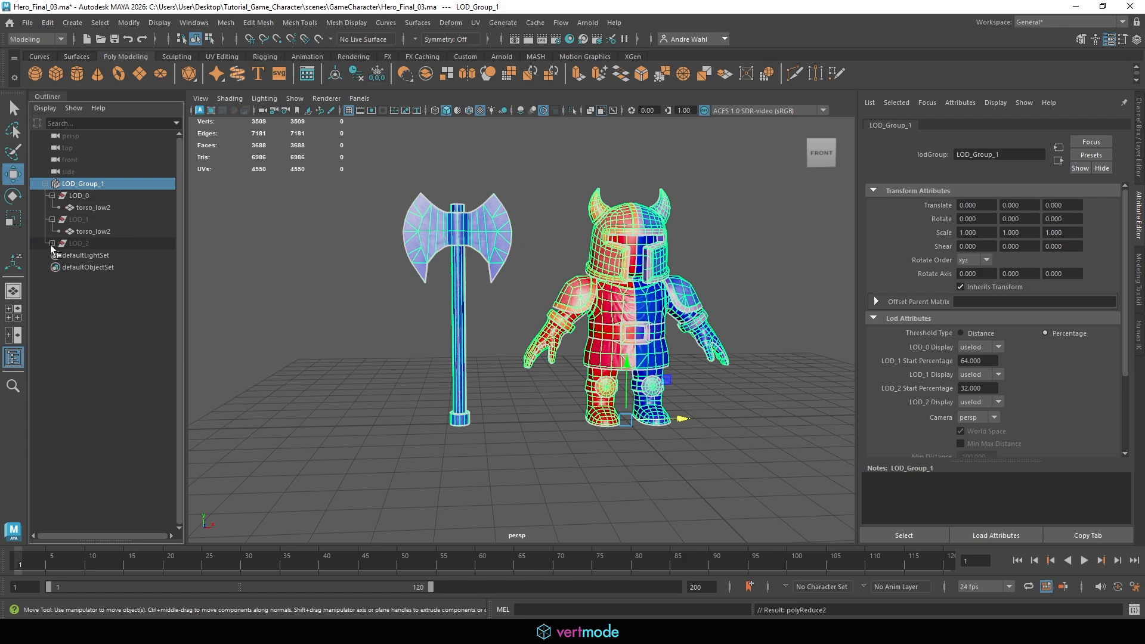
# Zoom the camera out from the hero to check how the LOD levels switch with distance
pyautogui.click(257, 283)
pyautogui.click(94, 220)
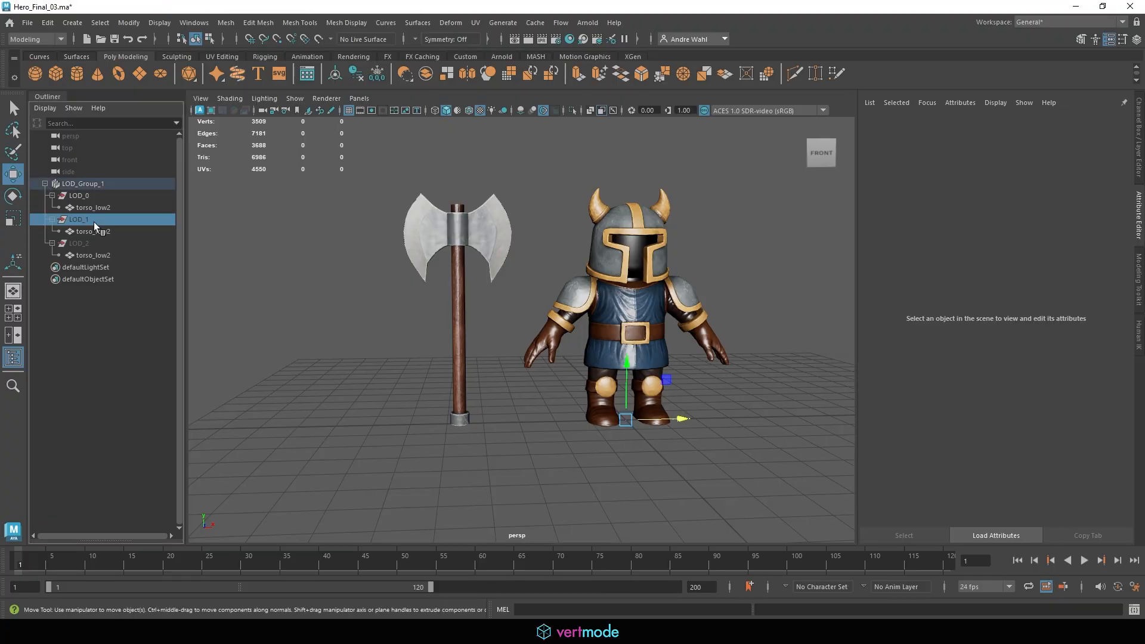
pyautogui.click(818, 286)
pyautogui.press('a')
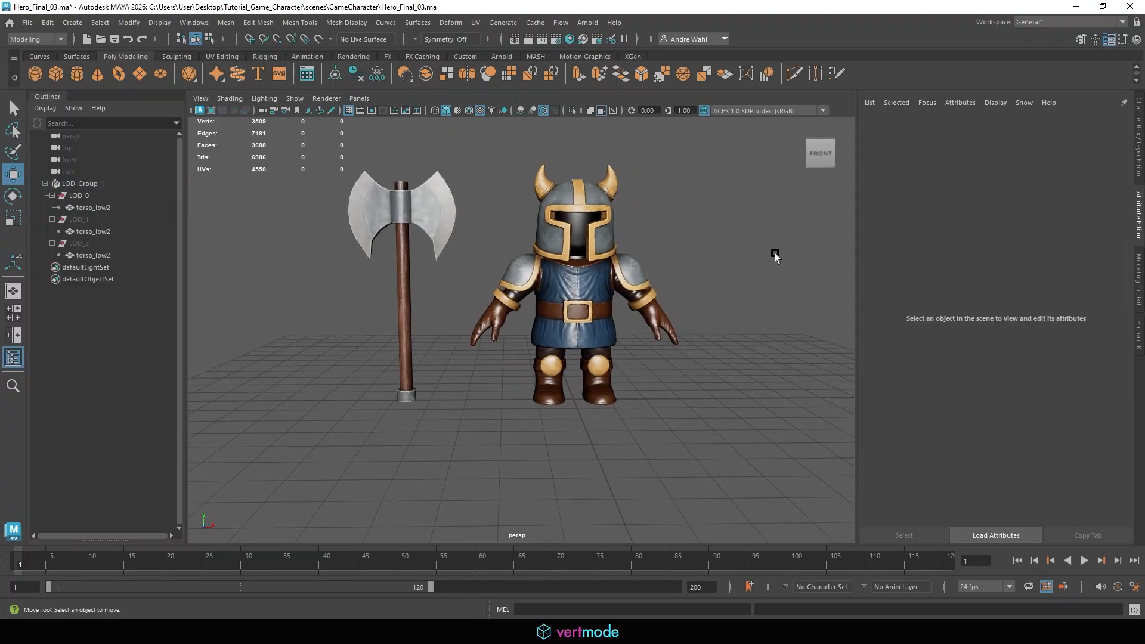
pyautogui.keyDown('alt'); pyautogui.moveTo(775, 255); pyautogui.dragTo(673, 265, button='right'); pyautogui.keyUp('alt')
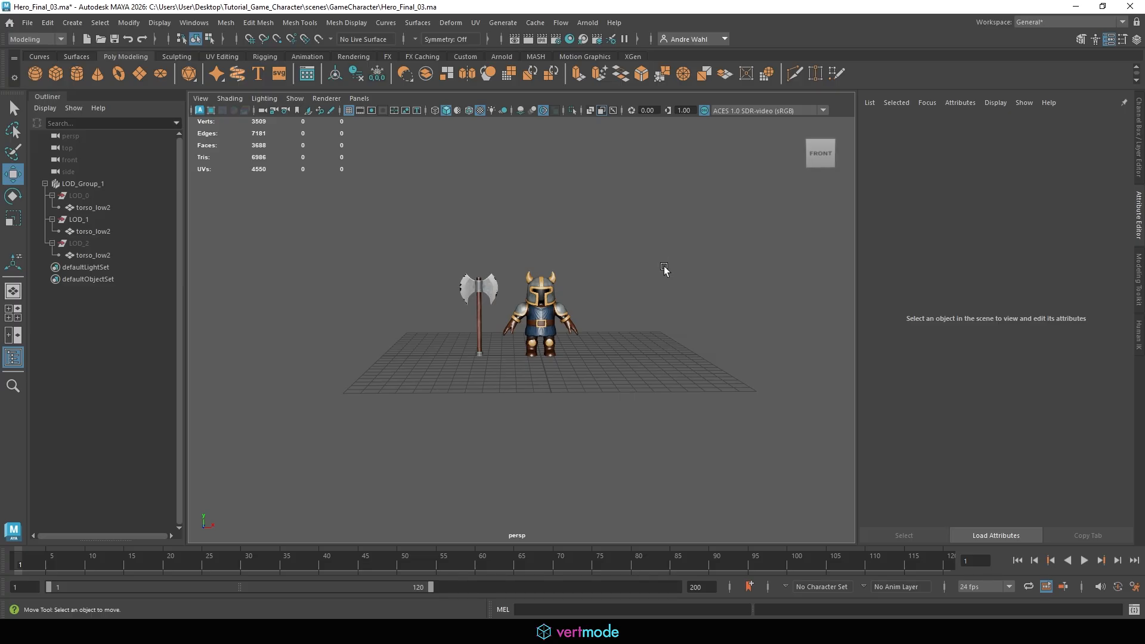
# Select the LOD_1 mesh, then deselect and orbit and zoom around the hero to review the LOD switching
pyautogui.click(93, 230)
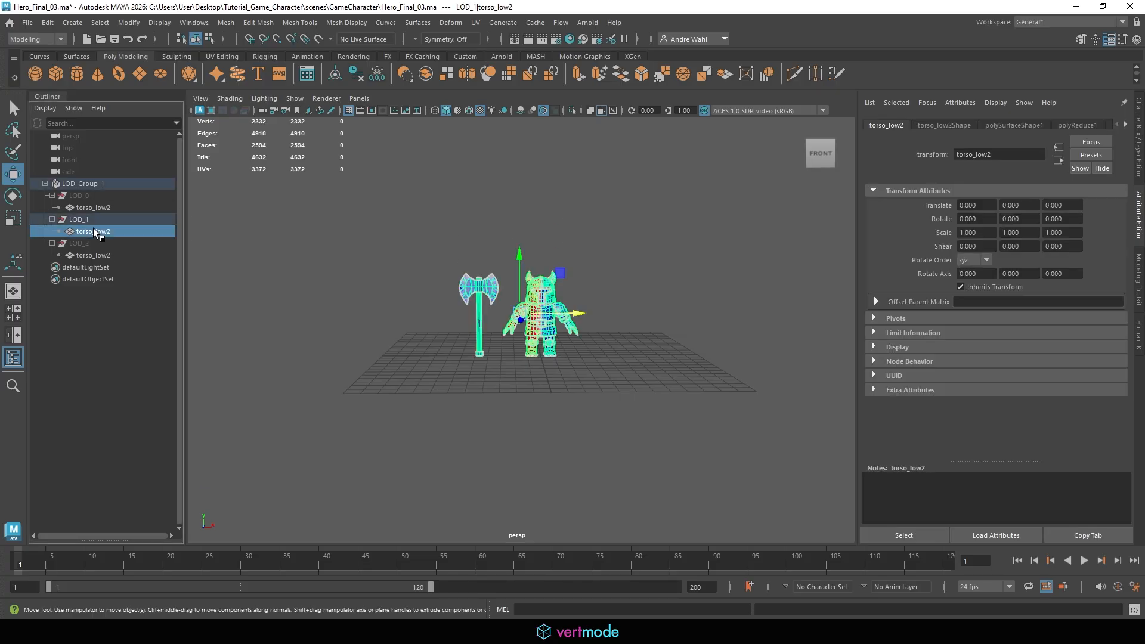
pyautogui.click(289, 282)
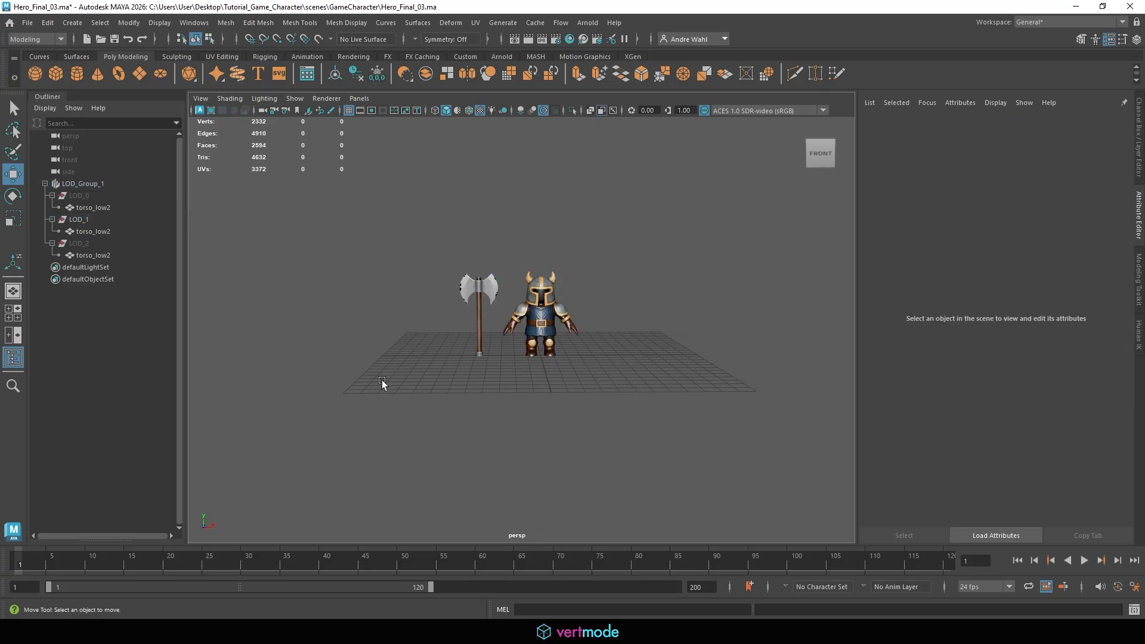
pyautogui.keyDown('alt'); pyautogui.moveTo(761, 383); pyautogui.dragTo(381, 383, button='right'); pyautogui.keyUp('alt')
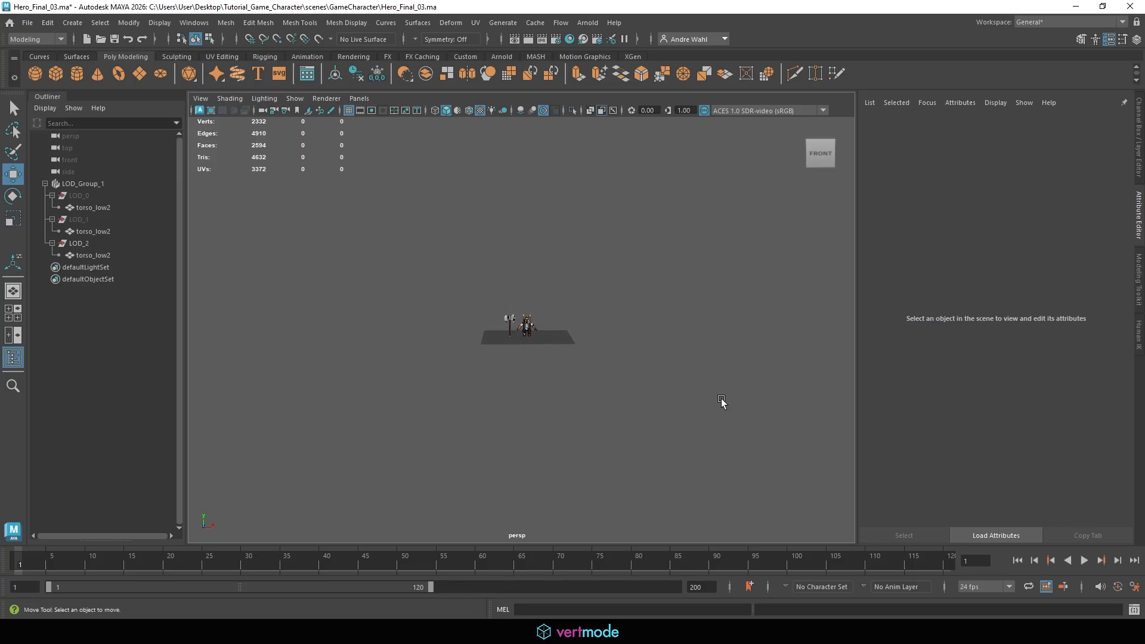
pyautogui.keyDown('alt'); pyautogui.moveTo(582, 363); pyautogui.dragTo(594, 396, button='right'); pyautogui.keyUp('alt')
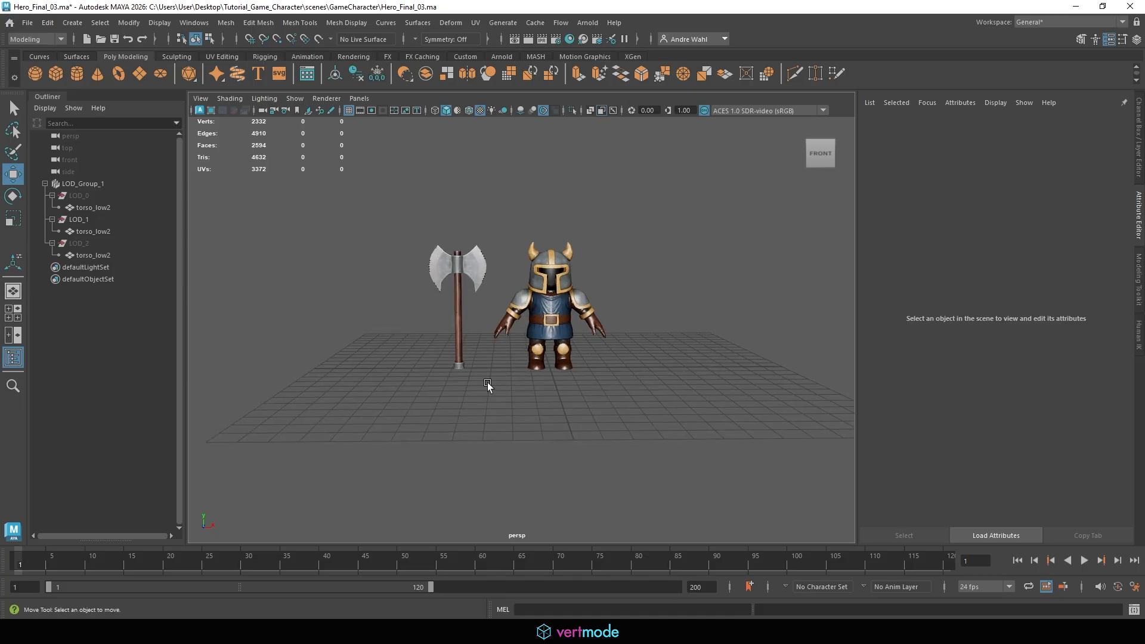
pyautogui.keyDown('alt'); pyautogui.moveTo(485, 386); pyautogui.dragTo(149, 361, button='right'); pyautogui.keyUp('alt')
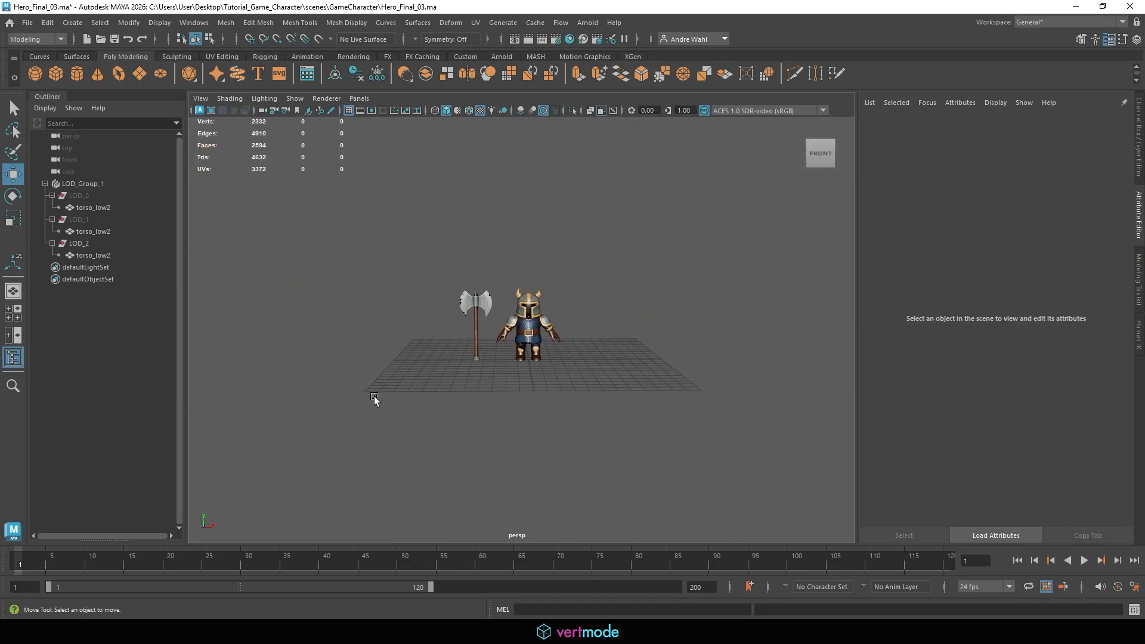
pyautogui.keyDown('alt'); pyautogui.moveTo(544, 370); pyautogui.dragTo(358, 385, button='right'); pyautogui.keyUp('alt')
pyautogui.keyDown('alt'); pyautogui.moveTo(377, 389); pyautogui.dragTo(445, 391); pyautogui.keyUp('alt')
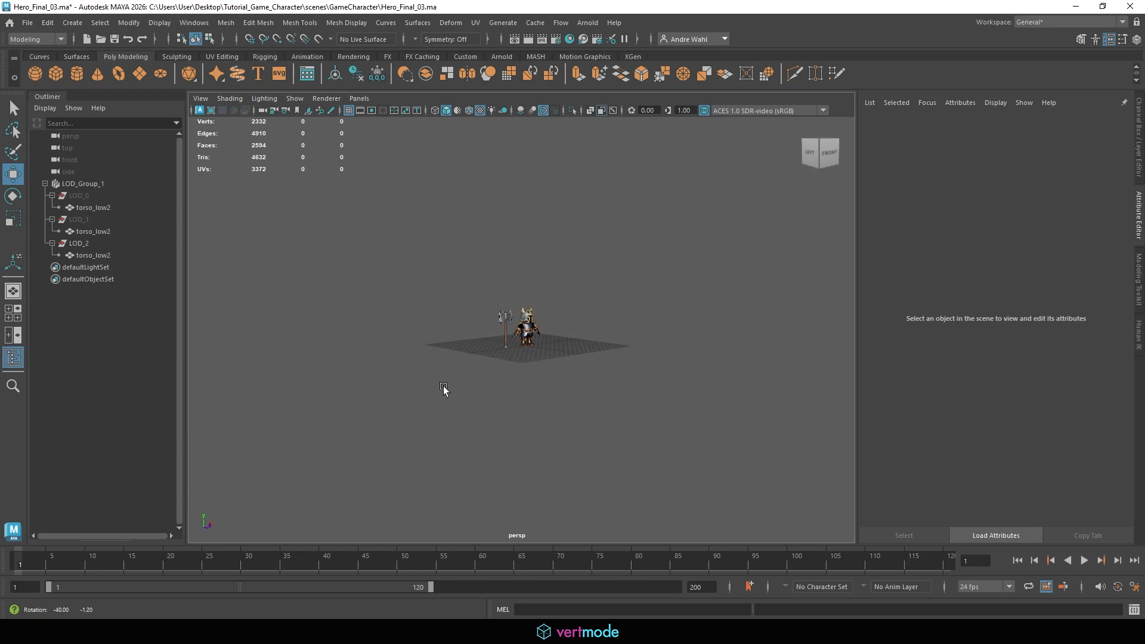
pyautogui.keyDown('alt'); pyautogui.moveTo(470, 388); pyautogui.dragTo(656, 381, button='right'); pyautogui.keyUp('alt')
pyautogui.keyDown('alt'); pyautogui.moveTo(657, 381); pyautogui.dragTo(588, 377); pyautogui.keyUp('alt')
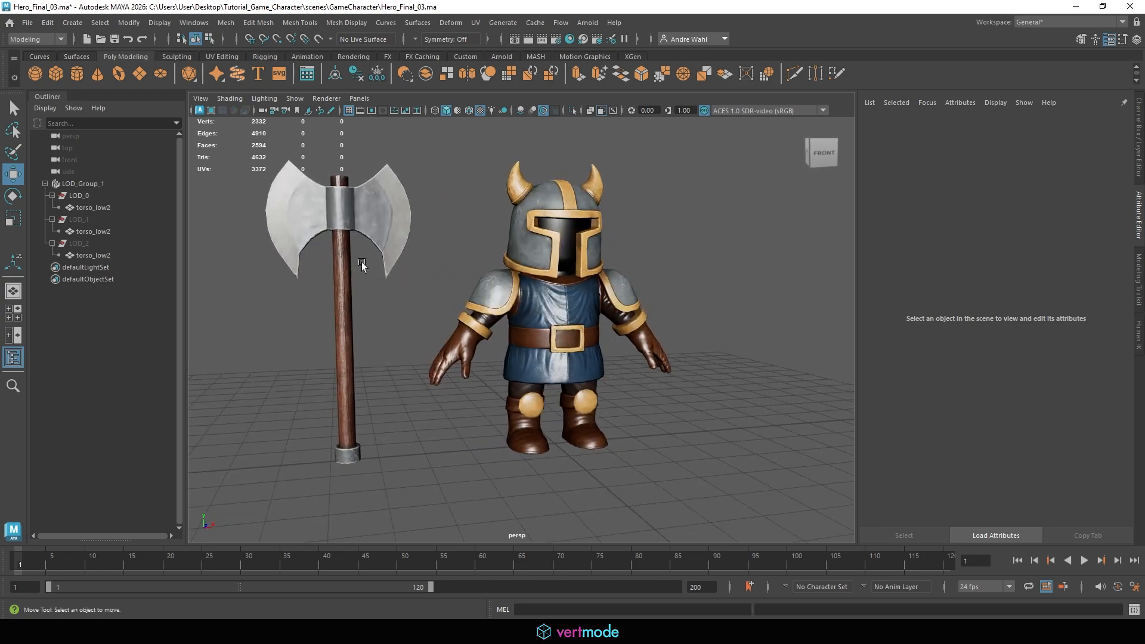
# Ungroup the LOD group LOD_Group_1 using the LOD Ungroup LOD Group command
pyautogui.click(83, 184)
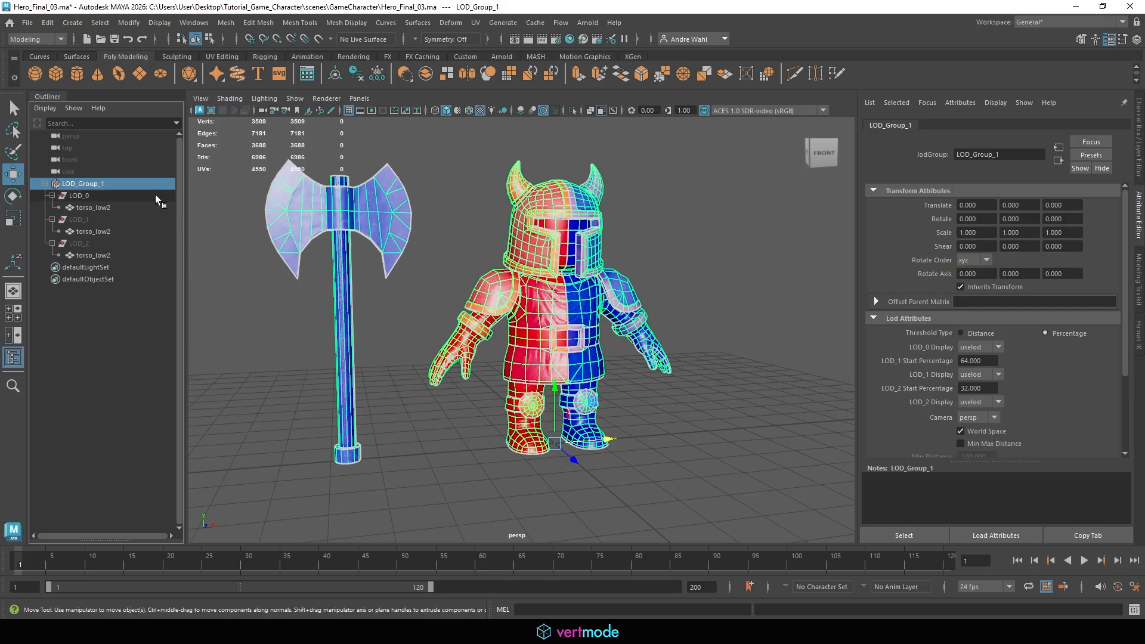
pyautogui.click(47, 24)
pyautogui.moveTo(104, 282)
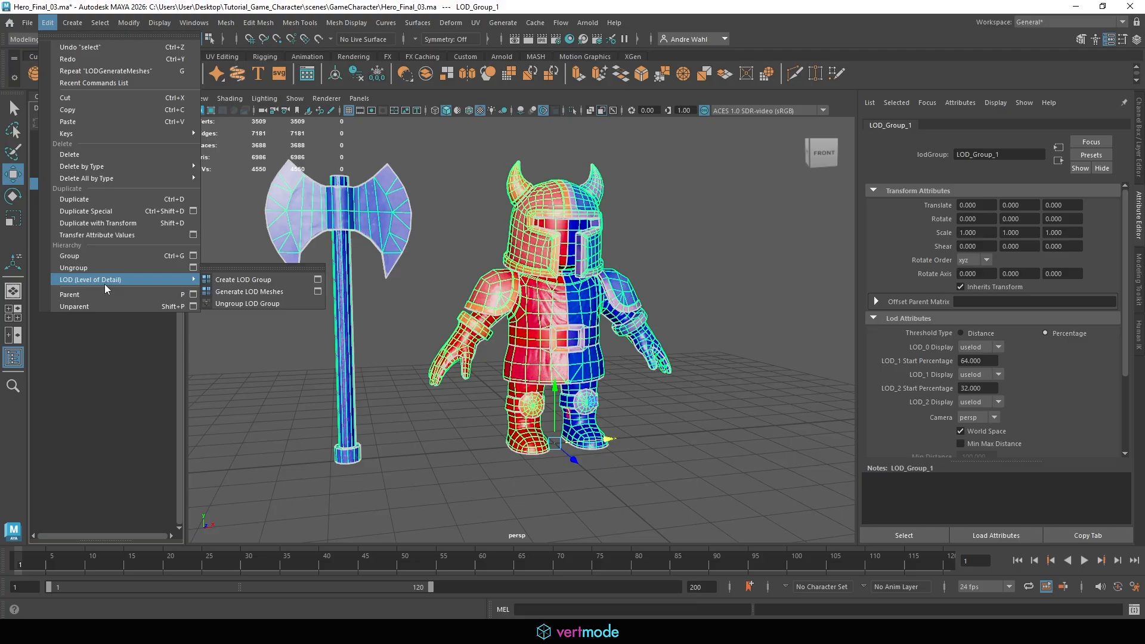
pyautogui.click(247, 305)
pyautogui.click(247, 307)
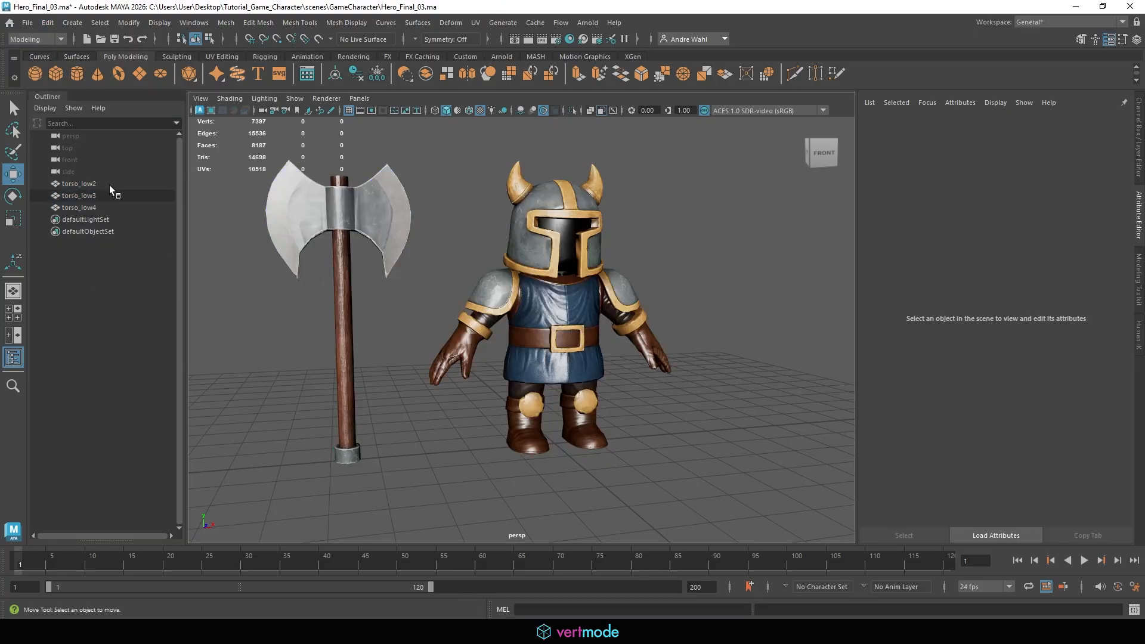
# Isolate the torso_low2 mesh in the viewport and clear the selection
pyautogui.click(110, 184)
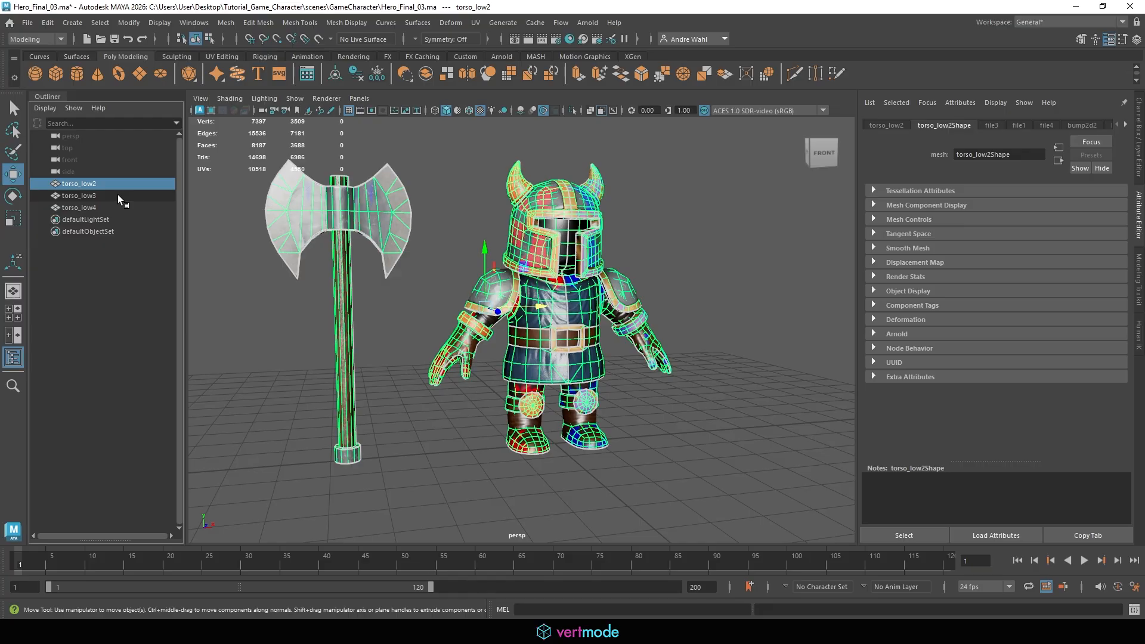
pyautogui.click(571, 111)
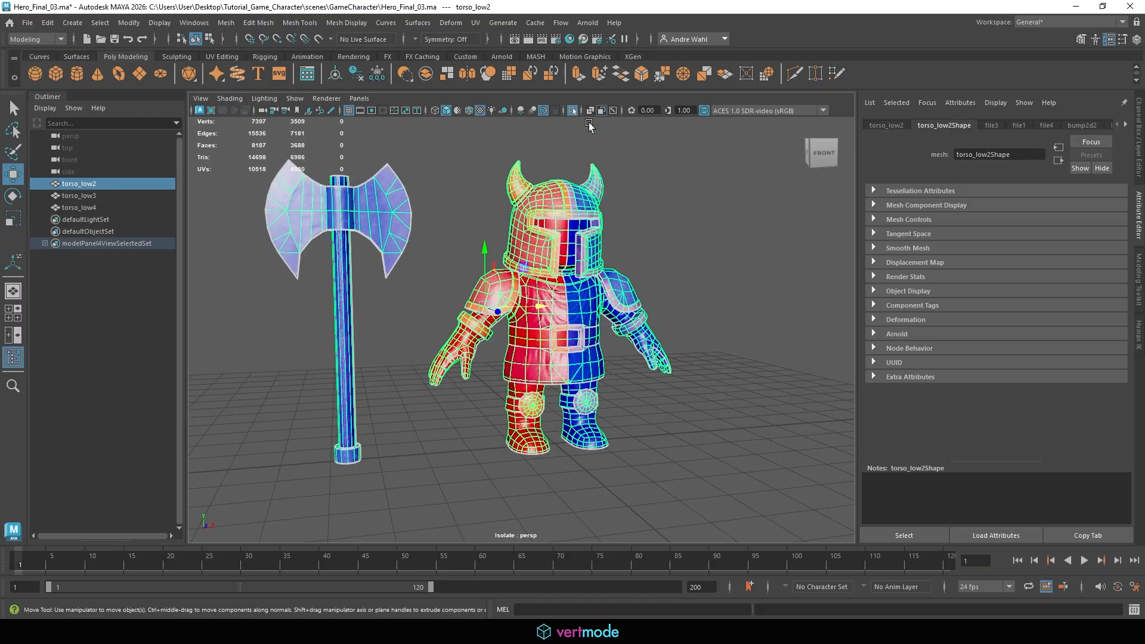
pyautogui.click(693, 190)
pyautogui.click(489, 275)
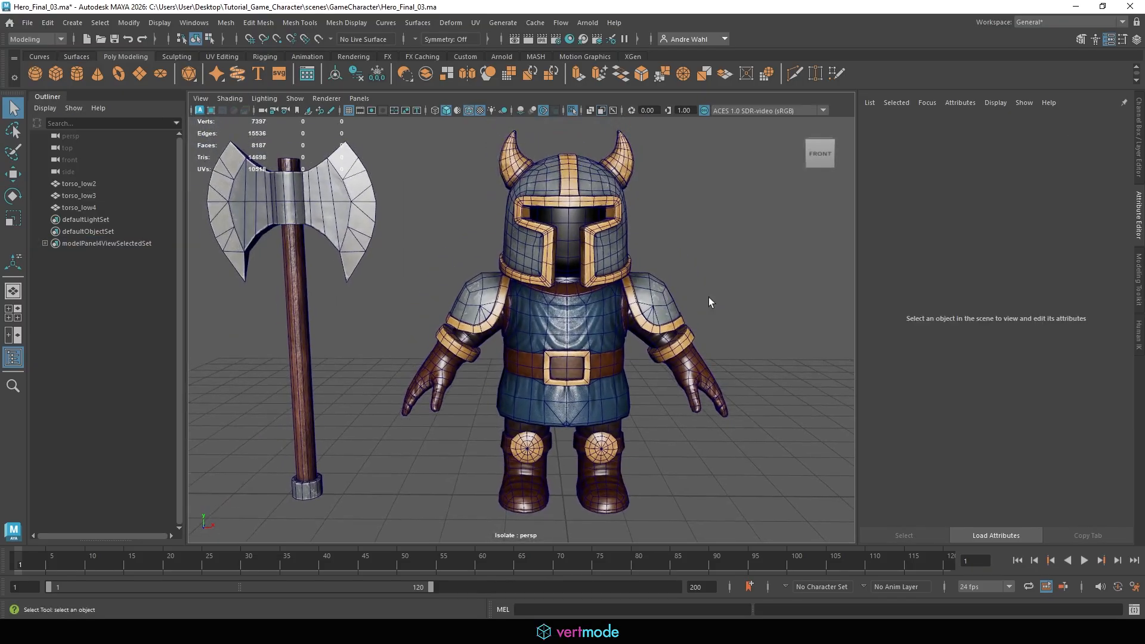
# Orbit around the isolated hero to inspect the model from several sides
pyautogui.keyDown('alt'); pyautogui.moveTo(639, 282); pyautogui.dragTo(477, 275); pyautogui.keyUp('alt')
pyautogui.keyDown('alt'); pyautogui.moveTo(671, 317); pyautogui.dragTo(601, 313, button='right'); pyautogui.keyUp('alt')
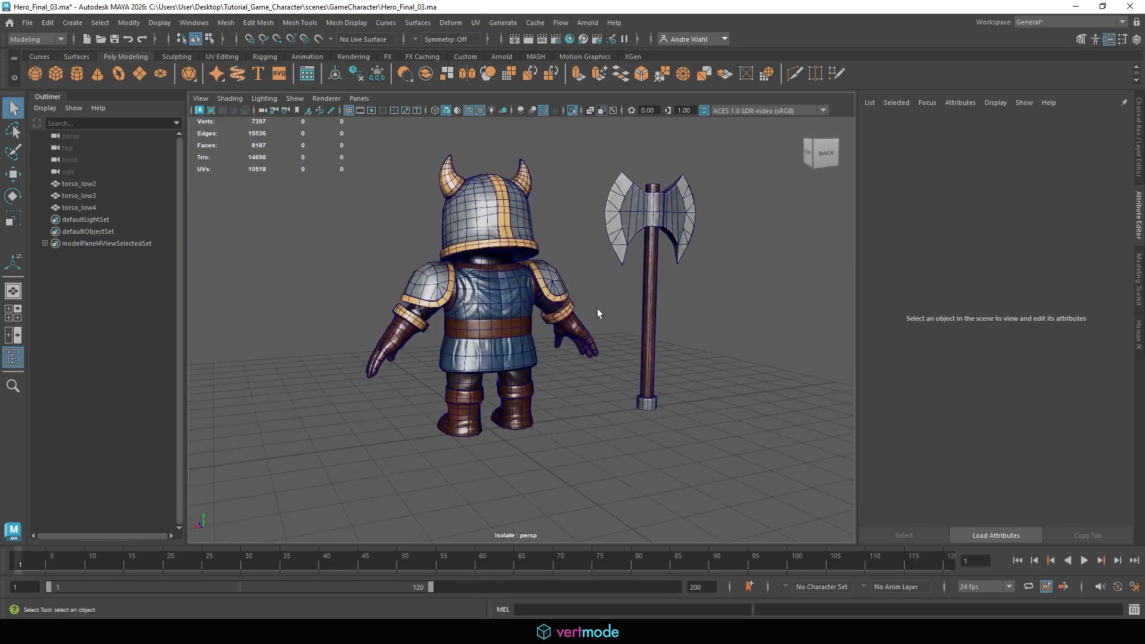
pyautogui.keyDown('alt'); pyautogui.moveTo(641, 313); pyautogui.dragTo(611, 310); pyautogui.keyUp('alt')
pyautogui.keyDown('alt'); pyautogui.moveTo(686, 328); pyautogui.dragTo(637, 327, button='middle'); pyautogui.keyUp('alt')
pyautogui.keyDown('alt'); pyautogui.moveTo(678, 341); pyautogui.dragTo(572, 336, button='right'); pyautogui.keyUp('alt')
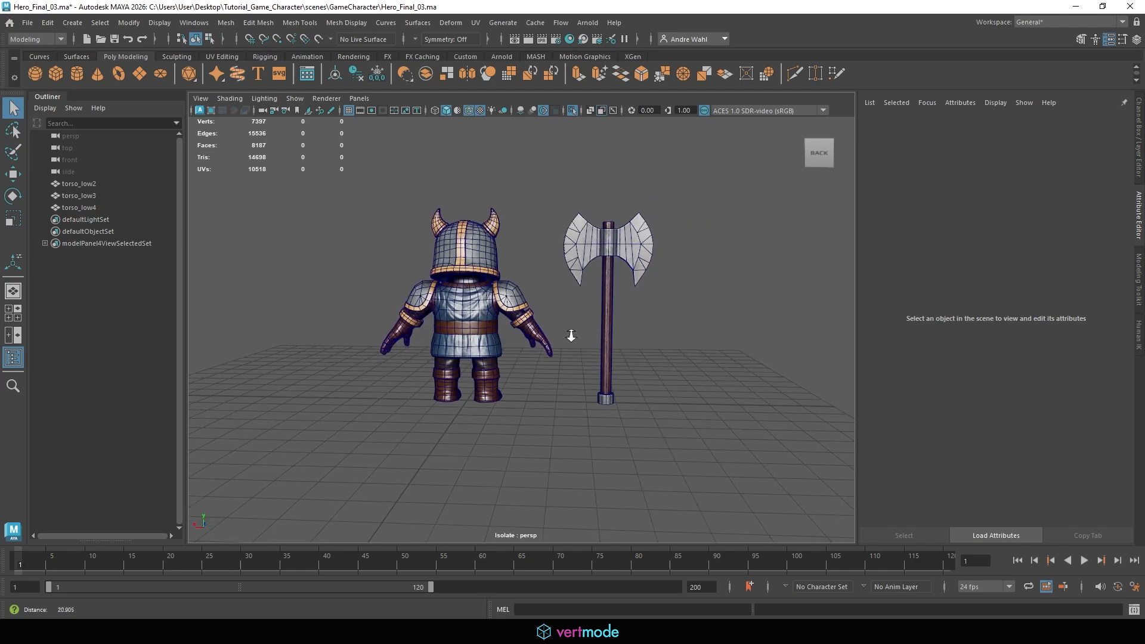
pyautogui.keyDown('alt'); pyautogui.moveTo(571, 336); pyautogui.dragTo(347, 342); pyautogui.keyUp('alt')
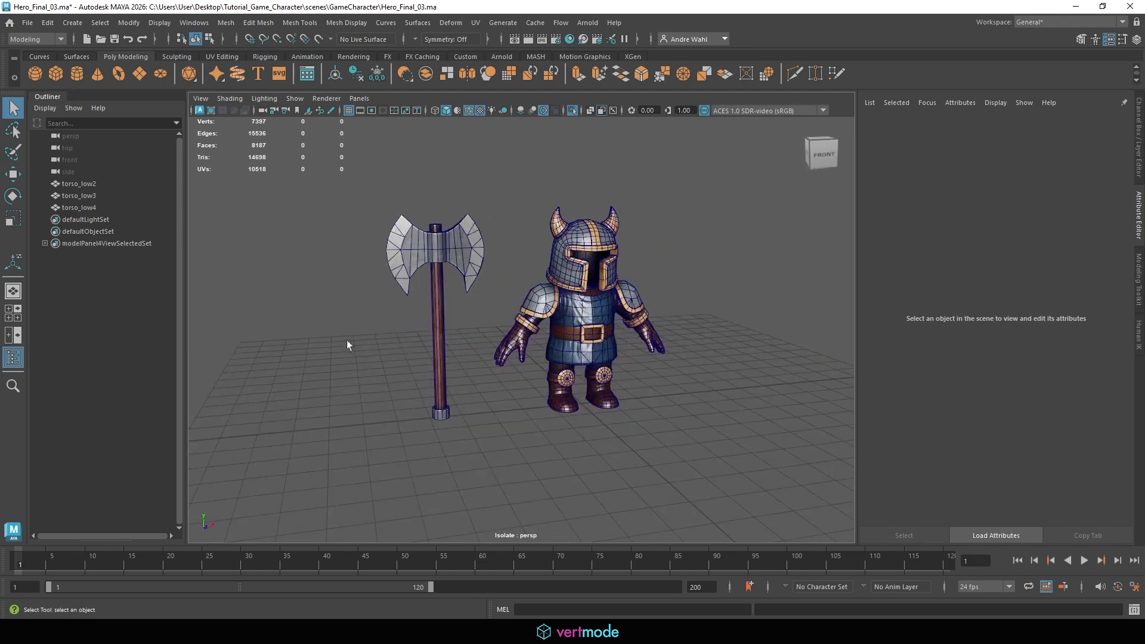
pyautogui.keyDown('alt'); pyautogui.moveTo(347, 342); pyautogui.dragTo(537, 332, button='right'); pyautogui.keyUp('alt')
pyautogui.keyDown('alt'); pyautogui.moveTo(216, 215); pyautogui.dragTo(179, 206); pyautogui.keyUp('alt')
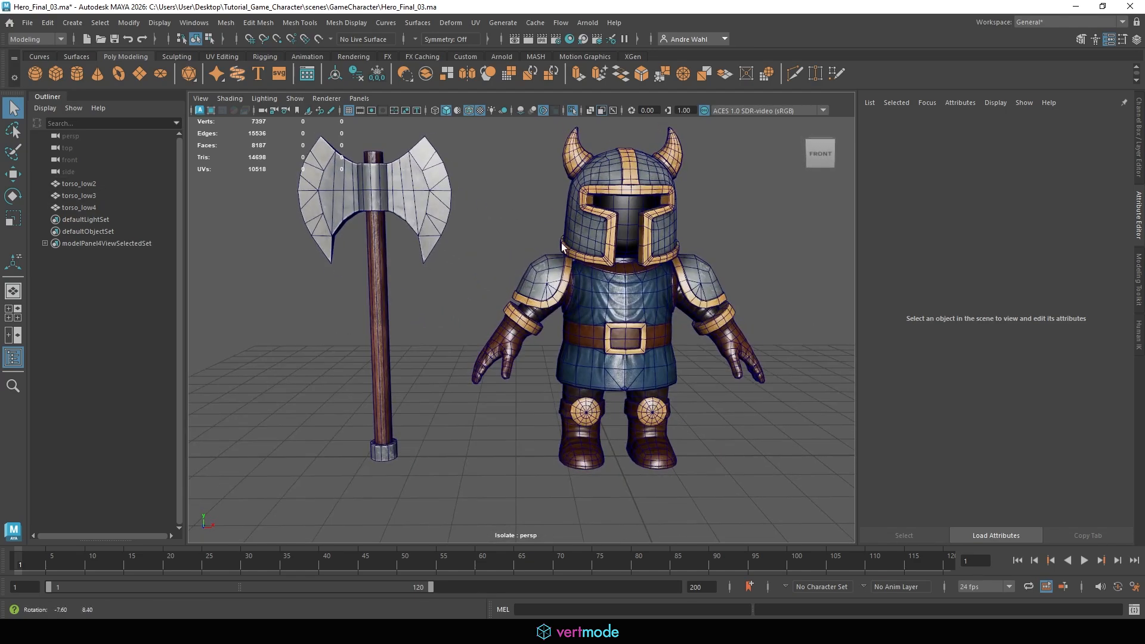
# Rename the torso_low2 mesh as Hero_LOD0
pyautogui.click(105, 185)
pyautogui.doubleClick(87, 185)
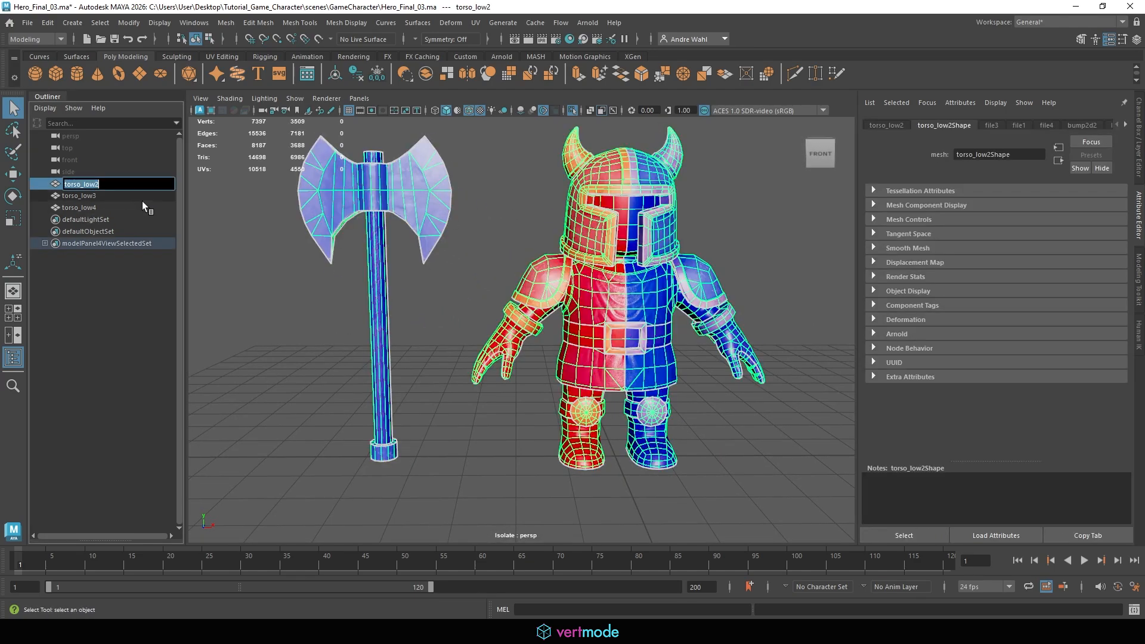
pyautogui.write('Hero_LOD0')
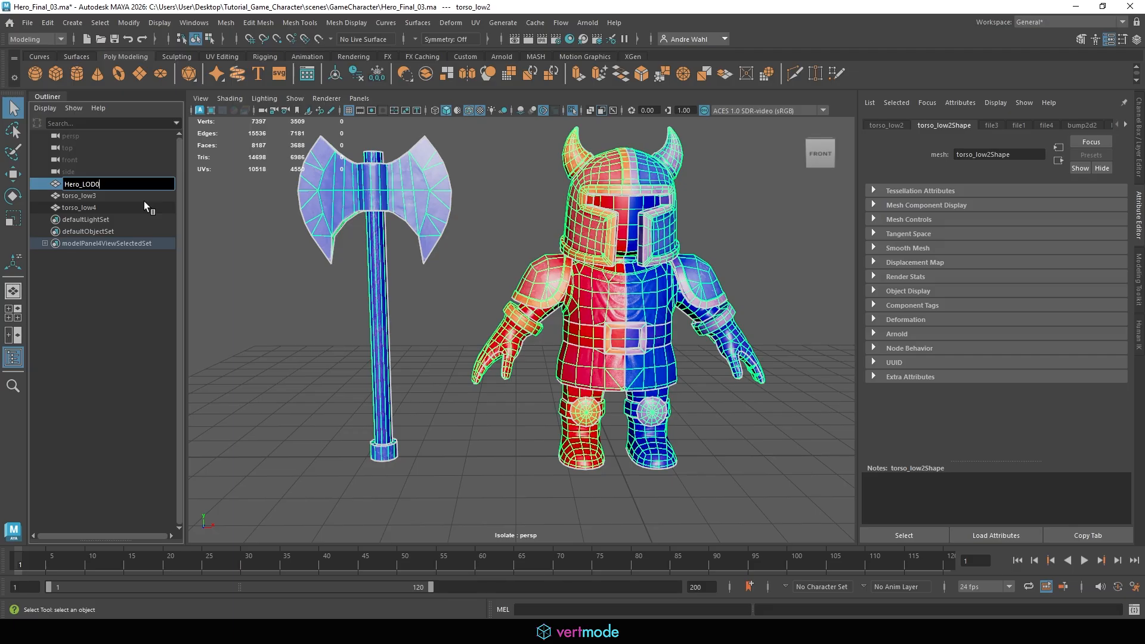
pyautogui.press('Return')
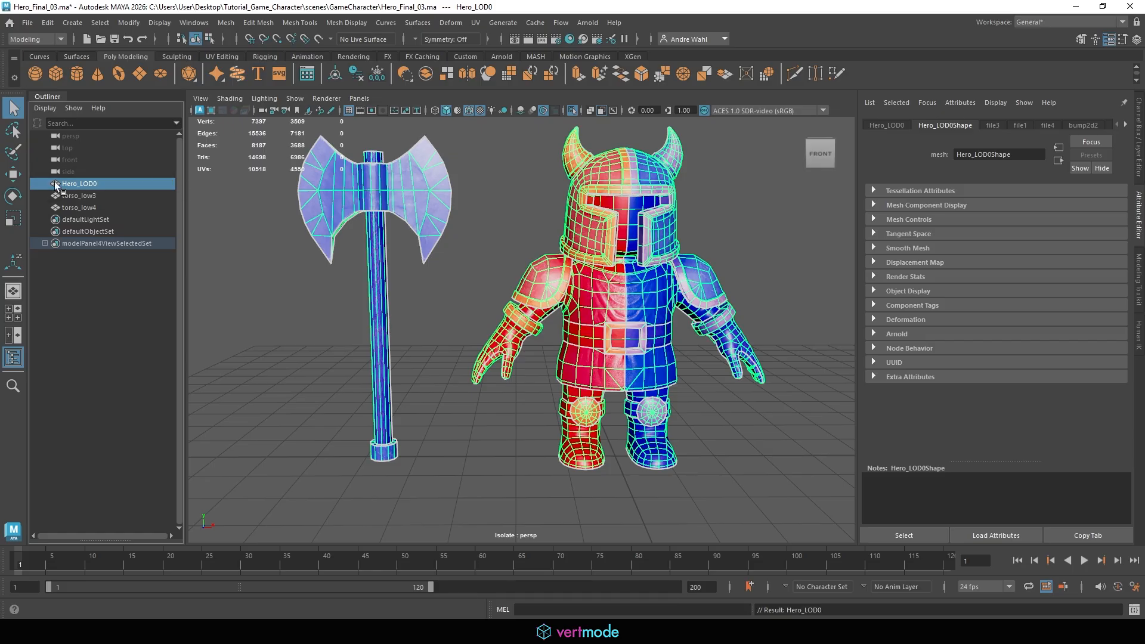
# Select torso_low3, add it to the isolated view, and zoom out to frame the hero
pyautogui.click(450, 264)
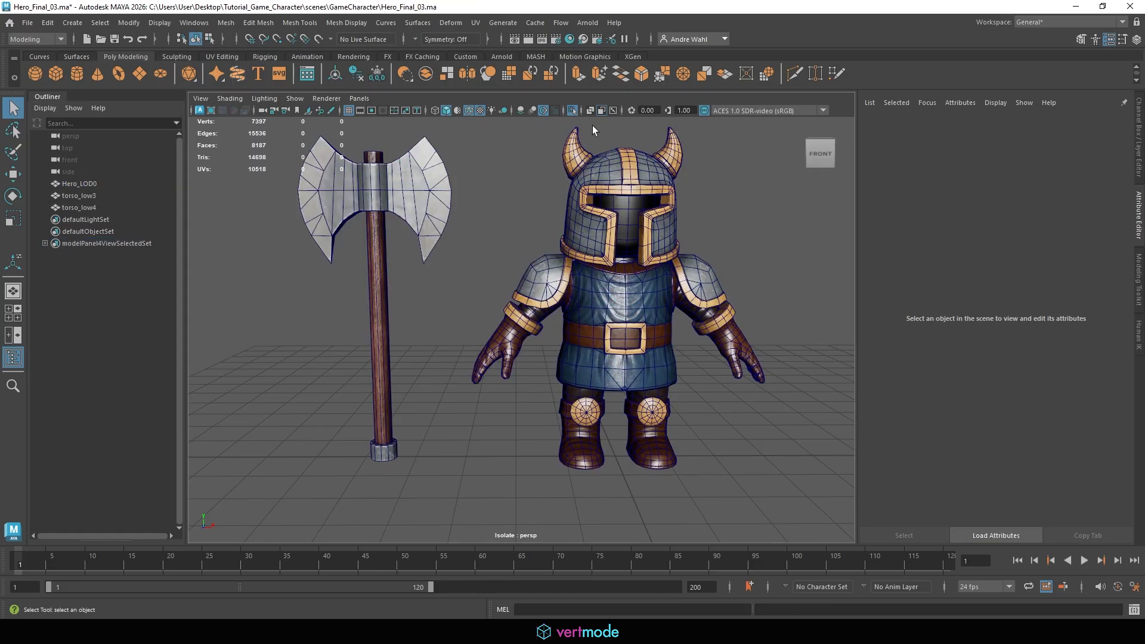
pyautogui.click(83, 197)
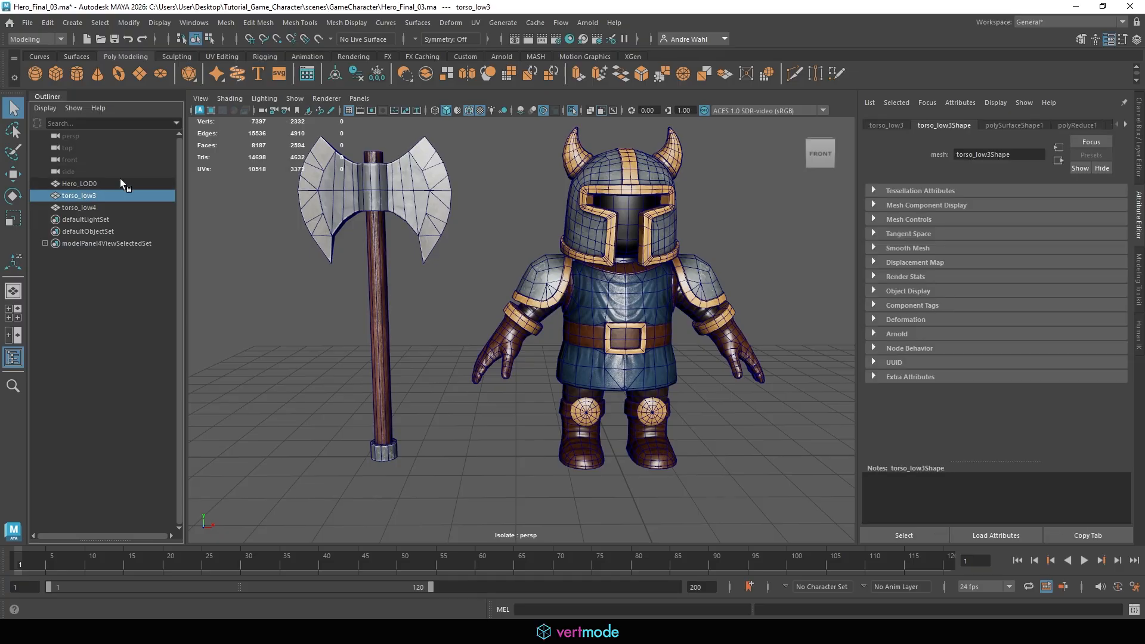
pyautogui.click(572, 110)
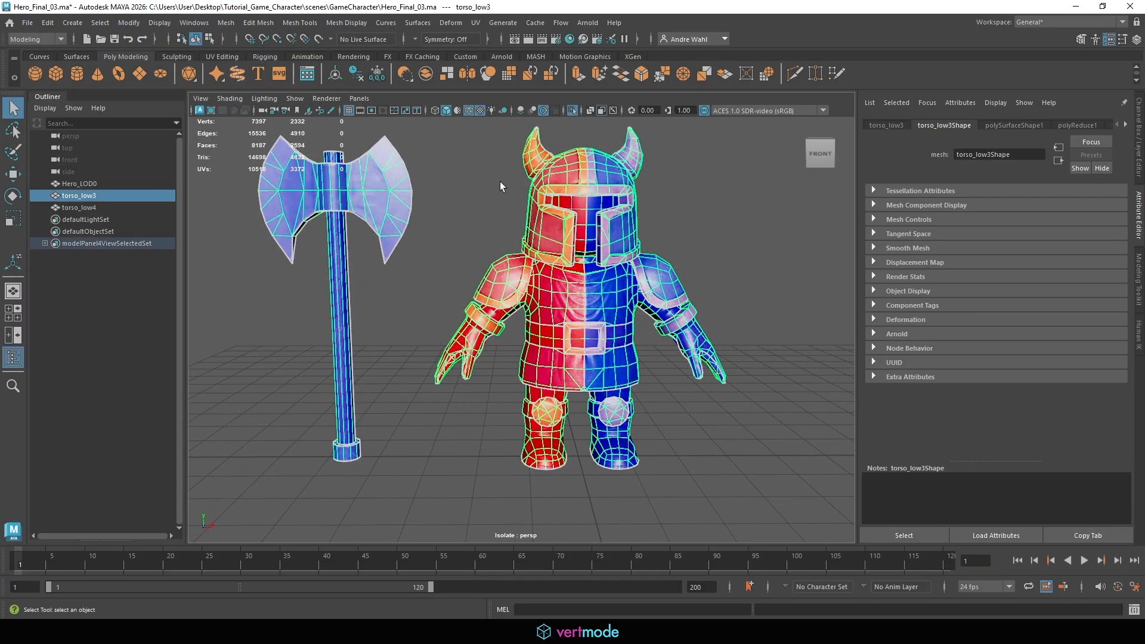
pyautogui.keyDown('alt'); pyautogui.moveTo(500, 184); pyautogui.dragTo(412, 225, button='right'); pyautogui.keyUp('alt')
pyautogui.moveTo(412, 226)
pyautogui.keyDown('alt'); pyautogui.mouseDown()
pyautogui.moveTo(437, 227)
pyautogui.moveTo(425, 222)
pyautogui.mouseUp(); pyautogui.keyUp('alt')
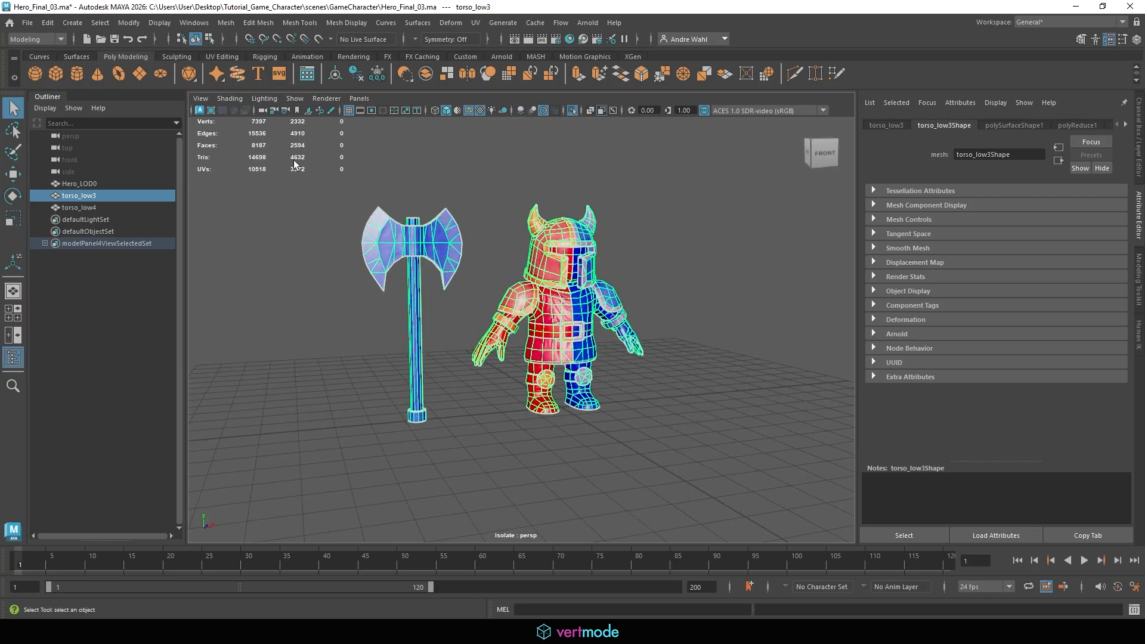
# Select Hero_LOD0 and torso_low3 in turn to compare their poly counts
pyautogui.click(108, 183)
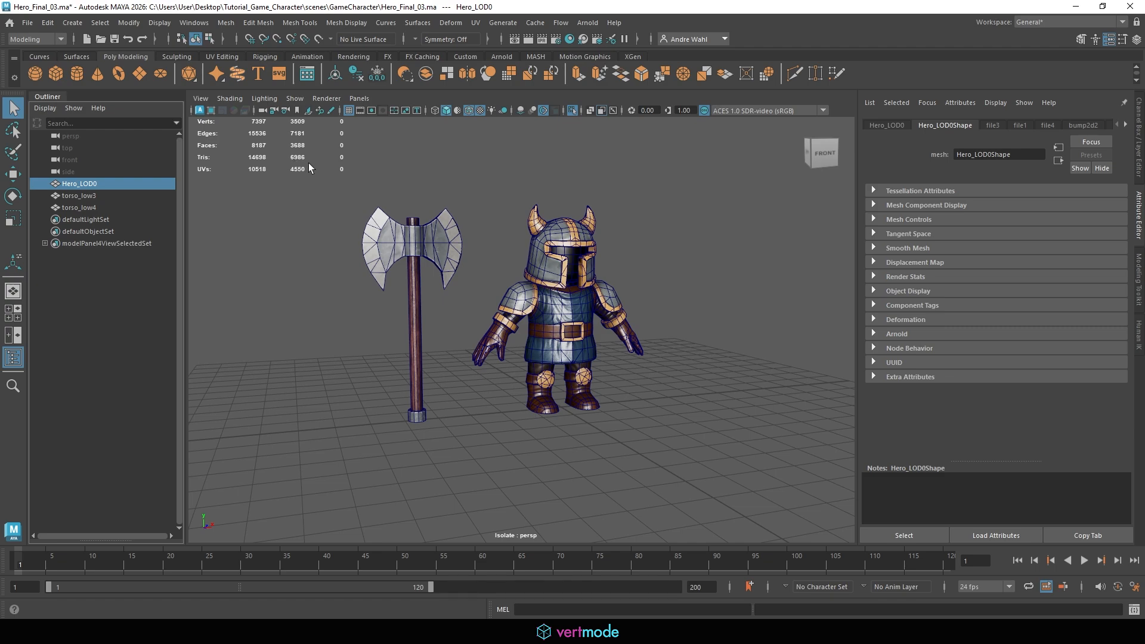
pyautogui.click(87, 196)
pyautogui.click(328, 214)
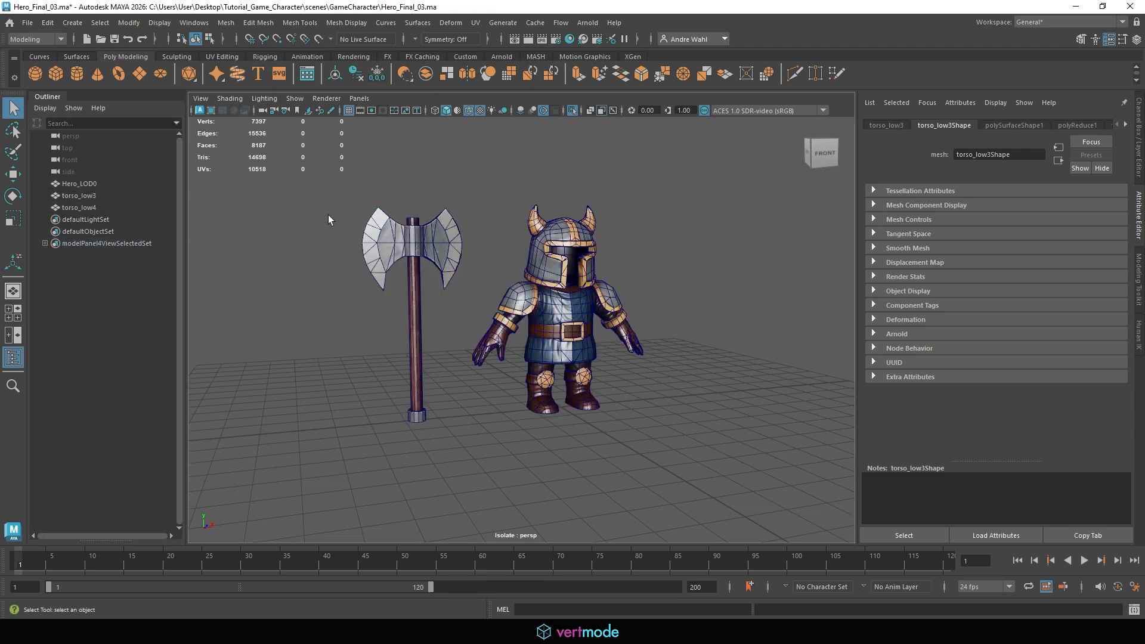
# Zoom and orbit closely around the hero's body, arms and gloves to inspect texture and wireframe detail
pyautogui.scroll(5, 525, 108)
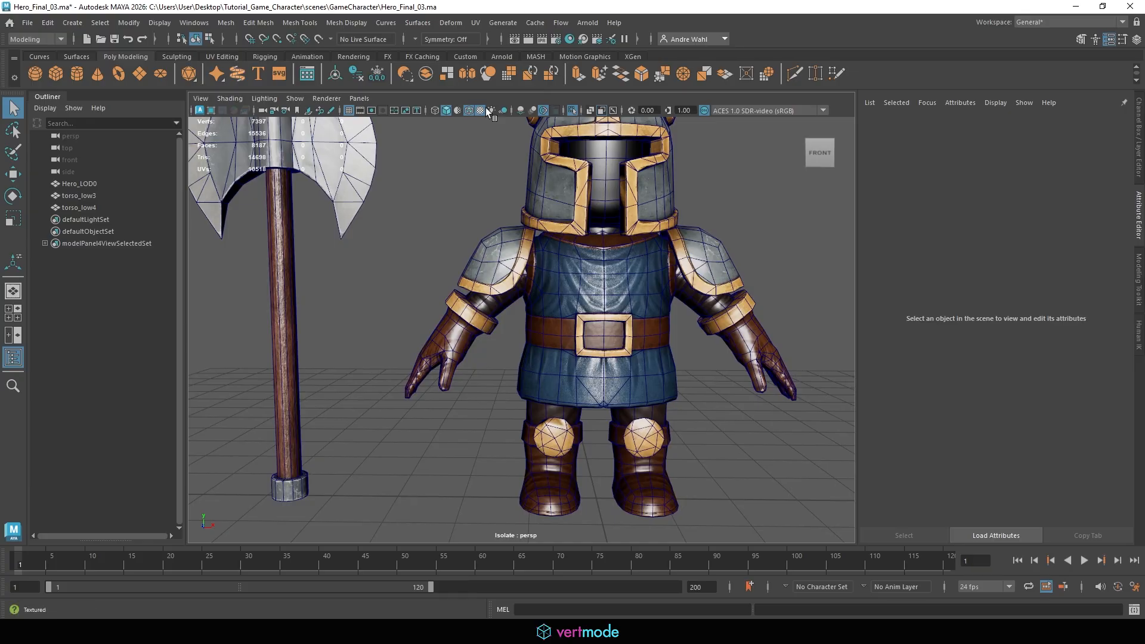
pyautogui.scroll(-4, 523, 283)
pyautogui.keyDown('alt'); pyautogui.moveTo(523, 283); pyautogui.dragTo(306, 282); pyautogui.keyUp('alt')
pyautogui.keyDown('alt'); pyautogui.moveTo(431, 275); pyautogui.dragTo(460, 273, button='middle'); pyautogui.keyUp('alt')
pyautogui.keyDown('alt'); pyautogui.moveTo(599, 285); pyautogui.dragTo(644, 286, button='right'); pyautogui.keyUp('alt')
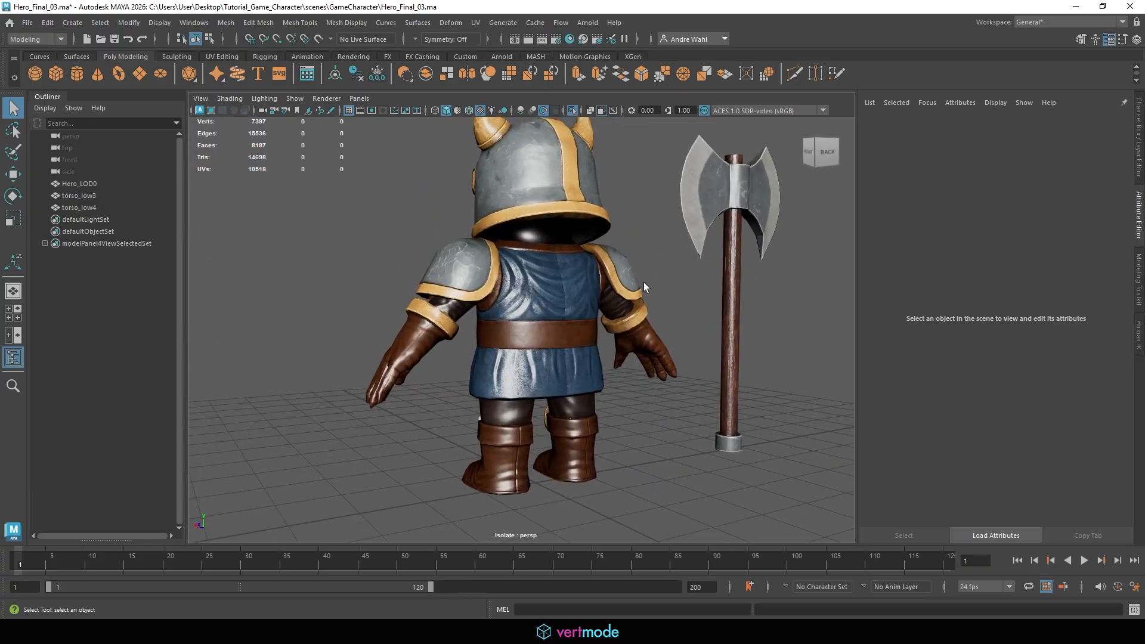
pyautogui.moveTo(645, 286)
pyautogui.keyDown('alt'); pyautogui.mouseDown()
pyautogui.moveTo(598, 233)
pyautogui.moveTo(638, 273)
pyautogui.mouseUp(); pyautogui.keyUp('alt')
pyautogui.keyDown('alt'); pyautogui.moveTo(644, 277); pyautogui.dragTo(743, 301, button='right'); pyautogui.keyUp('alt')
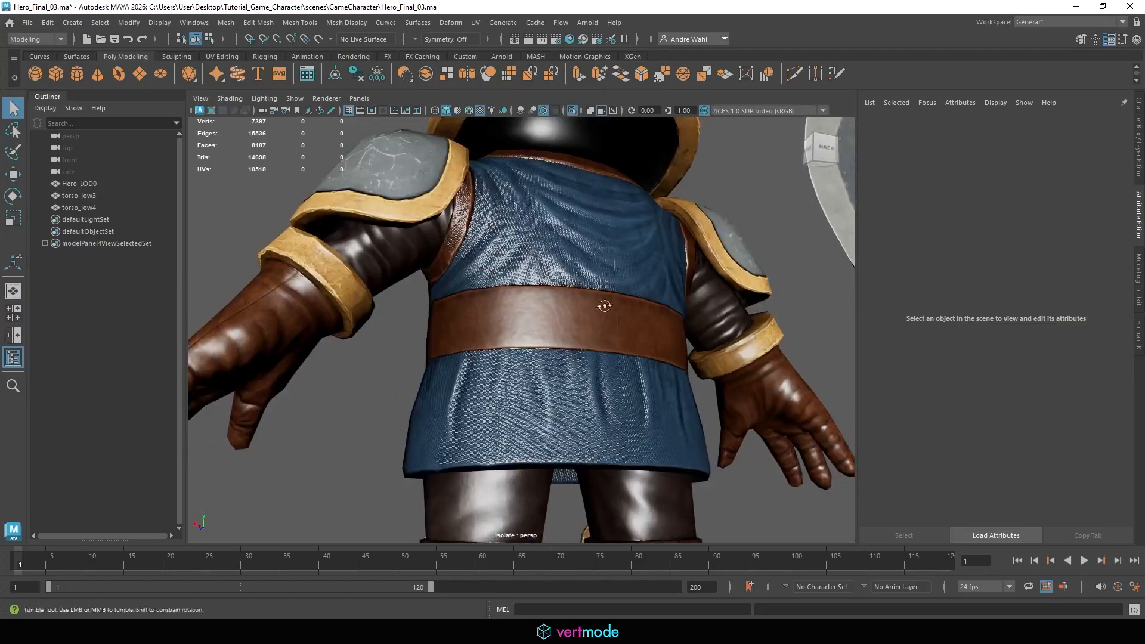
pyautogui.keyDown('alt'); pyautogui.moveTo(607, 307); pyautogui.dragTo(586, 329); pyautogui.keyUp('alt')
pyautogui.keyDown('alt'); pyautogui.moveTo(632, 322); pyautogui.dragTo(369, 292, button='right'); pyautogui.keyUp('alt')
pyautogui.keyDown('alt'); pyautogui.moveTo(304, 289); pyautogui.dragTo(530, 219); pyautogui.keyUp('alt')
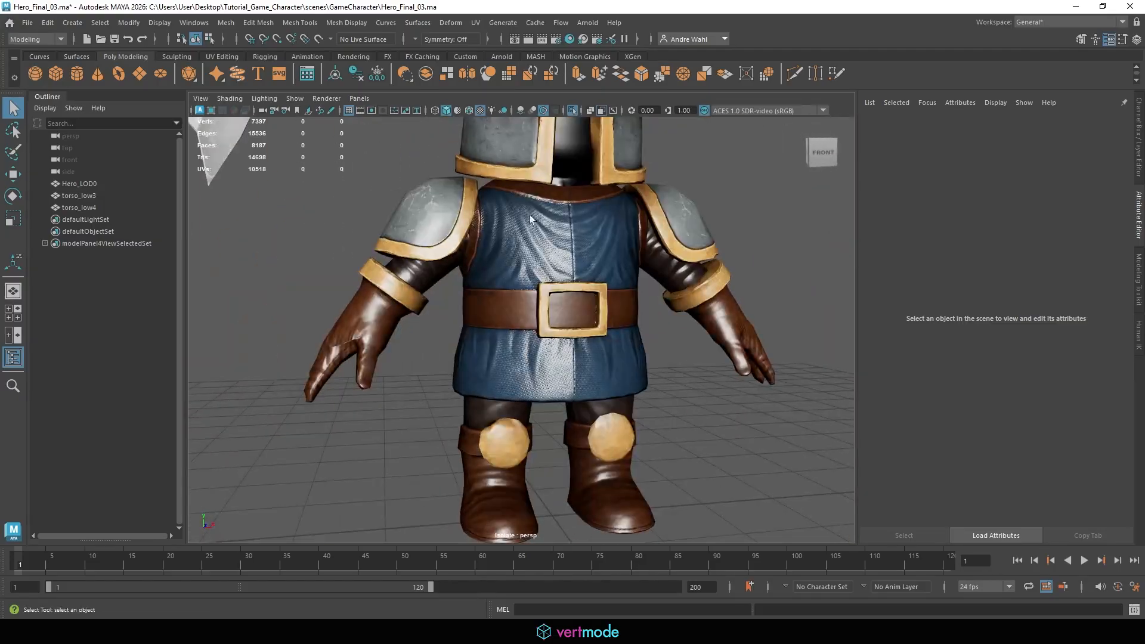
pyautogui.click(469, 110)
pyautogui.keyDown('alt'); pyautogui.moveTo(536, 207); pyautogui.dragTo(614, 215, button='right'); pyautogui.keyUp('alt')
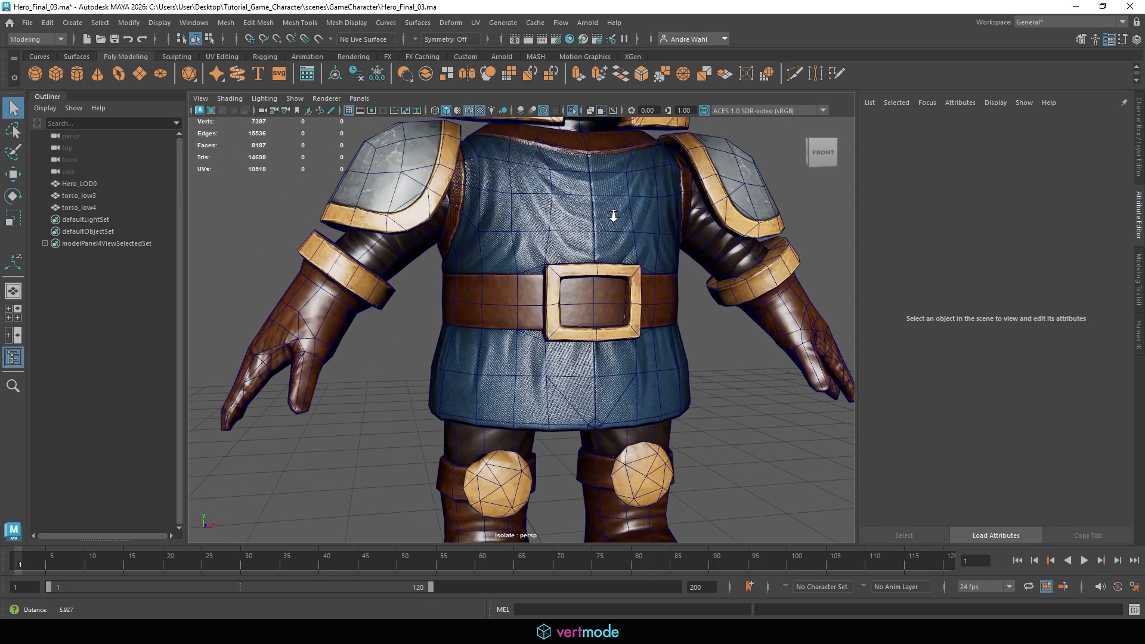
pyautogui.keyDown('alt'); pyautogui.moveTo(614, 215); pyautogui.dragTo(595, 218); pyautogui.keyUp('alt')
pyautogui.keyDown('alt'); pyautogui.moveTo(595, 218); pyautogui.dragTo(536, 221, button='right'); pyautogui.keyUp('alt')
pyautogui.keyDown('alt'); pyautogui.moveTo(536, 221); pyautogui.dragTo(538, 148, button='middle'); pyautogui.keyUp('alt')
pyautogui.keyDown('alt'); pyautogui.moveTo(578, 217); pyautogui.dragTo(794, 216); pyautogui.keyUp('alt')
pyautogui.keyDown('alt'); pyautogui.moveTo(561, 278); pyautogui.dragTo(557, 315, button='middle'); pyautogui.keyUp('alt')
pyautogui.keyDown('alt'); pyautogui.moveTo(556, 314); pyautogui.dragTo(771, 338); pyautogui.keyUp('alt')
pyautogui.keyDown('alt'); pyautogui.moveTo(566, 313); pyautogui.dragTo(538, 261, button='middle'); pyautogui.keyUp('alt')
pyautogui.keyDown('alt'); pyautogui.moveTo(567, 258); pyautogui.dragTo(623, 254); pyautogui.keyUp('alt')
pyautogui.keyDown('alt'); pyautogui.moveTo(690, 258); pyautogui.dragTo(754, 259, button='right'); pyautogui.keyUp('alt')
pyautogui.keyDown('alt'); pyautogui.moveTo(755, 259); pyautogui.dragTo(618, 266, button='middle'); pyautogui.keyUp('alt')
pyautogui.keyDown('alt'); pyautogui.moveTo(617, 266); pyautogui.dragTo(637, 267); pyautogui.keyUp('alt')
pyautogui.keyDown('alt'); pyautogui.moveTo(695, 293); pyautogui.dragTo(560, 406); pyautogui.keyUp('alt')
pyautogui.scroll(3, 560, 405)
pyautogui.keyDown('alt'); pyautogui.moveTo(675, 364); pyautogui.dragTo(463, 324); pyautogui.keyUp('alt')
# Toggle X-ray while selecting Hero_LOD0, torso_low3 and torso_low4 to compare their topology
pyautogui.click(78, 183)
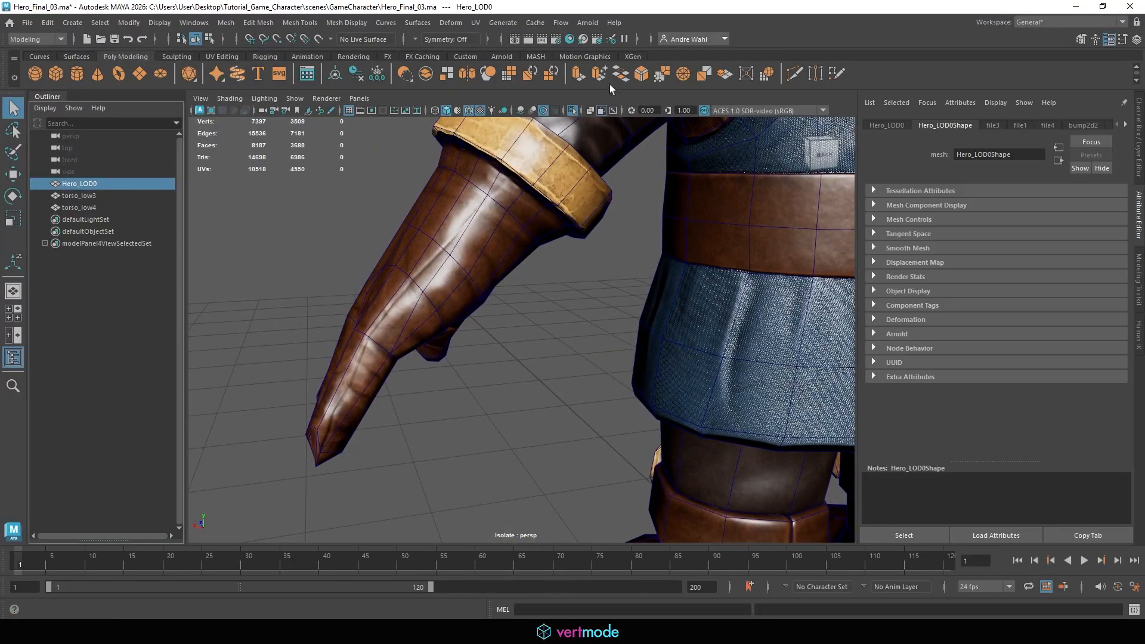
pyautogui.click(573, 111)
pyautogui.click(574, 111)
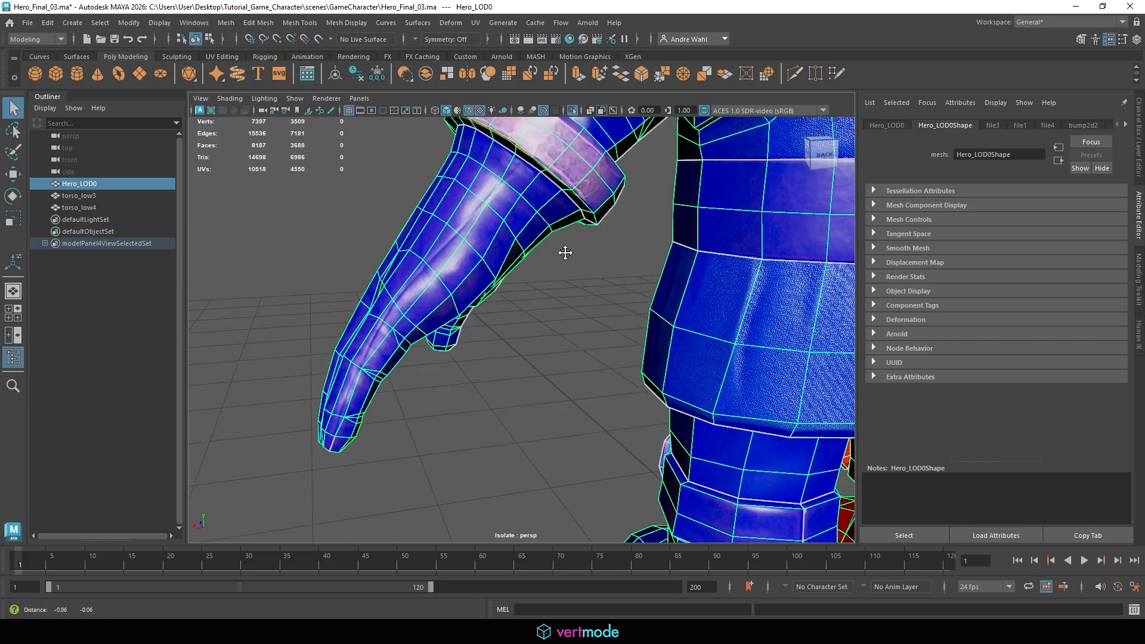
pyautogui.click(85, 197)
pyautogui.click(575, 111)
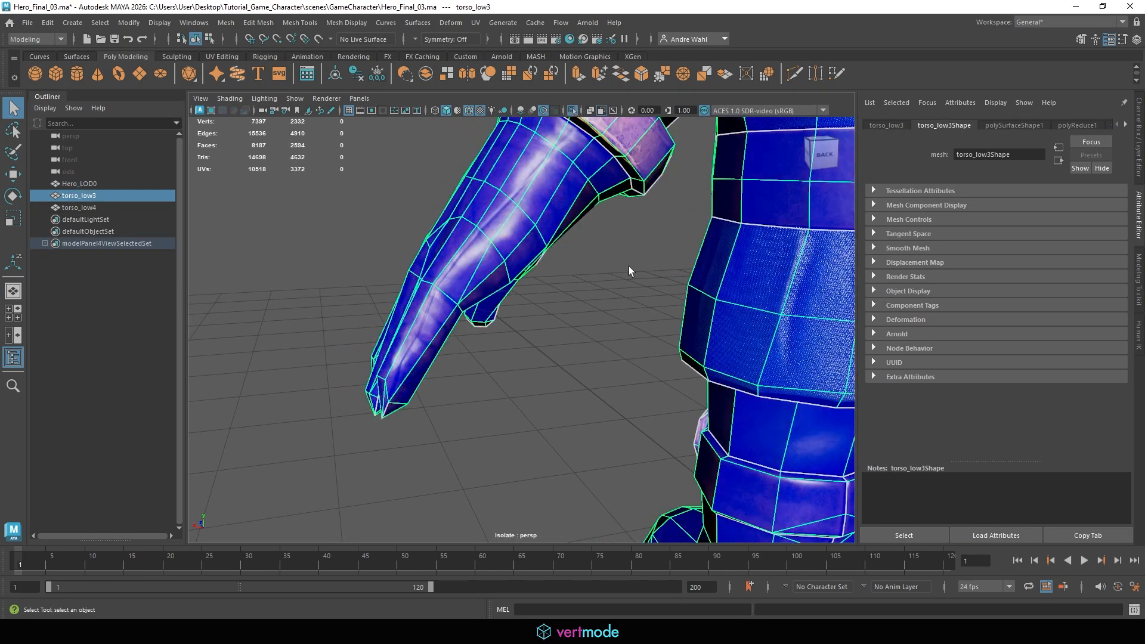
pyautogui.click(125, 277)
pyautogui.click(79, 208)
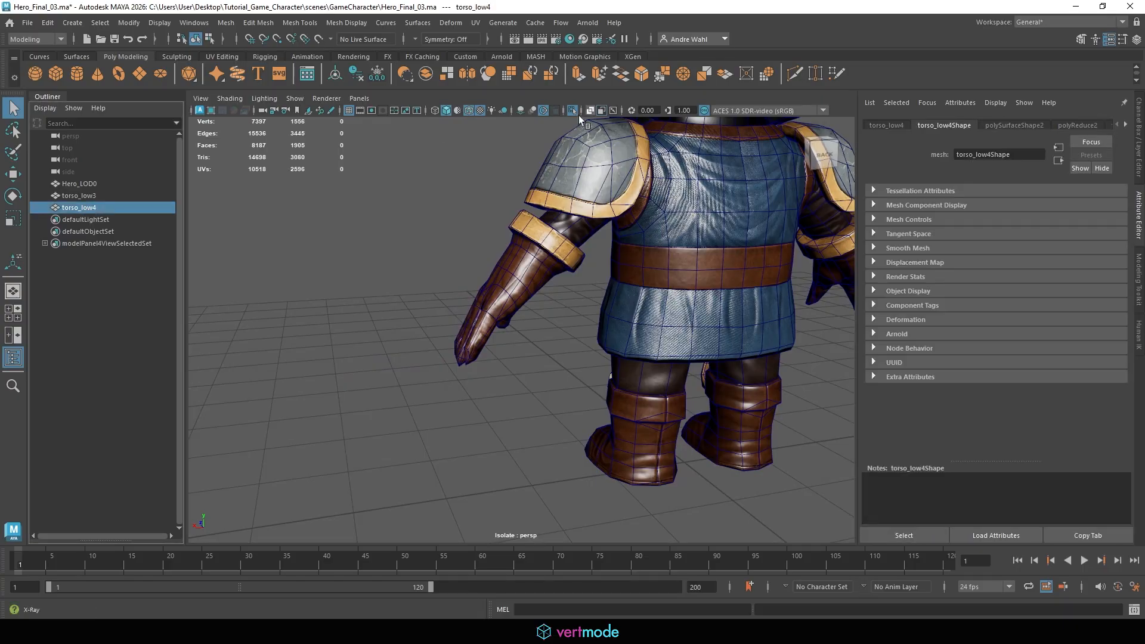
# Deselect everything and zoom out and orbit to frame the whole hero again
pyautogui.click(368, 268)
pyautogui.scroll(-4, 374, 227)
pyautogui.keyDown('alt'); pyautogui.moveTo(376, 228); pyautogui.dragTo(683, 228); pyautogui.keyUp('alt')
pyautogui.keyDown('alt'); pyautogui.moveTo(540, 250); pyautogui.dragTo(659, 253); pyautogui.keyUp('alt')
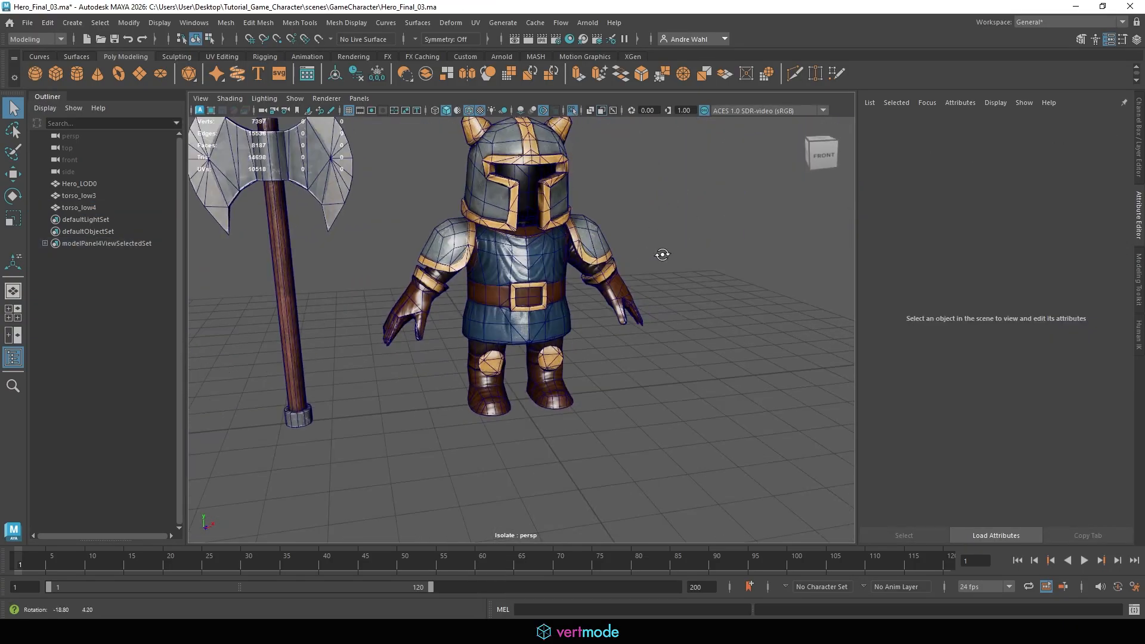
# Orbit and zoom around the hero and axe, selecting torso_low4 to inspect its wireframe
pyautogui.keyDown('alt'); pyautogui.moveTo(503, 183); pyautogui.dragTo(524, 188); pyautogui.keyUp('alt')
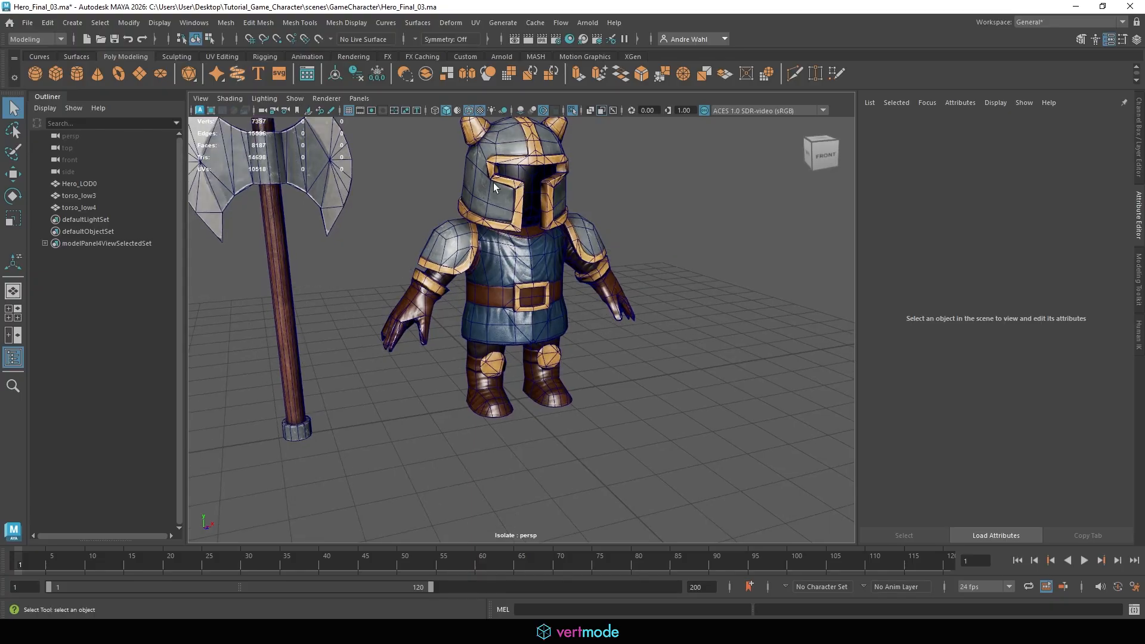
pyautogui.keyDown('alt'); pyautogui.moveTo(522, 188); pyautogui.dragTo(538, 247, button='middle'); pyautogui.keyUp('alt')
pyautogui.keyDown('alt'); pyautogui.moveTo(537, 247); pyautogui.dragTo(593, 274, button='right'); pyautogui.keyUp('alt')
pyautogui.keyDown('alt'); pyautogui.moveTo(593, 275); pyautogui.dragTo(572, 260); pyautogui.keyUp('alt')
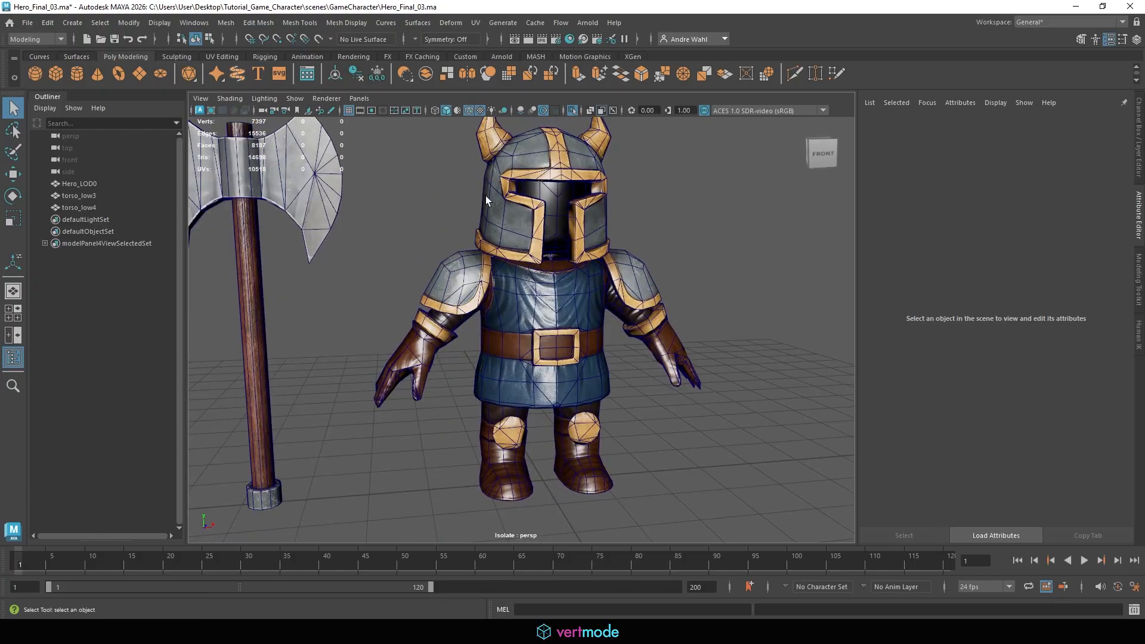
pyautogui.keyDown('alt'); pyautogui.moveTo(271, 149); pyautogui.dragTo(511, 314, button='middle'); pyautogui.keyUp('alt')
pyautogui.scroll(5, 511, 313)
pyautogui.click(467, 356)
pyautogui.keyDown('alt'); pyautogui.moveTo(636, 324); pyautogui.dragTo(453, 307, button='right'); pyautogui.keyUp('alt')
pyautogui.keyDown('alt'); pyautogui.moveTo(453, 308); pyautogui.dragTo(424, 284); pyautogui.keyUp('alt')
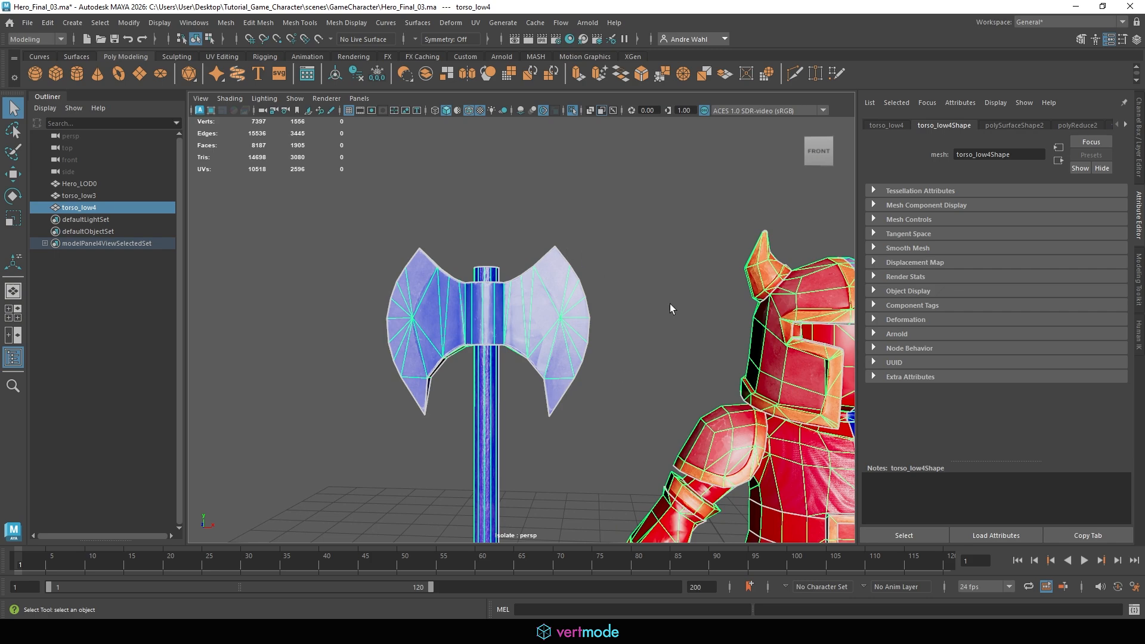
pyautogui.keyDown('alt'); pyautogui.moveTo(672, 309); pyautogui.dragTo(501, 270, button='right'); pyautogui.keyUp('alt')
pyautogui.keyDown('alt'); pyautogui.moveTo(501, 271); pyautogui.dragTo(398, 213, button='middle'); pyautogui.keyUp('alt')
pyautogui.click(629, 263)
pyautogui.keyDown('alt'); pyautogui.moveTo(628, 263); pyautogui.dragTo(574, 290); pyautogui.keyUp('alt')
# Delete the torso_low3 and torso_low4 meshes and turn off isolate select to show the full scene
pyautogui.moveTo(96, 203); pyautogui.dragTo(87, 198)
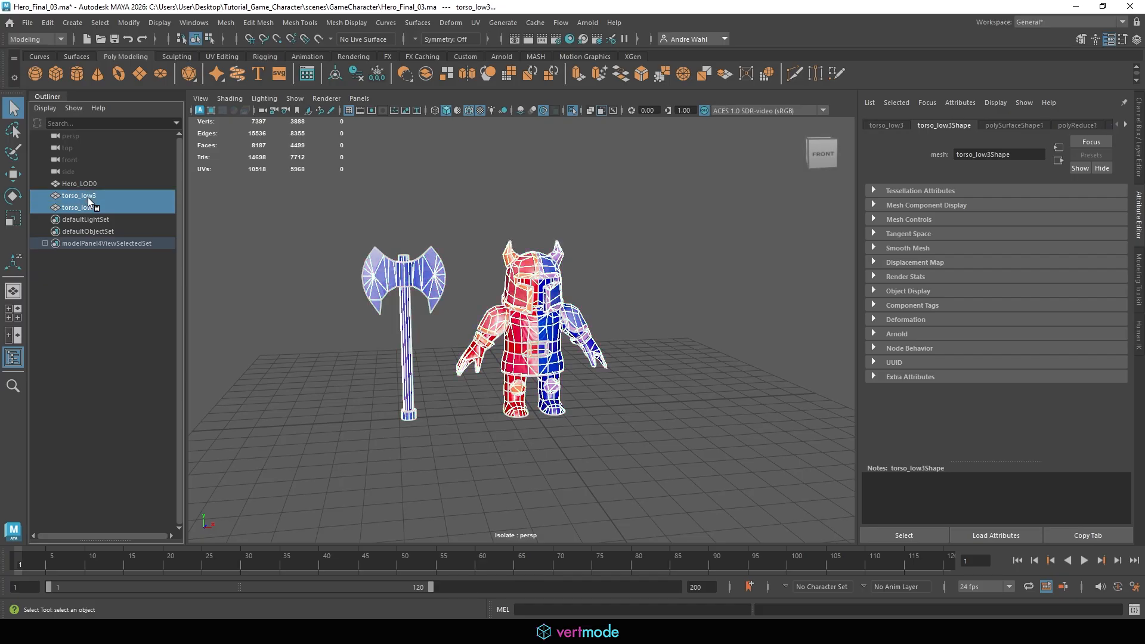
pyautogui.press('Delete')
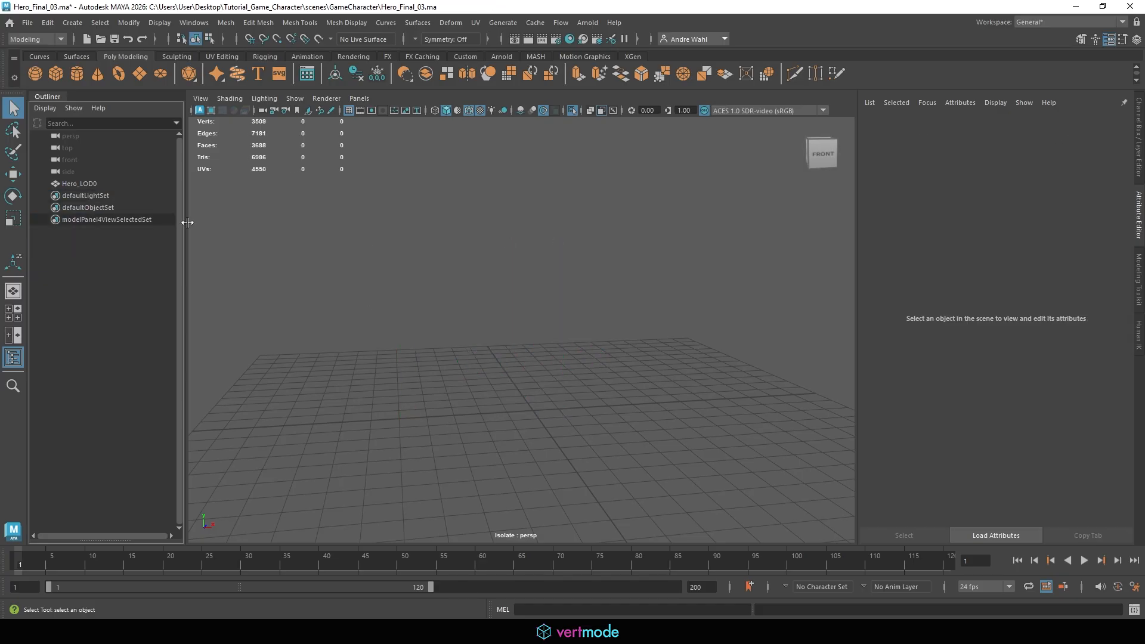
pyautogui.click(573, 110)
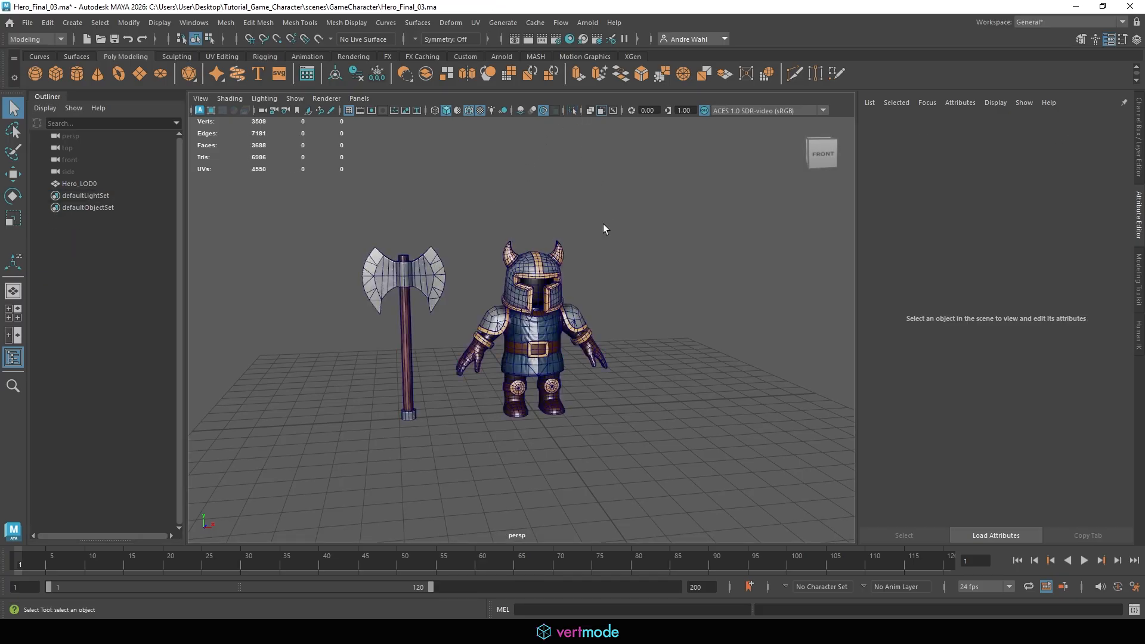